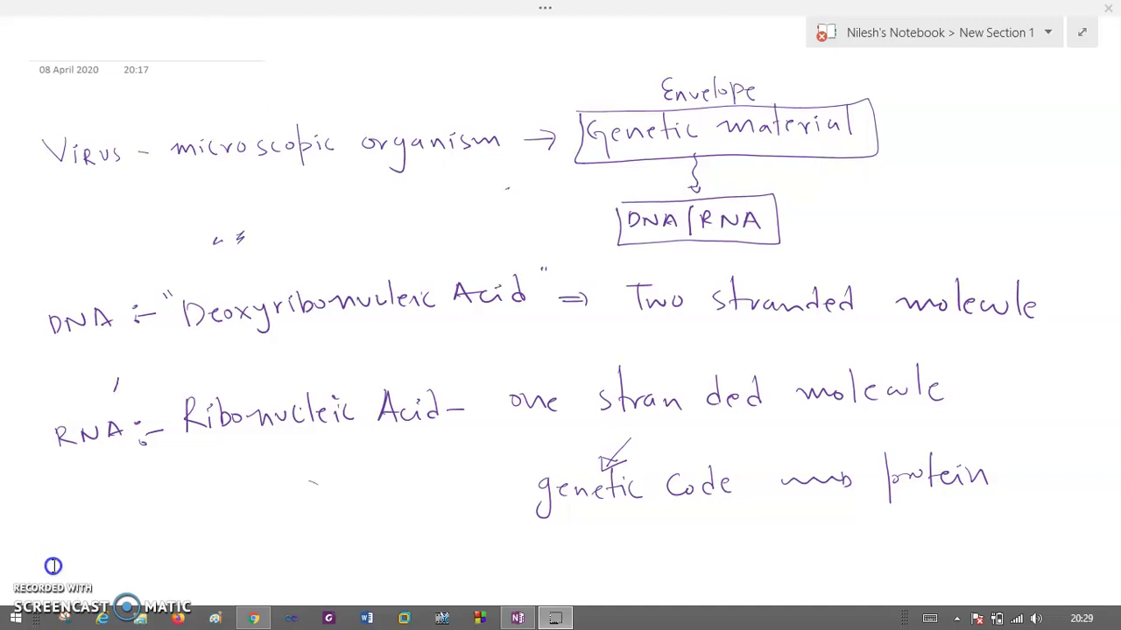
- Underline 'Deoxyribo' in orange with a dividing mark, and double-underline 'Two' and 'one'
drag(200, 333, 525, 300)
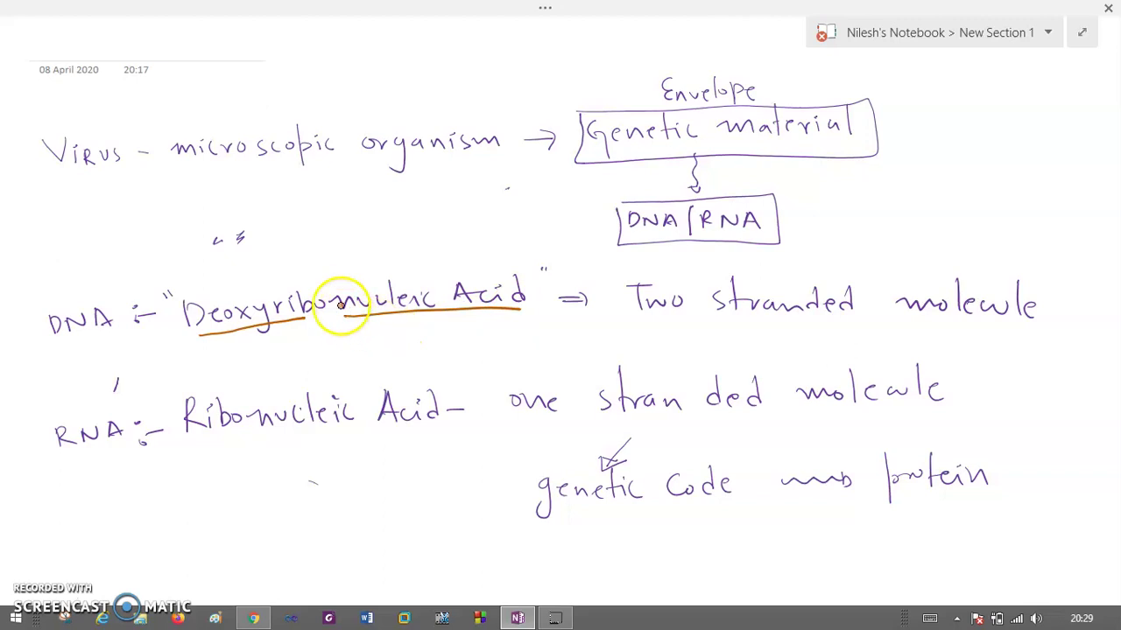
drag(316, 266, 330, 339)
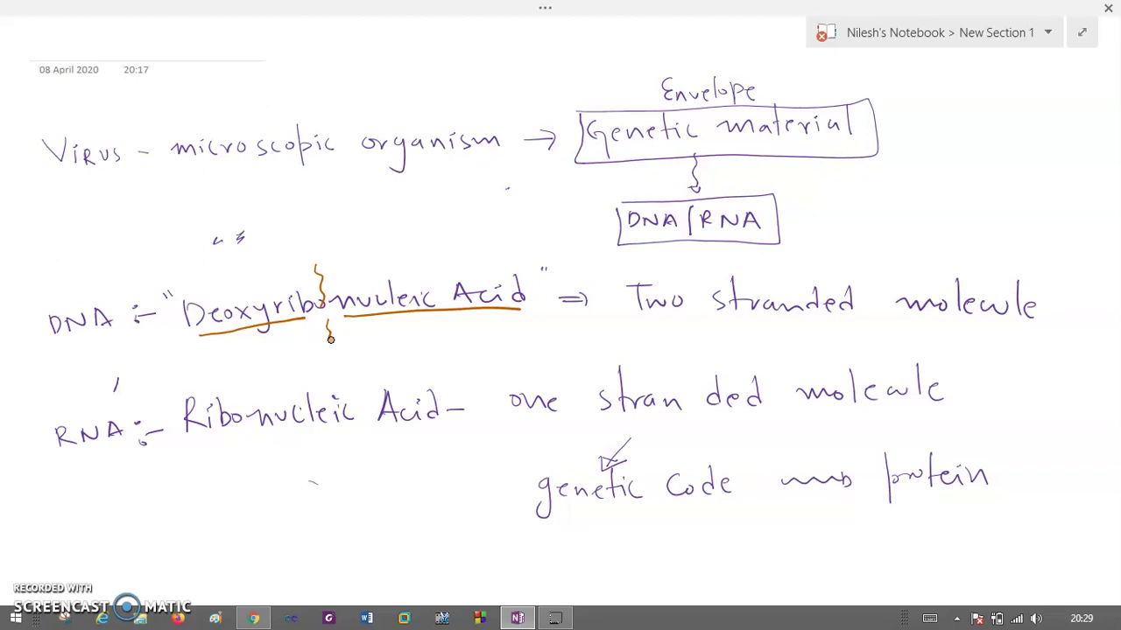
mouse_move(623, 323)
mouse_down()
mouse_move(688, 325)
mouse_move(600, 331)
mouse_up()
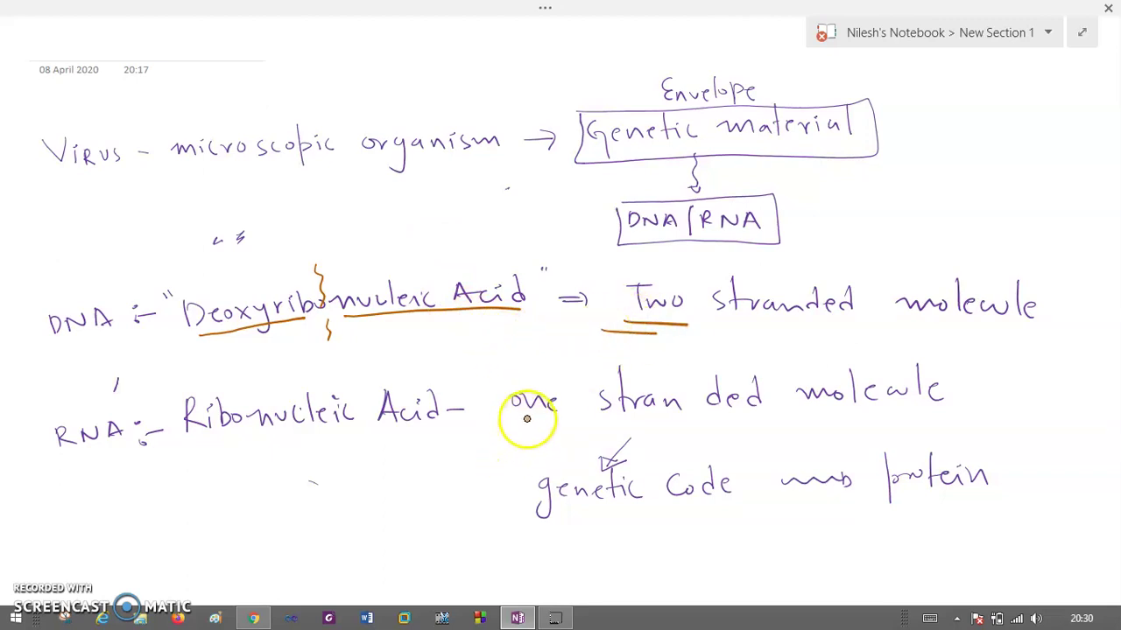
mouse_move(515, 424)
mouse_down()
mouse_move(550, 424)
mouse_move(556, 435)
mouse_up()
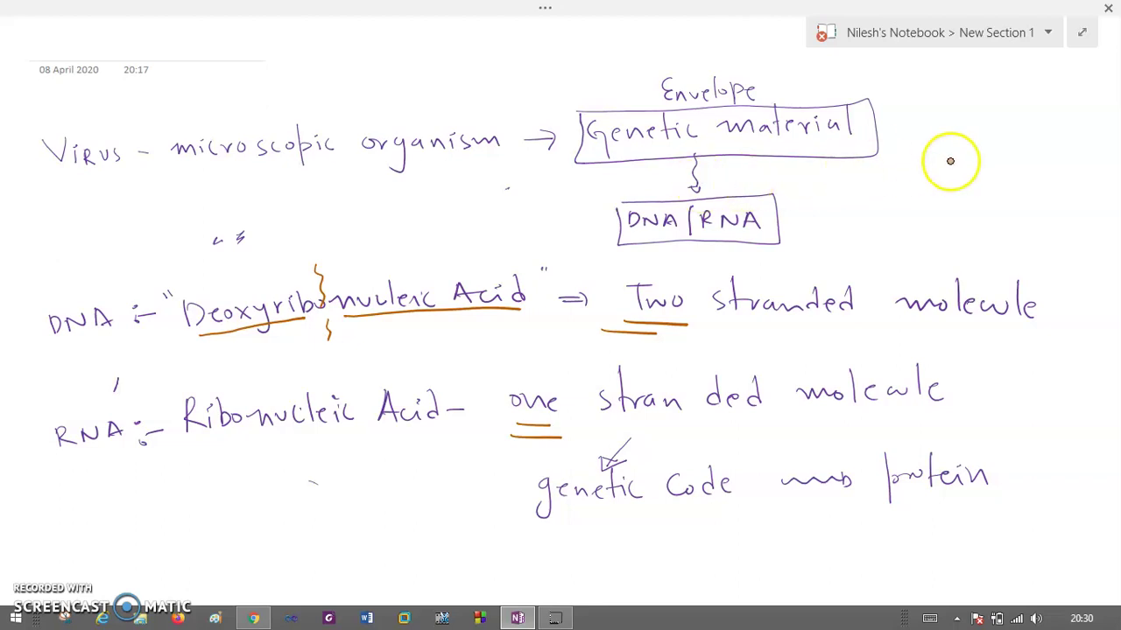
- Draw an orange double helix with crossing strands and rungs beside the Genetic material box
mouse_move(938, 95)
mouse_down()
mouse_move(927, 124)
mouse_move(980, 196)
mouse_move(963, 228)
mouse_up()
mouse_move(963, 99)
mouse_down()
mouse_move(924, 144)
mouse_move(975, 175)
mouse_move(987, 226)
mouse_up()
click(931, 103)
mouse_move(933, 108)
mouse_down()
mouse_move(954, 117)
mouse_move(947, 132)
mouse_up()
mouse_move(925, 147)
mouse_down()
mouse_move(943, 150)
mouse_move(945, 166)
mouse_up()
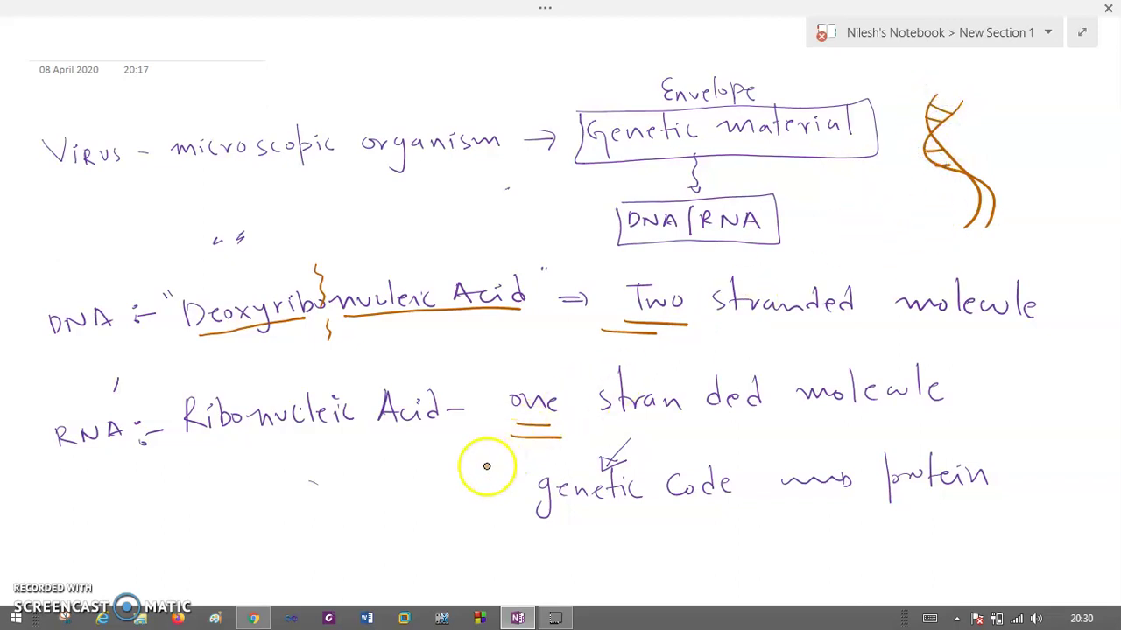
- Sketch an orange single strand with short rungs left of 'genetic Code'
mouse_move(367, 458)
mouse_down()
mouse_move(394, 497)
mouse_move(398, 554)
mouse_move(387, 474)
mouse_move(406, 519)
mouse_move(395, 550)
mouse_move(411, 530)
mouse_up()
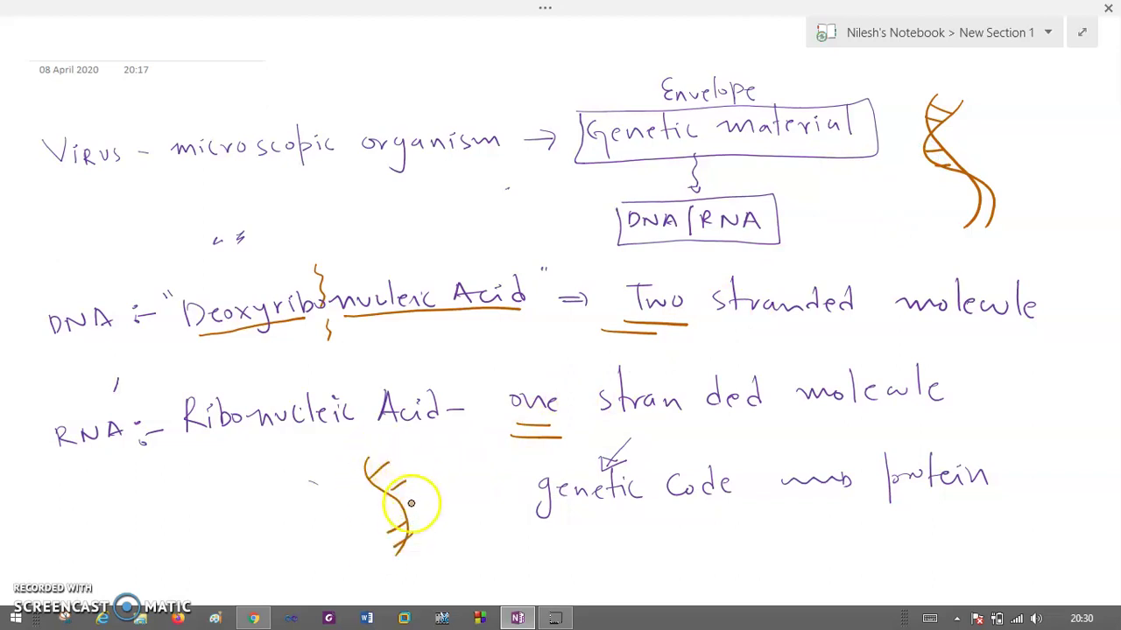
mouse_move(367, 457)
mouse_down()
mouse_move(395, 470)
mouse_move(392, 493)
mouse_up()
drag(374, 447, 401, 482)
drag(393, 526, 392, 528)
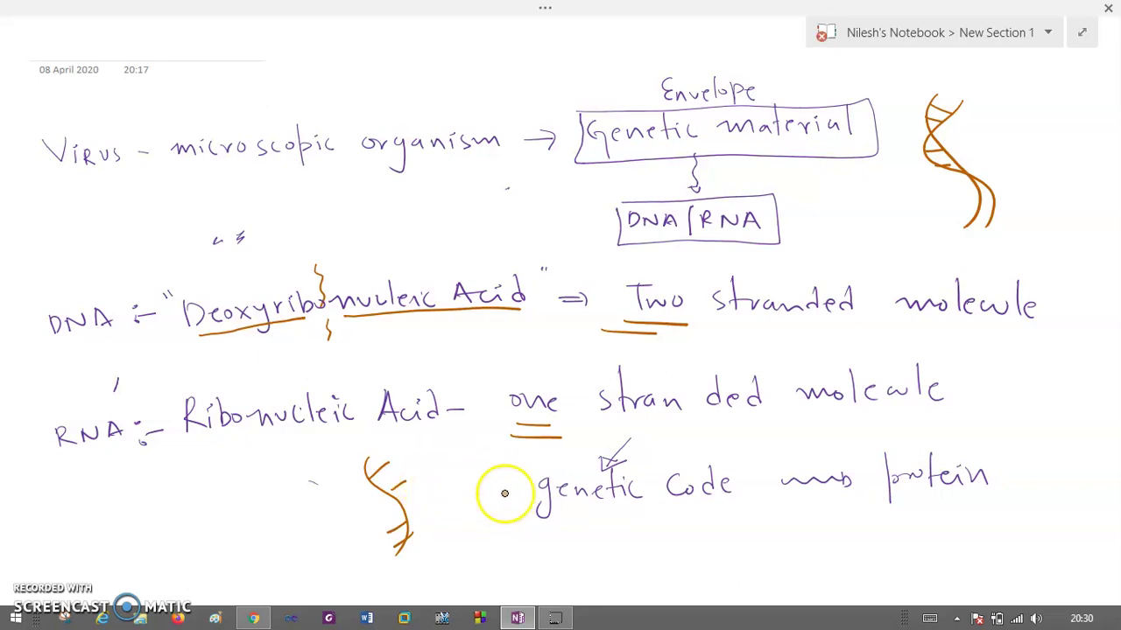
- Underline 'genetic Code' and 'protein' and join them with an orange arc
drag(538, 508, 707, 517)
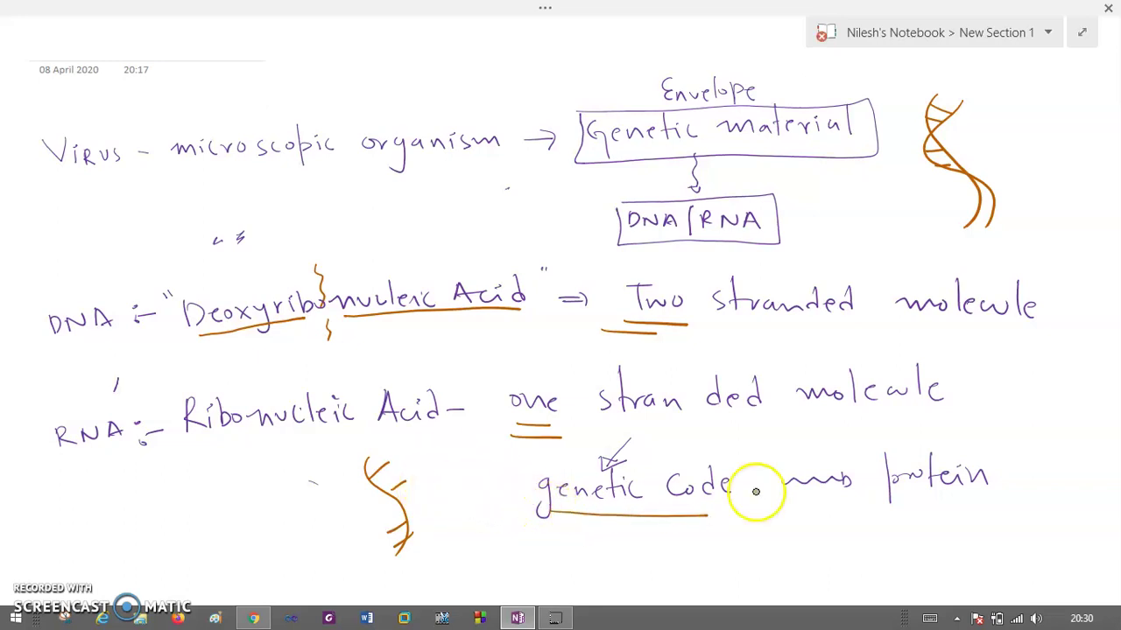
drag(888, 501, 990, 502)
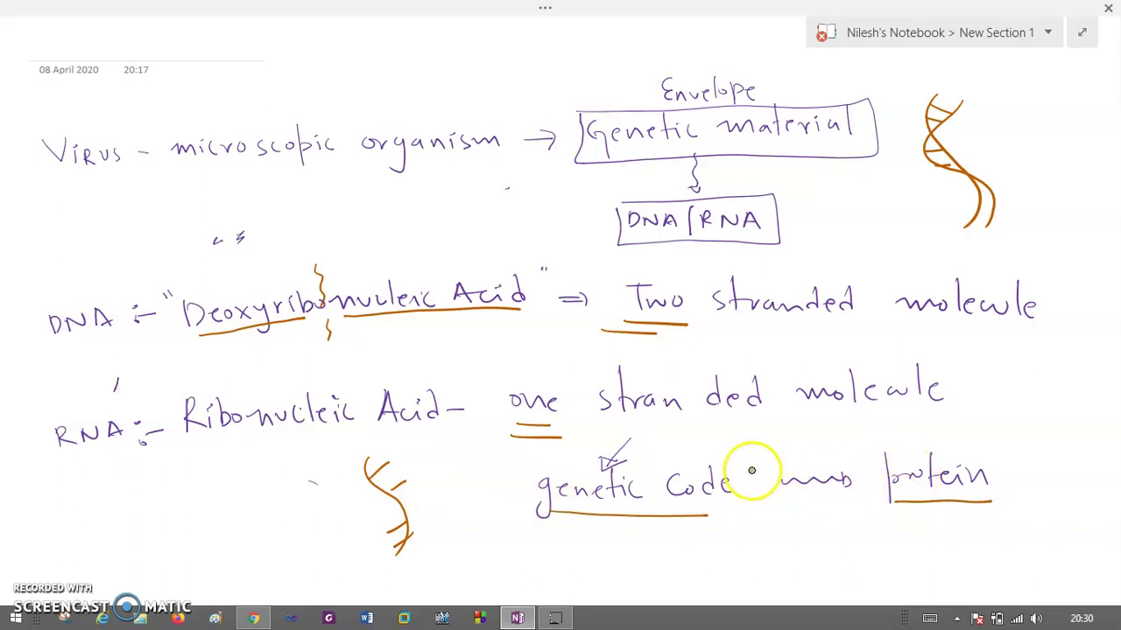
mouse_move(691, 468)
mouse_down()
mouse_move(814, 434)
mouse_move(877, 450)
mouse_move(868, 457)
mouse_up()
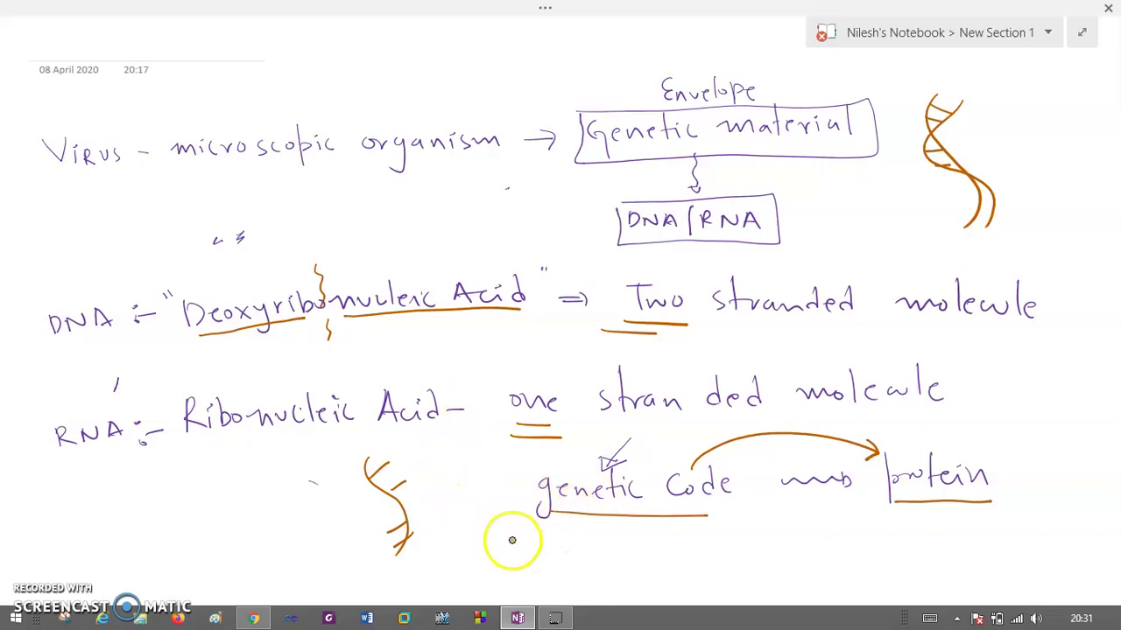
- Write '(malicious s/ code)' in brackets below, with a wavy arrow toward 'Systemfile (c:)'
drag(511, 534, 520, 553)
mouse_move(553, 552)
mouse_down()
mouse_move(629, 550)
mouse_move(592, 589)
mouse_move(693, 578)
mouse_up()
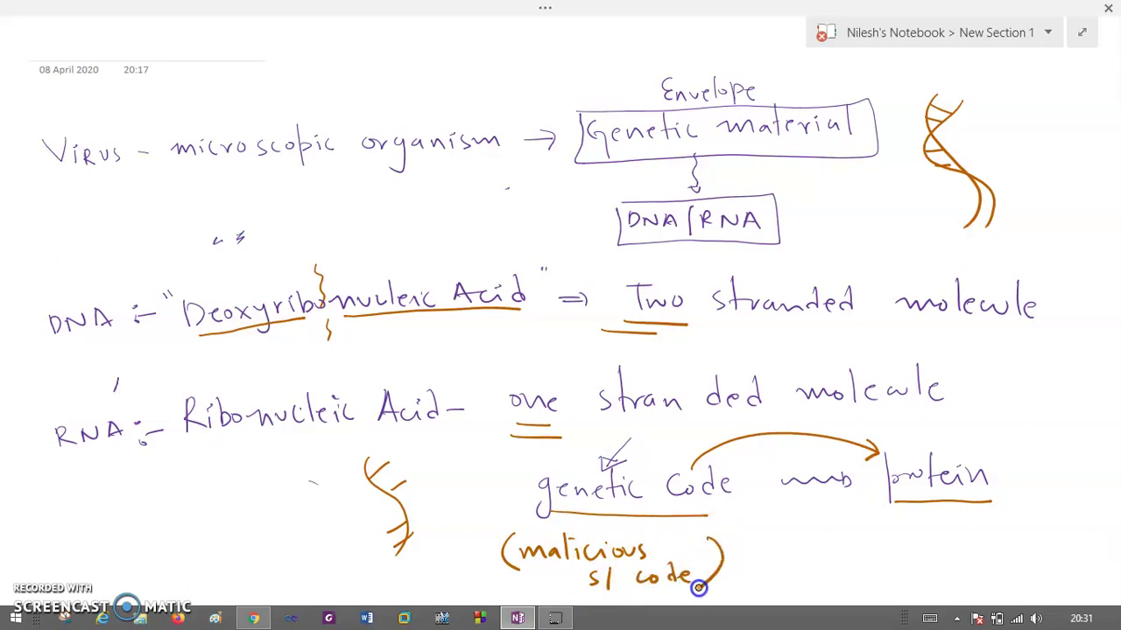
drag(707, 524, 700, 586)
mouse_move(743, 550)
mouse_down()
mouse_move(978, 548)
mouse_move(990, 535)
mouse_move(1009, 547)
mouse_move(1021, 525)
mouse_move(1042, 552)
mouse_move(1073, 515)
mouse_move(1039, 529)
mouse_move(952, 528)
mouse_up()
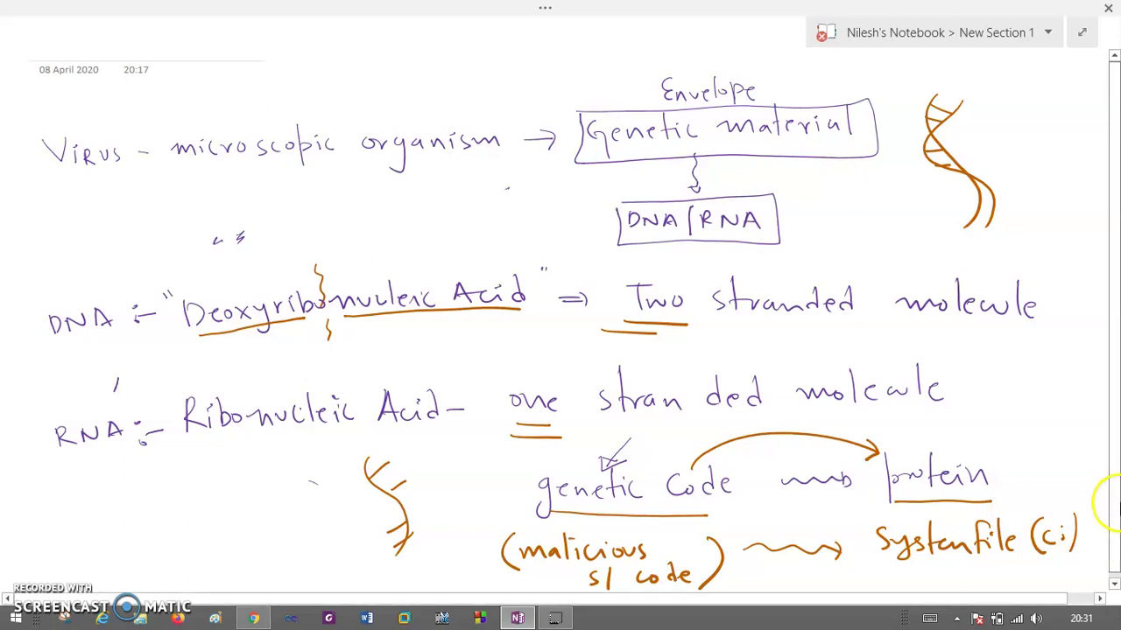
scroll(1110, 516, down, 1)
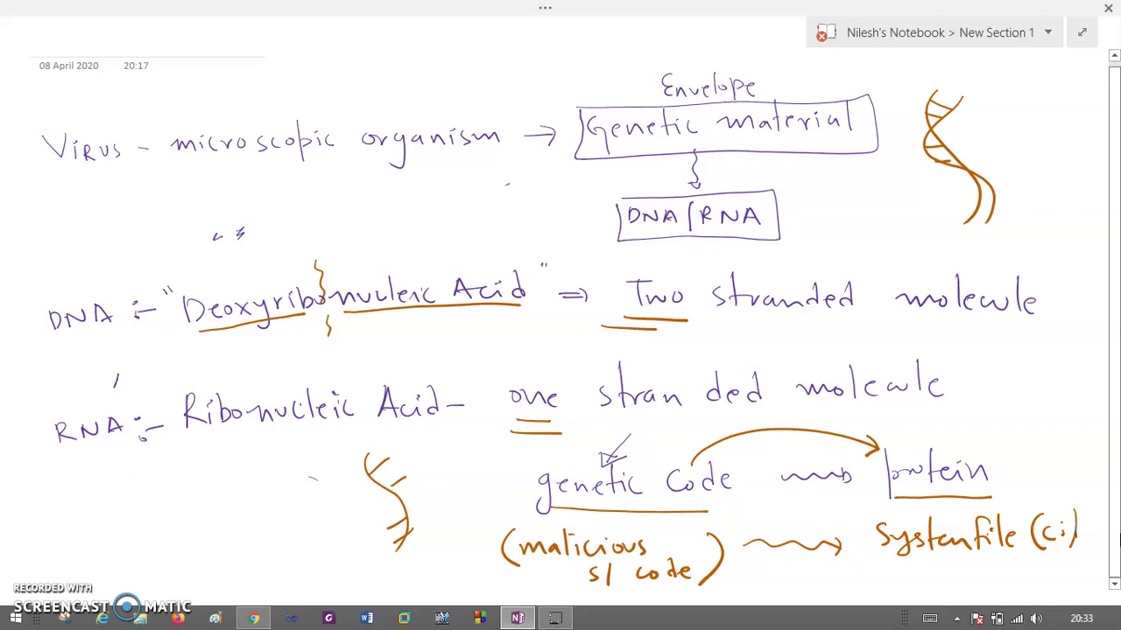
- On a new page, handwrite the orange heading 'DNA → two polynucleotide chain'
key(ctrl+n)
click(98, 54)
mouse_move(111, 111)
mouse_down()
mouse_move(112, 140)
mouse_move(148, 129)
mouse_move(179, 138)
mouse_up()
drag(163, 129, 175, 129)
drag(199, 125, 230, 128)
click(293, 120)
mouse_move(290, 91)
mouse_down()
mouse_move(290, 128)
mouse_move(337, 118)
mouse_move(371, 131)
mouse_move(393, 96)
mouse_move(446, 110)
mouse_move(473, 90)
mouse_move(498, 110)
mouse_move(515, 91)
mouse_move(512, 110)
mouse_move(639, 100)
mouse_move(665, 115)
mouse_up()
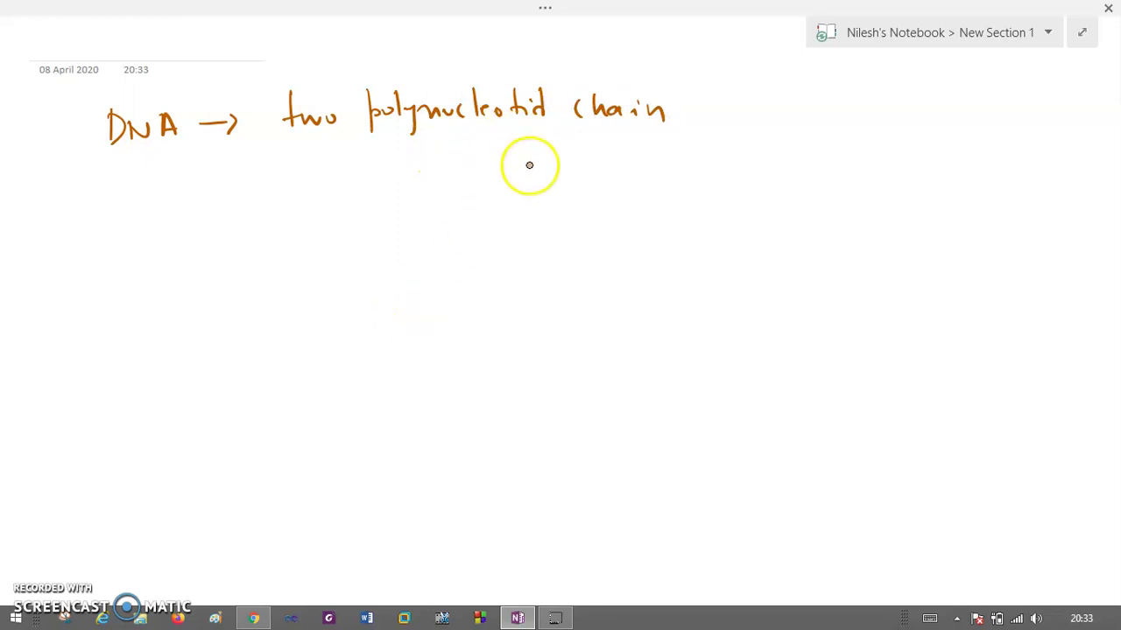
drag(544, 105, 557, 110)
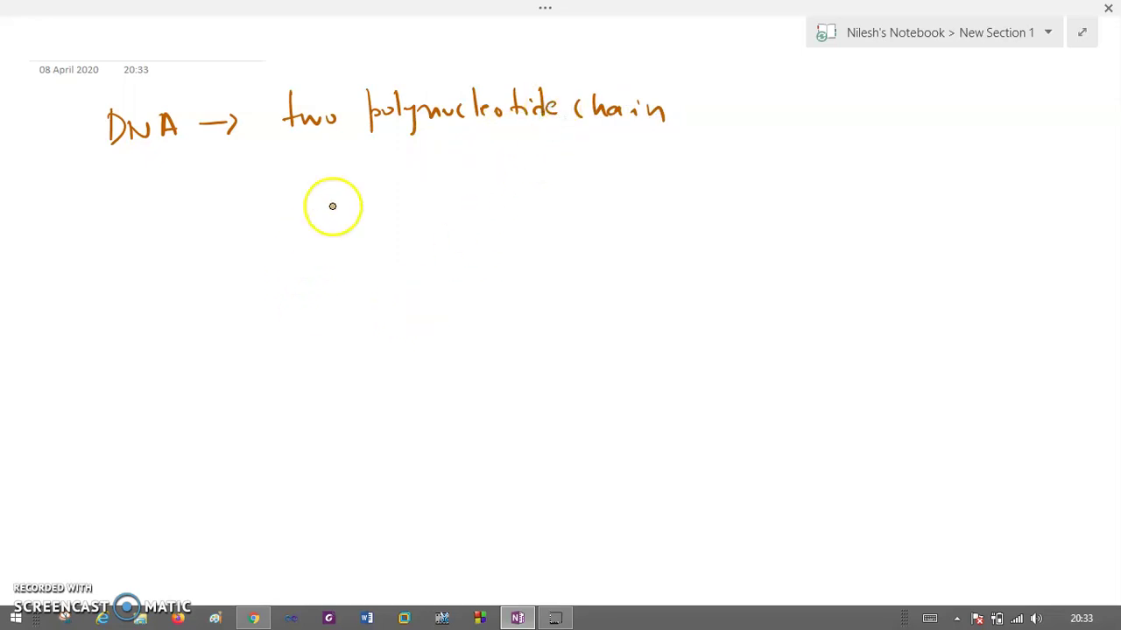
click(499, 10)
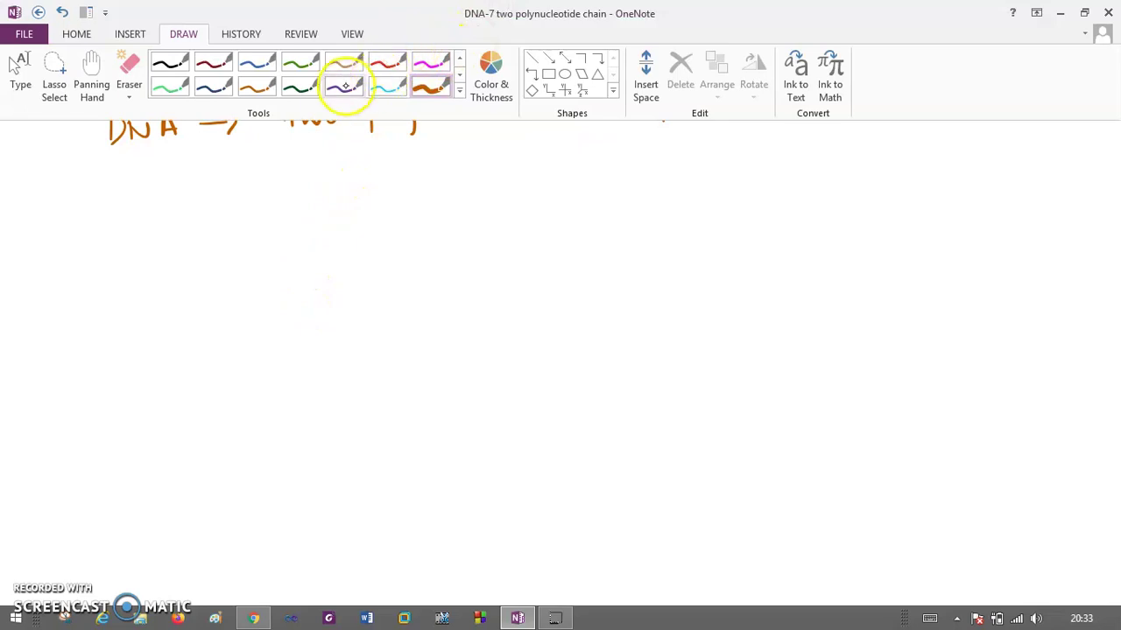
- Draw a purple double helix of two crossing strands below the heading
click(343, 87)
mouse_move(330, 172)
mouse_down()
mouse_move(383, 250)
mouse_move(417, 401)
mouse_up()
mouse_move(404, 172)
mouse_down()
mouse_move(358, 290)
mouse_move(452, 373)
mouse_move(460, 439)
mouse_up()
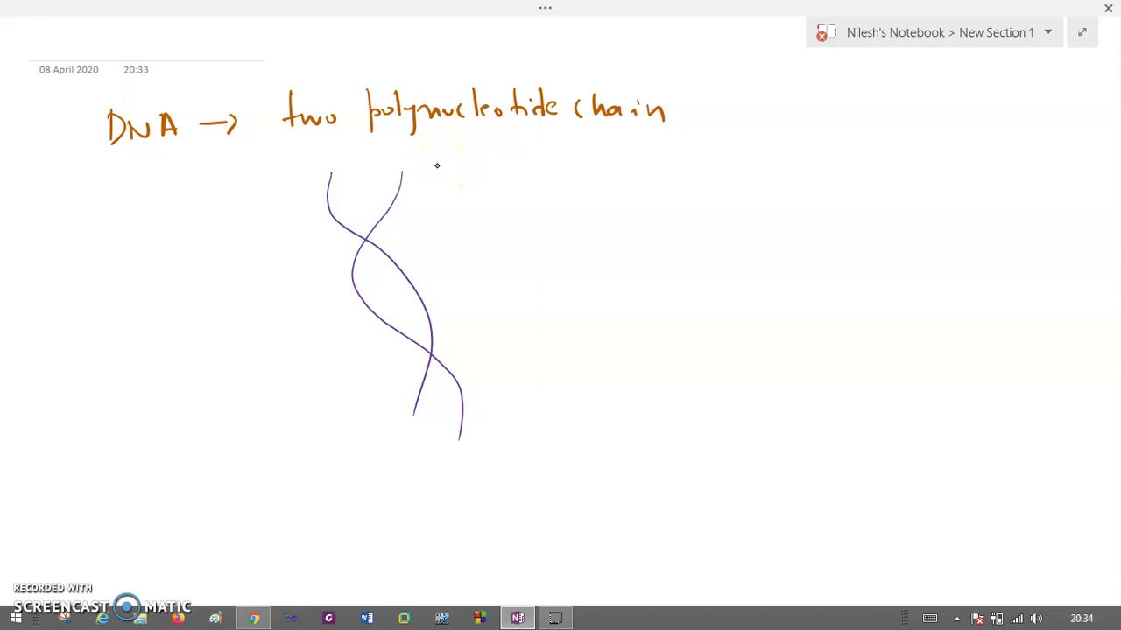
- Label the helix 'Double Helix Structure' on its left in purple
mouse_move(81, 252)
mouse_down()
mouse_move(78, 265)
mouse_move(98, 271)
mouse_move(164, 267)
mouse_up()
mouse_move(75, 315)
mouse_down()
mouse_move(78, 335)
mouse_move(148, 325)
mouse_up()
click(131, 306)
mouse_move(102, 367)
mouse_down()
mouse_move(95, 391)
mouse_move(153, 359)
mouse_move(216, 358)
mouse_move(213, 337)
mouse_up()
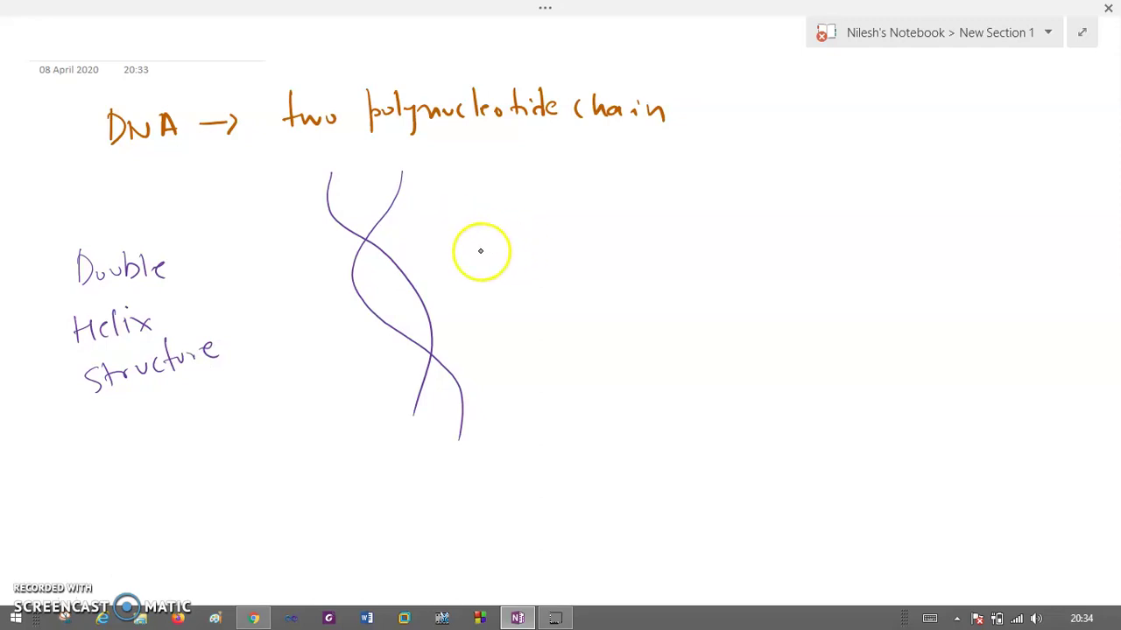
- Draw an arrow from the label to the helix and a double arrow to its right
mouse_move(254, 299)
mouse_down()
mouse_move(296, 291)
mouse_move(287, 297)
mouse_up()
drag(445, 247, 525, 246)
mouse_move(470, 258)
mouse_down()
mouse_move(524, 251)
mouse_move(523, 264)
mouse_up()
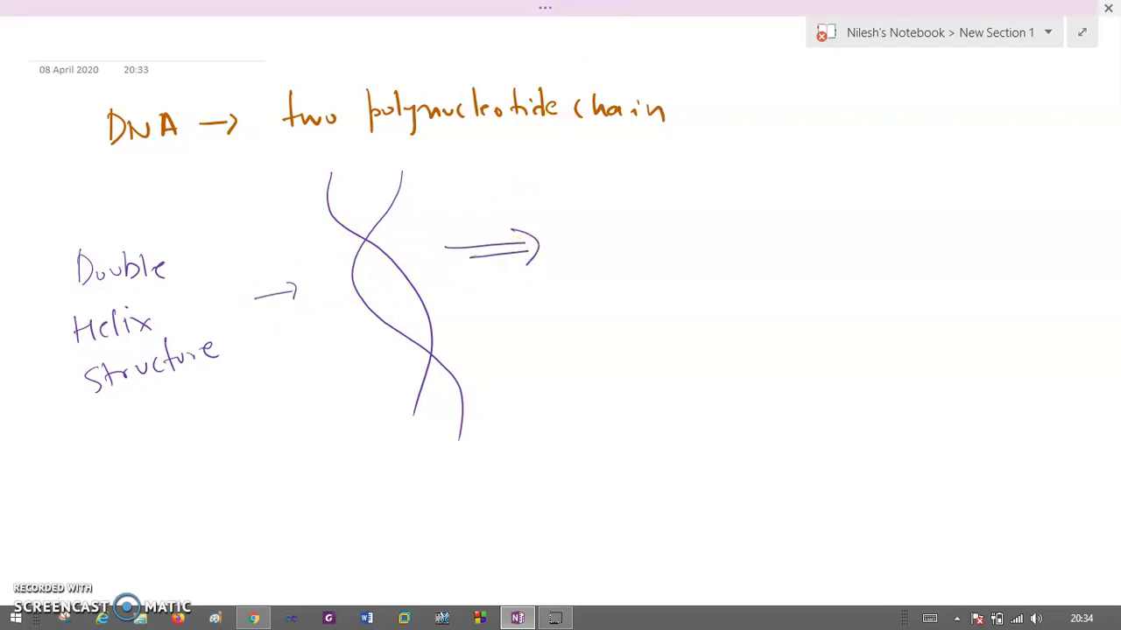
click(567, 7)
- In dark green, write 'Genetic Infor.' with a first arrowed point, 'Herditary Info.'
click(388, 88)
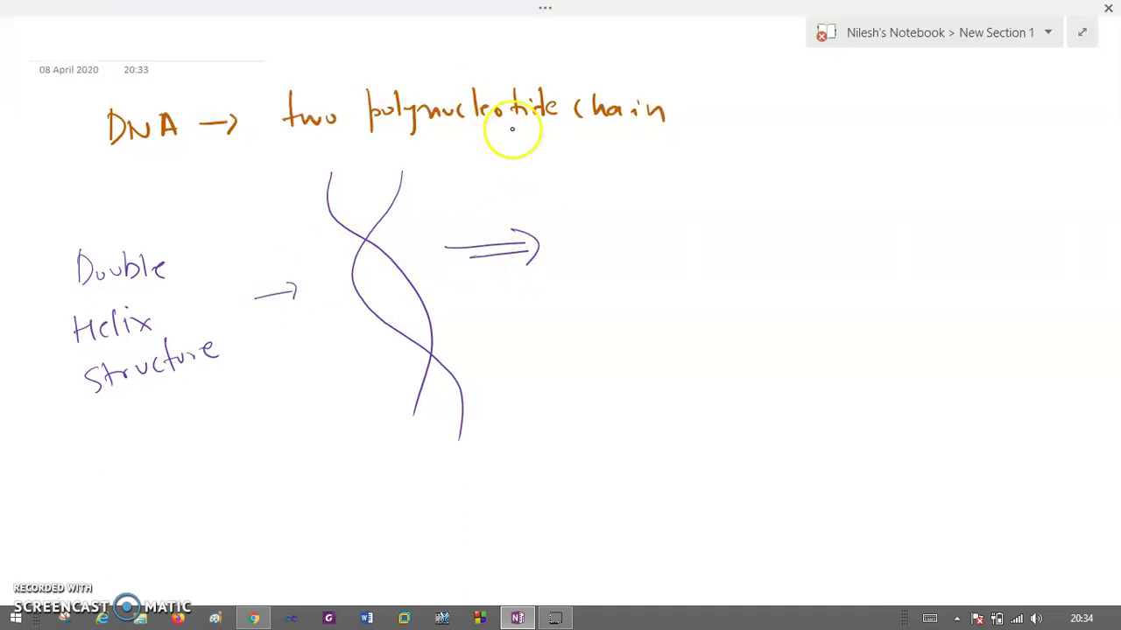
drag(627, 222, 622, 228)
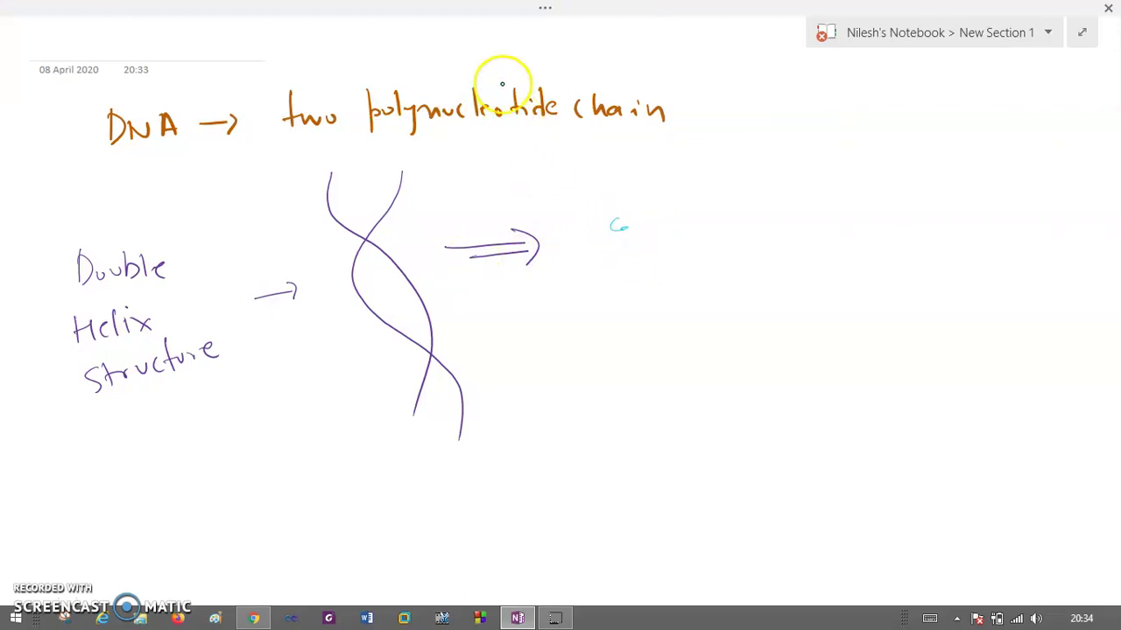
click(475, 10)
click(317, 88)
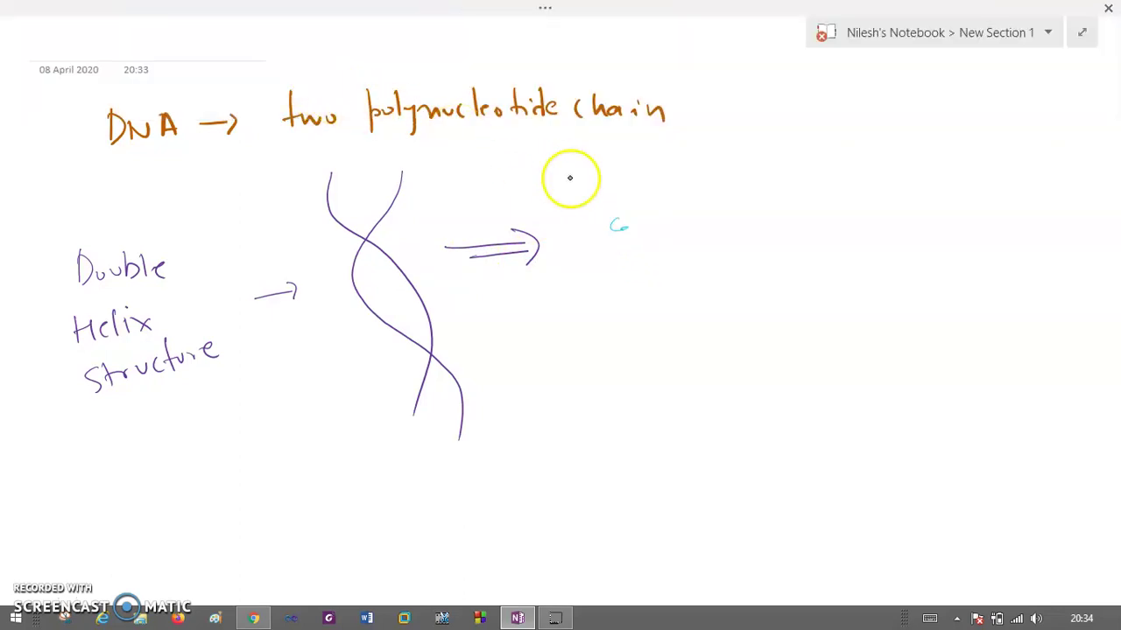
mouse_move(623, 187)
mouse_down()
mouse_move(632, 246)
mouse_move(646, 213)
mouse_move(709, 203)
mouse_move(795, 215)
mouse_move(845, 203)
mouse_up()
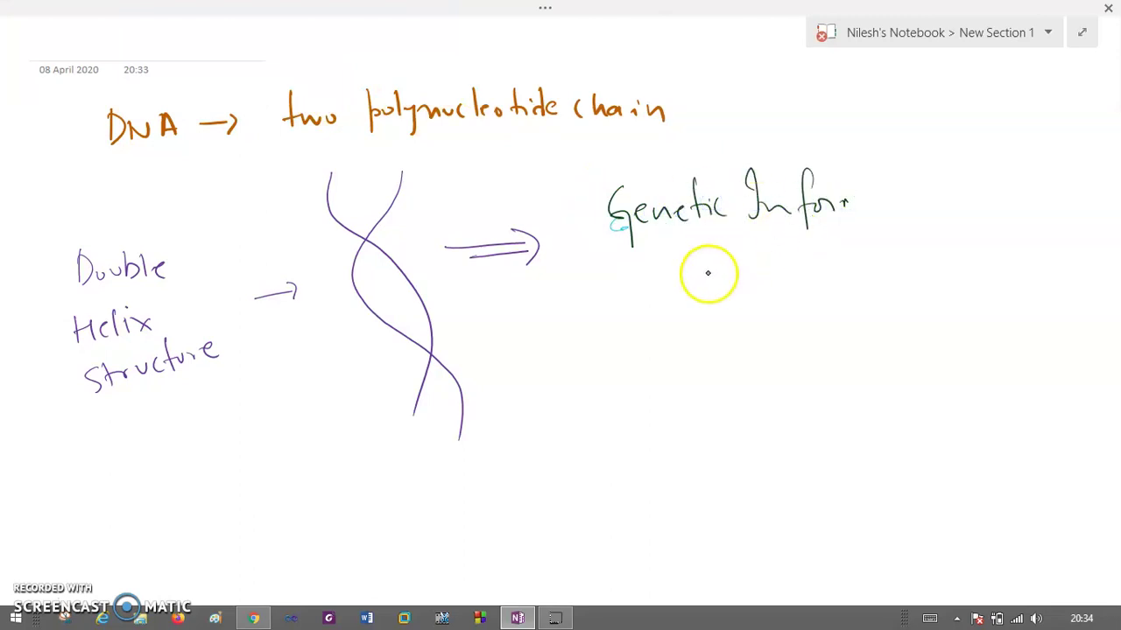
mouse_move(680, 268)
mouse_down()
mouse_move(731, 278)
mouse_move(742, 268)
mouse_up()
mouse_move(751, 270)
mouse_down()
mouse_move(776, 277)
mouse_move(871, 262)
mouse_move(879, 296)
mouse_up()
mouse_move(919, 238)
mouse_down()
mouse_move(930, 273)
mouse_move(983, 273)
mouse_up()
click(987, 271)
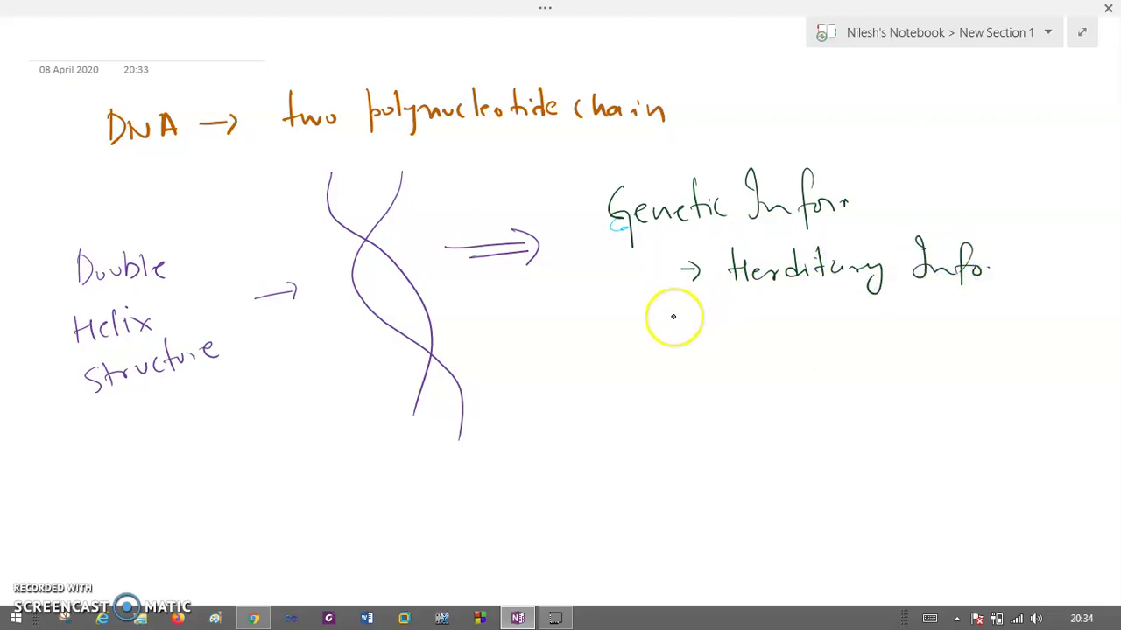
- Add further arrowed points below: Diseases, formation/growth, and Reproduction
drag(679, 321, 767, 316)
drag(805, 327, 855, 326)
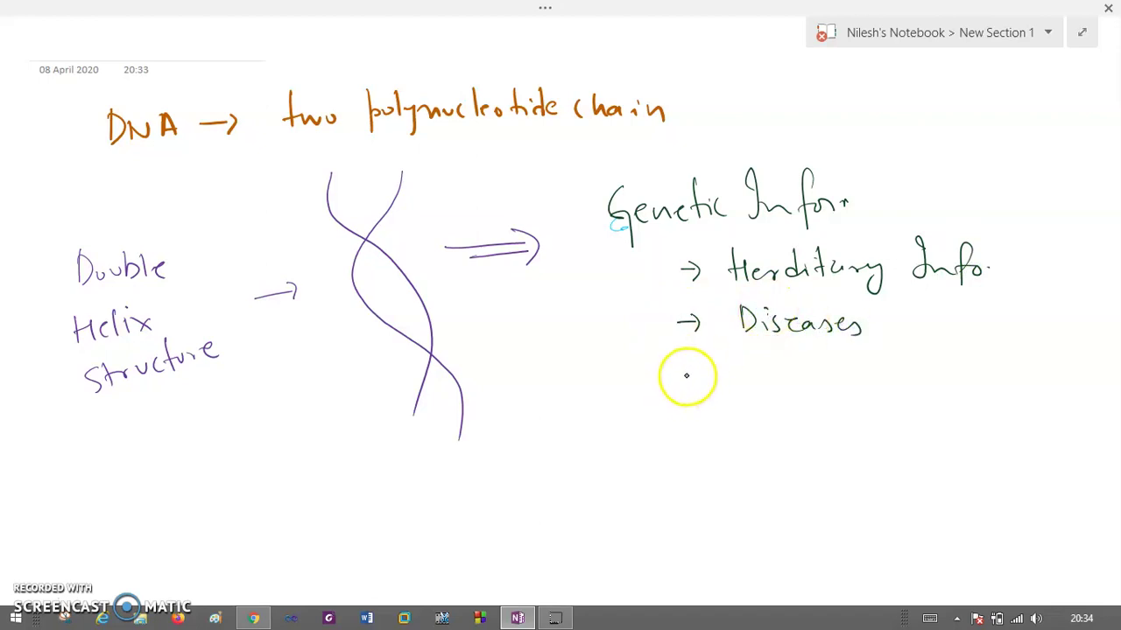
mouse_move(686, 374)
mouse_down()
mouse_move(838, 365)
mouse_move(898, 385)
mouse_up()
mouse_move(910, 363)
mouse_down()
mouse_move(917, 375)
mouse_move(1003, 363)
mouse_move(1017, 373)
mouse_up()
mouse_move(688, 430)
mouse_down()
mouse_move(758, 437)
mouse_move(788, 408)
mouse_move(805, 425)
mouse_move(898, 412)
mouse_move(961, 426)
mouse_up()
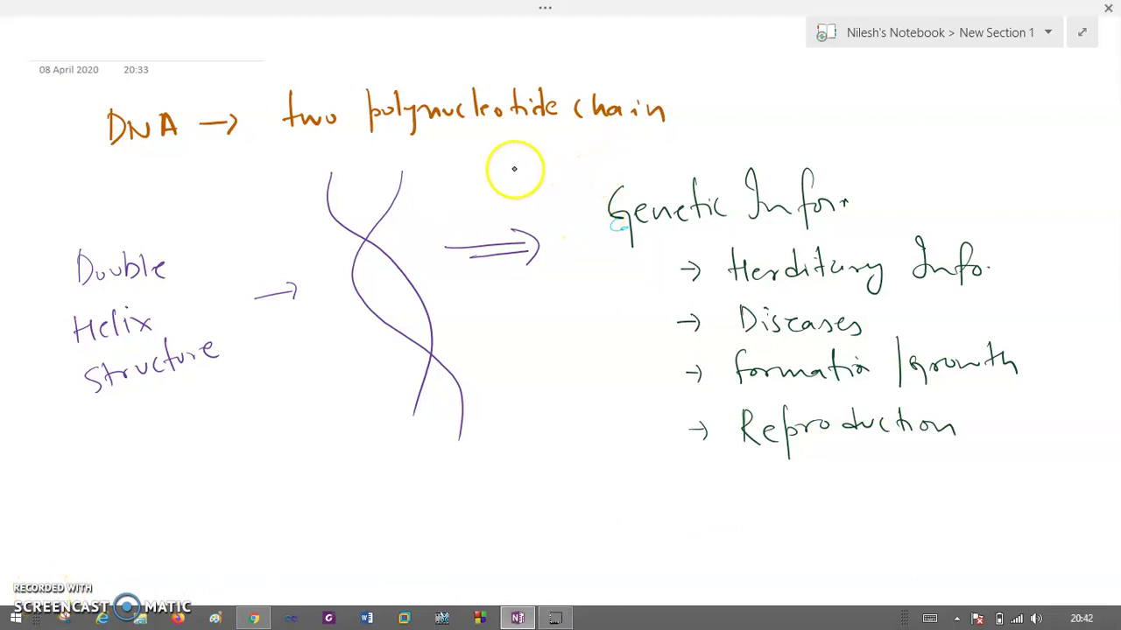
- Underline and bracket 'two polynucleotide chain' in the heading, and underline 'poly'
drag(382, 130, 587, 137)
mouse_move(429, 81)
mouse_down()
mouse_move(422, 112)
mouse_move(438, 138)
mouse_up()
mouse_move(661, 79)
mouse_down()
mouse_move(673, 104)
mouse_move(653, 148)
mouse_up()
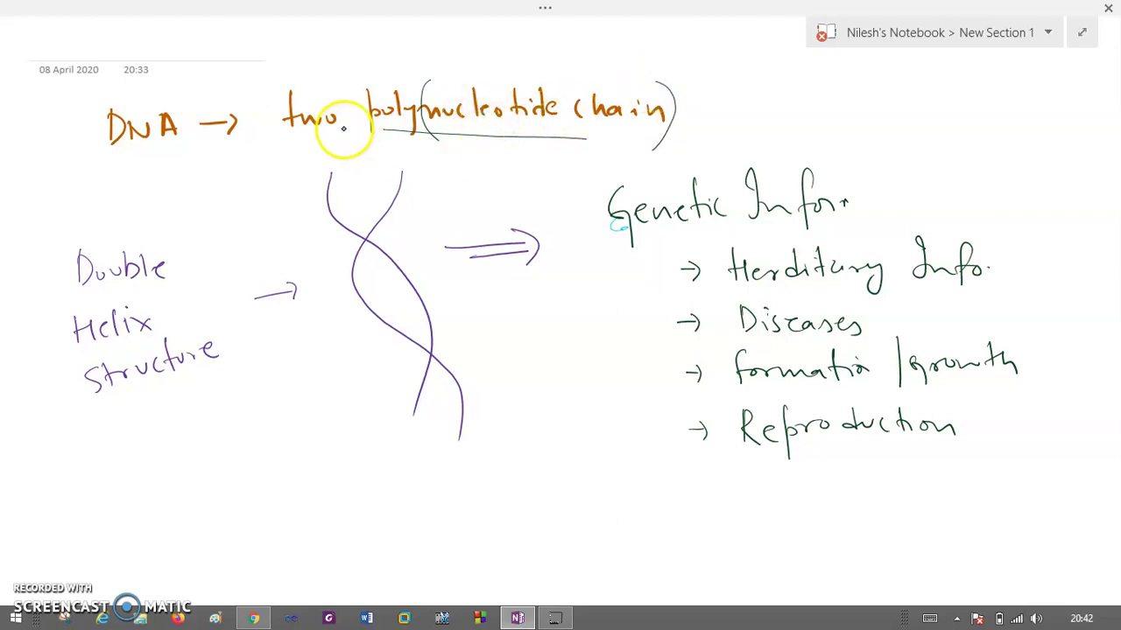
mouse_move(362, 130)
mouse_down()
mouse_move(391, 131)
mouse_move(361, 136)
mouse_up()
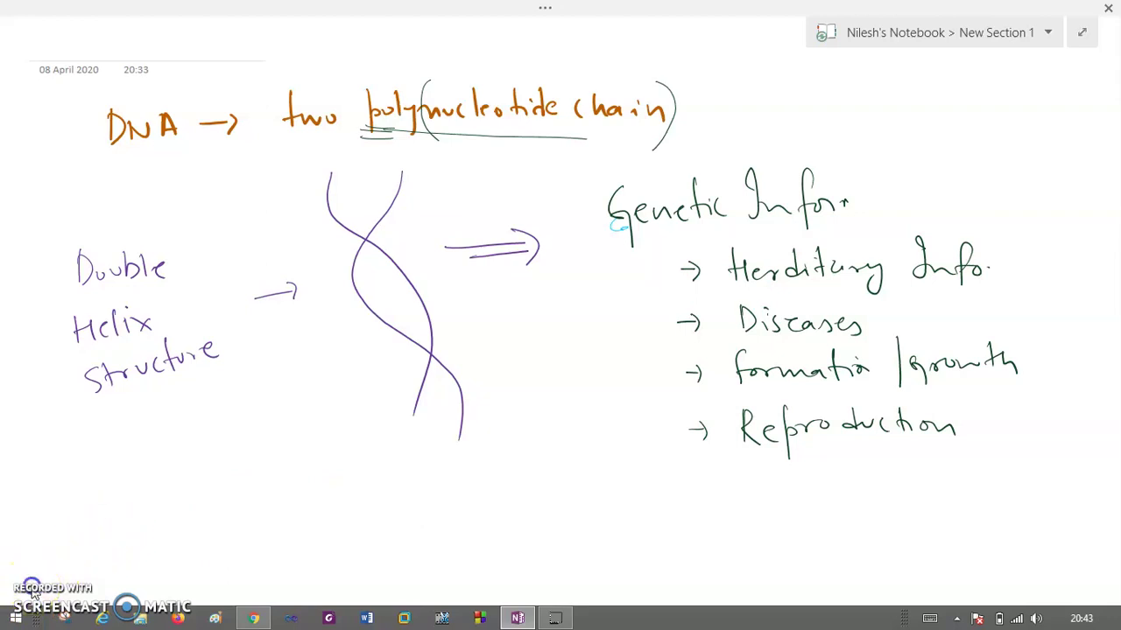
click(33, 592)
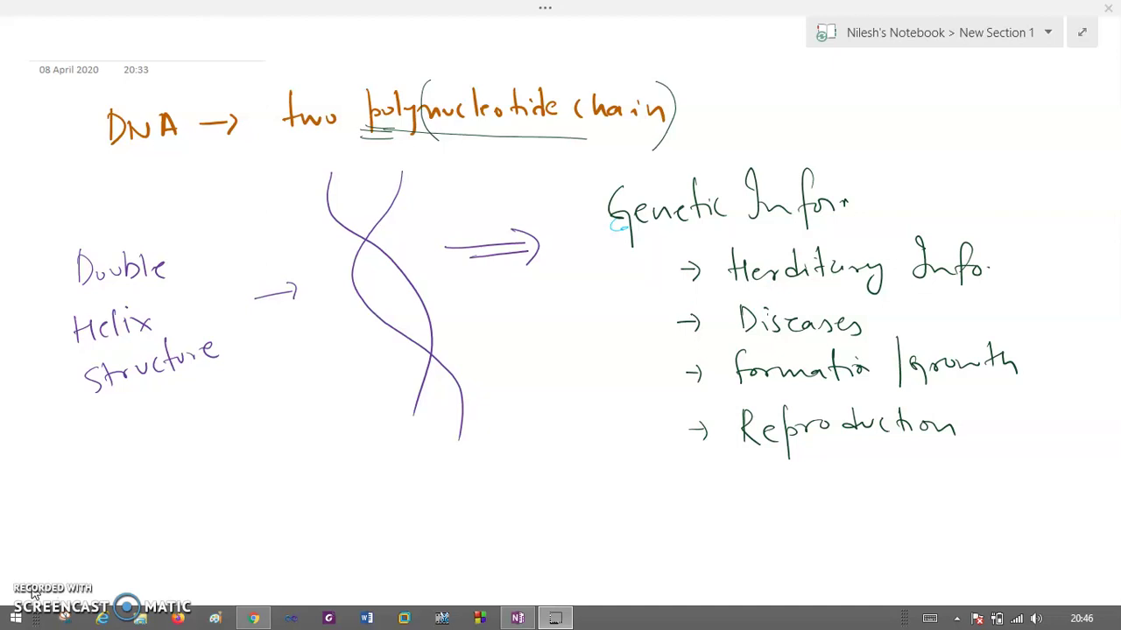
- Write 'ATP, CTP, UTP, GTP' in green below the helix and underline each TP
mouse_move(120, 488)
mouse_down()
mouse_move(130, 463)
mouse_move(208, 455)
mouse_move(268, 465)
mouse_move(310, 453)
mouse_move(345, 473)
mouse_move(342, 458)
mouse_move(383, 461)
mouse_move(393, 474)
mouse_up()
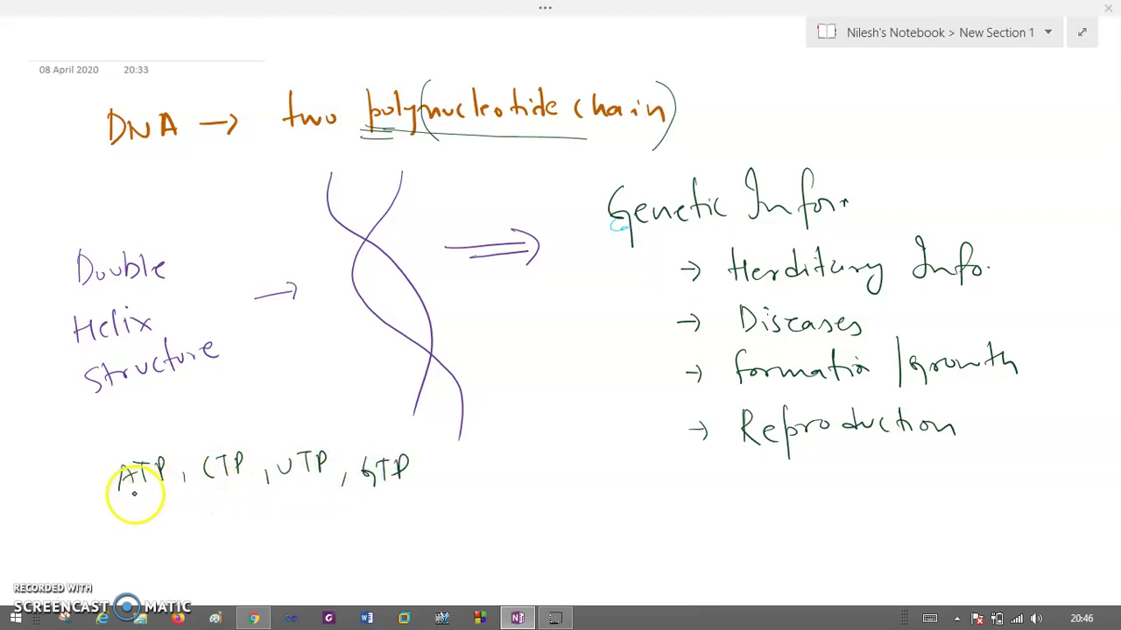
drag(145, 487, 244, 480)
drag(314, 489, 396, 501)
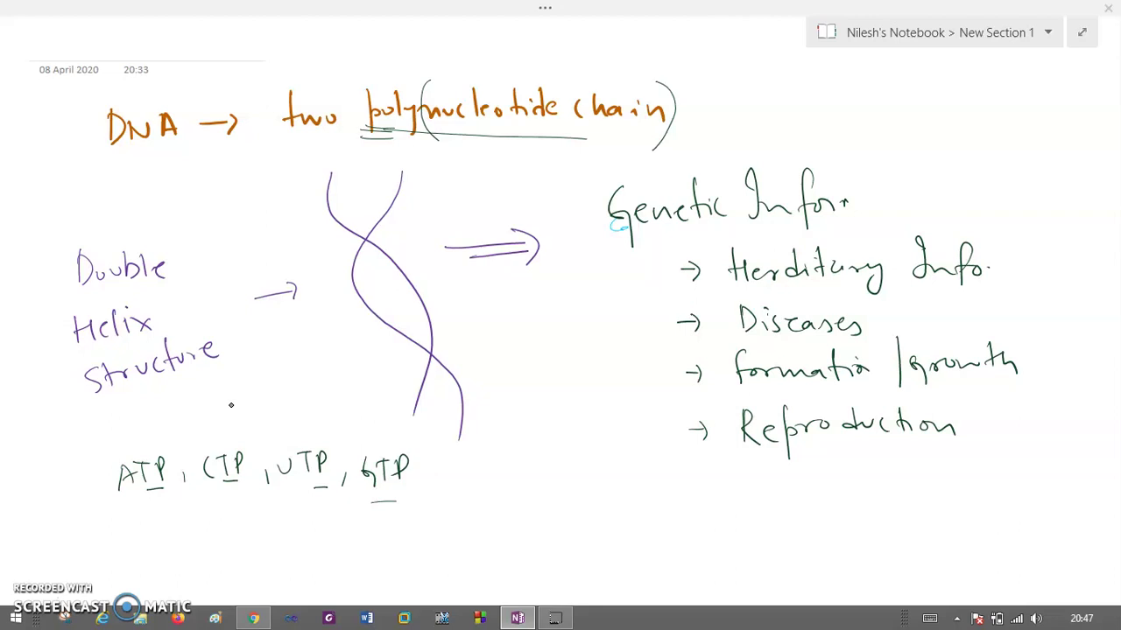
- Write the bases 'C, A, T, G', box them, and draw a curved arrow to CTP
click(582, 495)
mouse_move(591, 499)
mouse_down()
mouse_move(587, 513)
mouse_move(641, 516)
mouse_move(681, 486)
mouse_up()
drag(671, 487, 672, 512)
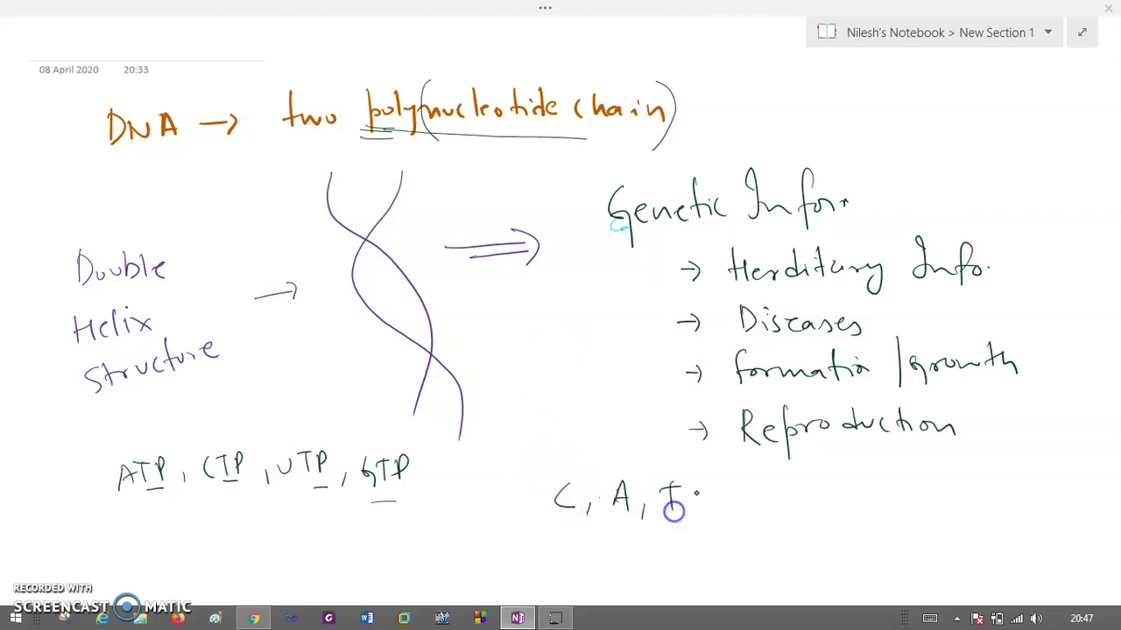
drag(716, 483, 713, 525)
mouse_move(560, 505)
mouse_down()
mouse_move(468, 533)
mouse_move(257, 488)
mouse_move(263, 495)
mouse_up()
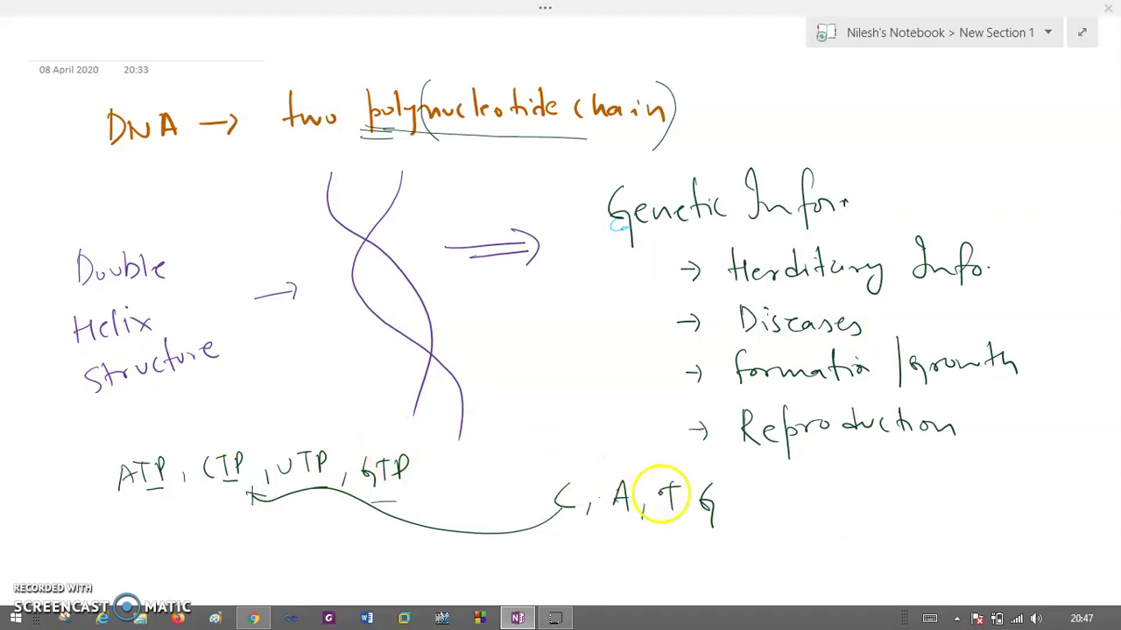
mouse_move(539, 468)
mouse_down()
mouse_move(661, 473)
mouse_move(728, 534)
mouse_move(547, 530)
mouse_move(536, 468)
mouse_up()
- Write and double-underline 'Nucleobase' beside the bases, and circle the ATP line
mouse_move(752, 513)
mouse_down()
mouse_move(823, 519)
mouse_move(853, 506)
mouse_move(924, 524)
mouse_up()
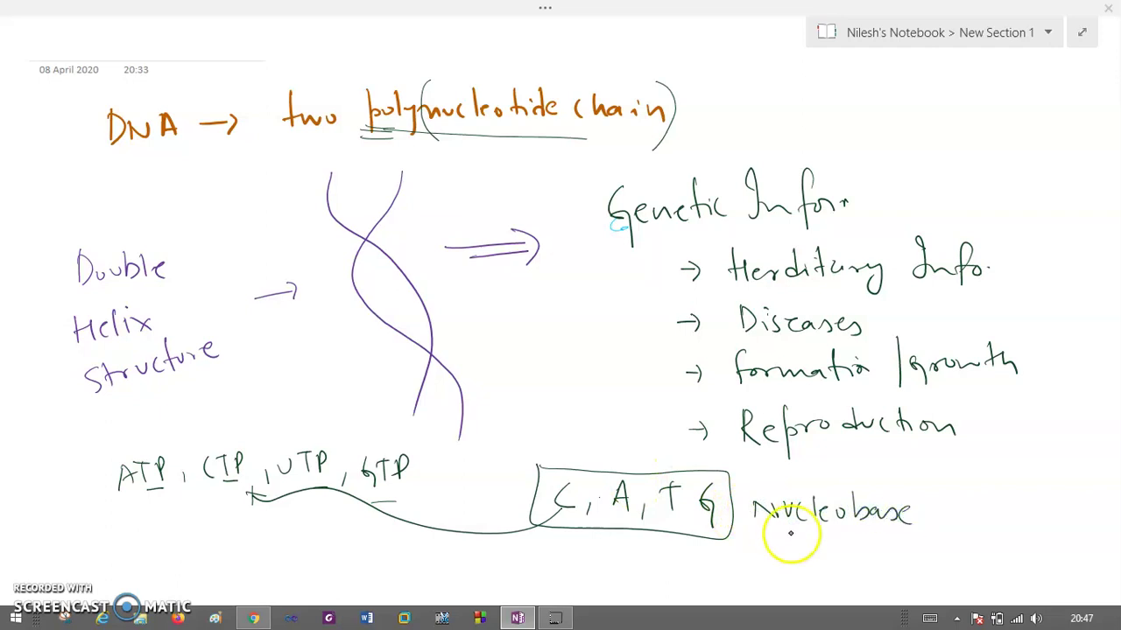
drag(753, 530, 861, 529)
drag(861, 533, 742, 539)
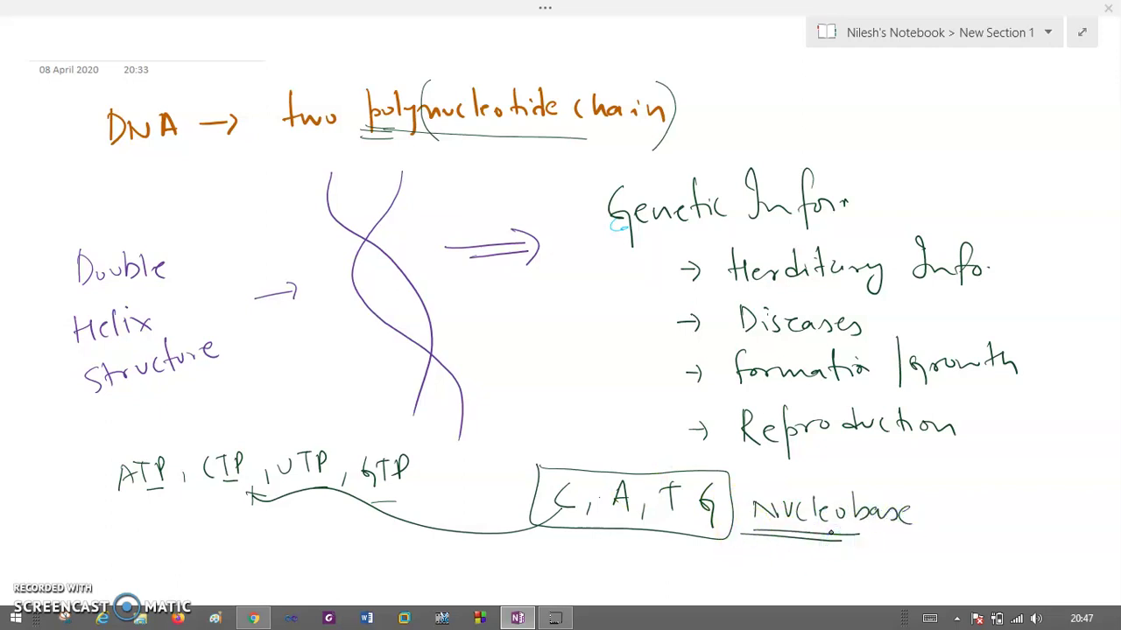
mouse_move(164, 449)
mouse_down()
mouse_move(133, 451)
mouse_move(176, 496)
mouse_move(163, 449)
mouse_up()
drag(560, 482, 586, 514)
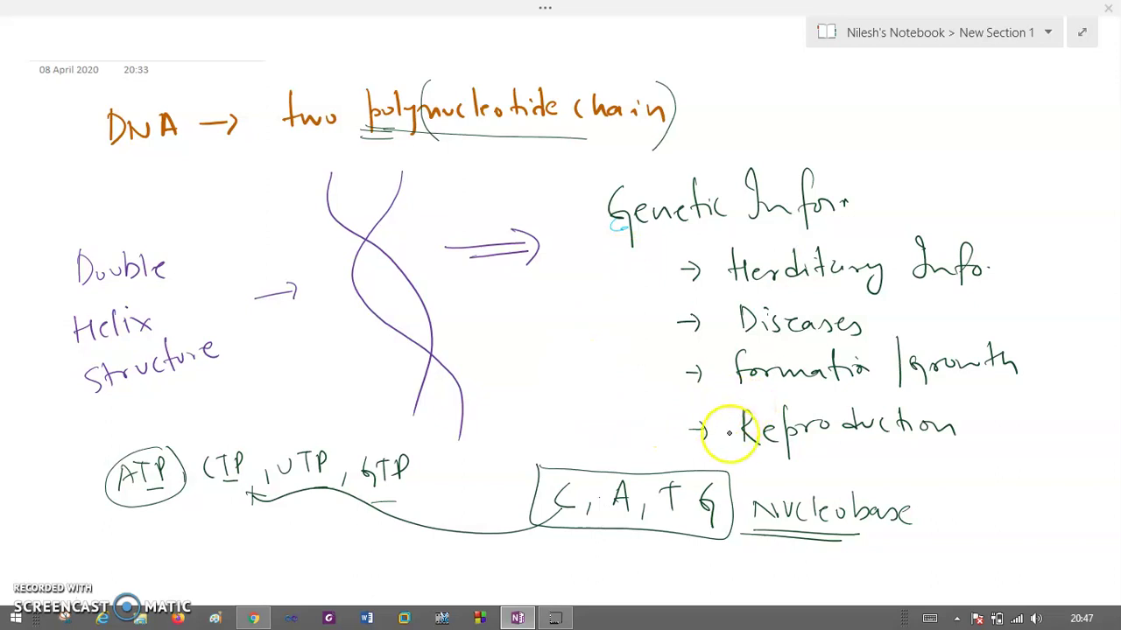
- Bullet 'Nucleobase', add 'Sugar' and 'phosphate' bullets, plus an arrowhead under polynucleotide
click(737, 511)
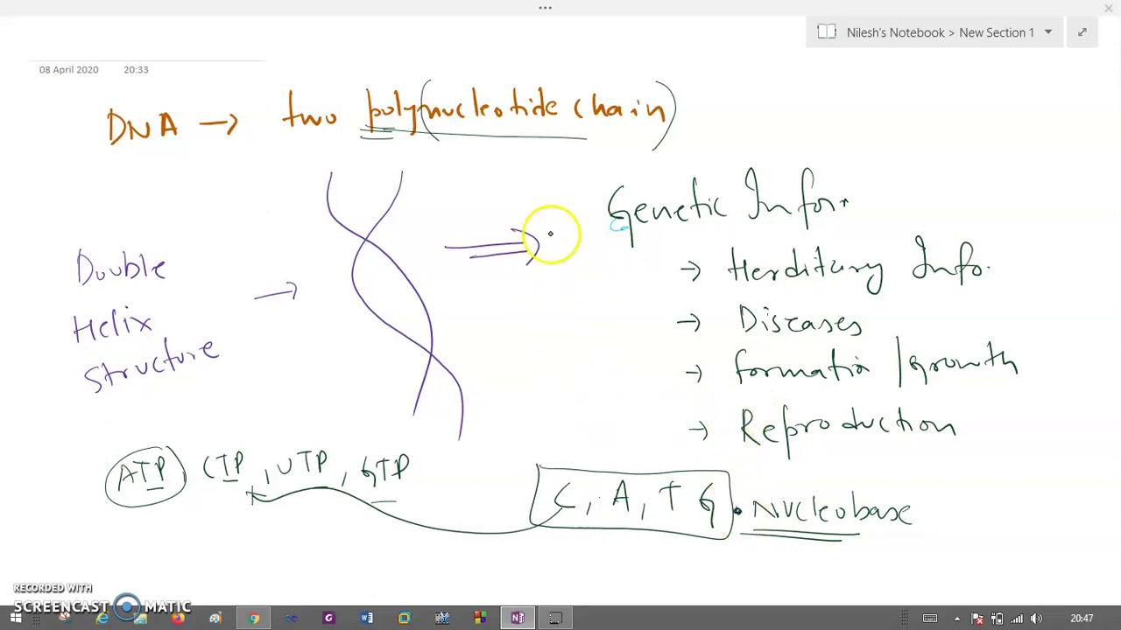
drag(512, 130, 488, 144)
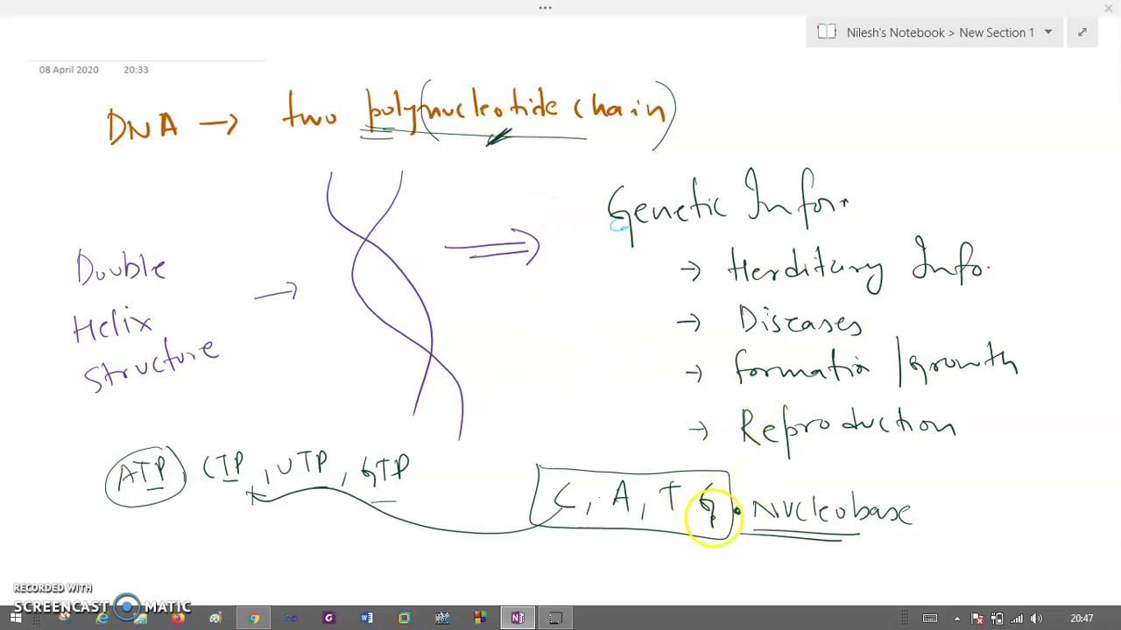
mouse_move(760, 557)
mouse_down()
mouse_move(793, 578)
mouse_move(853, 552)
mouse_up()
click(741, 589)
mouse_move(761, 584)
mouse_down()
mouse_move(801, 600)
mouse_move(875, 587)
mouse_move(896, 599)
mouse_move(916, 585)
mouse_up()
- Finish 'phosphate' and write 'Ribose' after Sugar so it reads 'Sugar – Ribose'
click(886, 591)
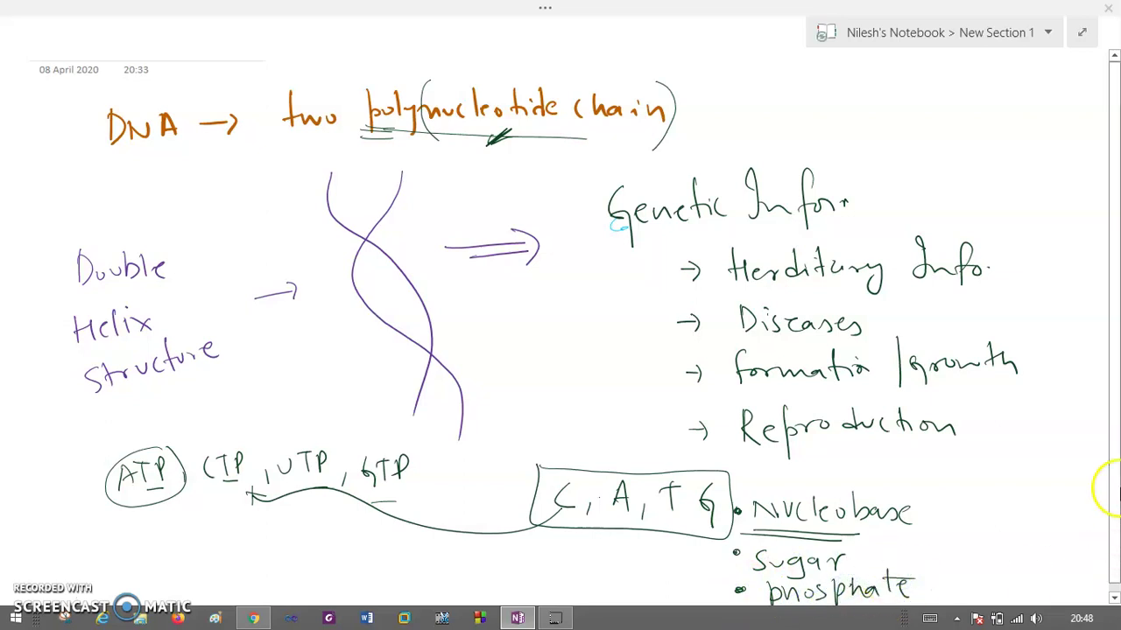
drag(1110, 490, 1112, 515)
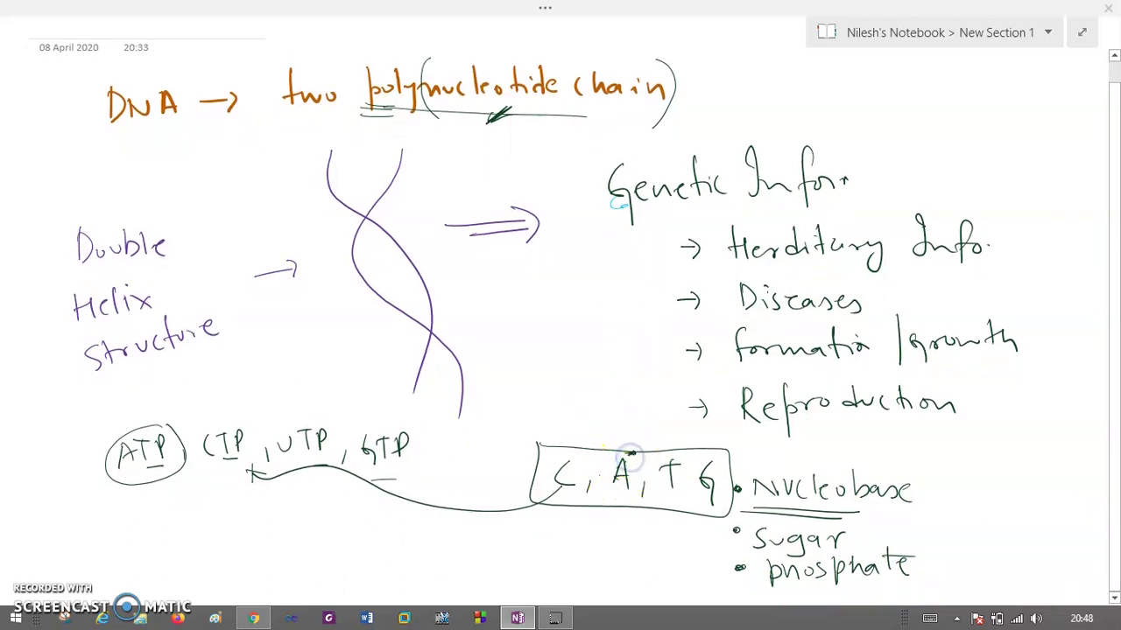
drag(873, 536, 1003, 530)
click(938, 525)
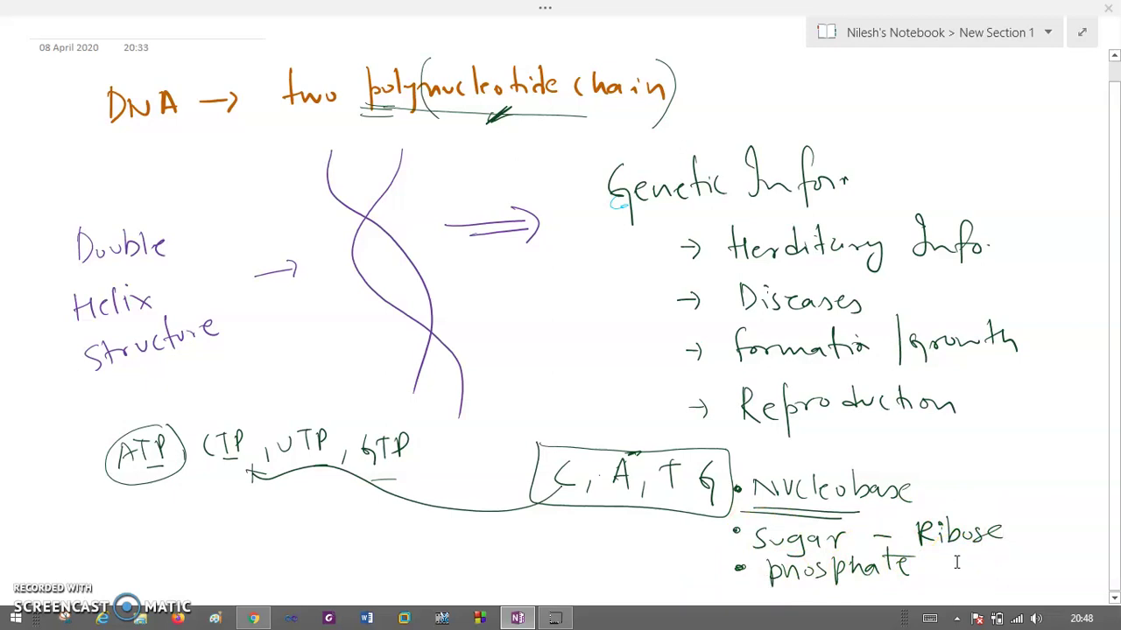
- On a new page, draw two crossing helix strands with an arrow labelled 'covalent bond'
key(ctrl+n)
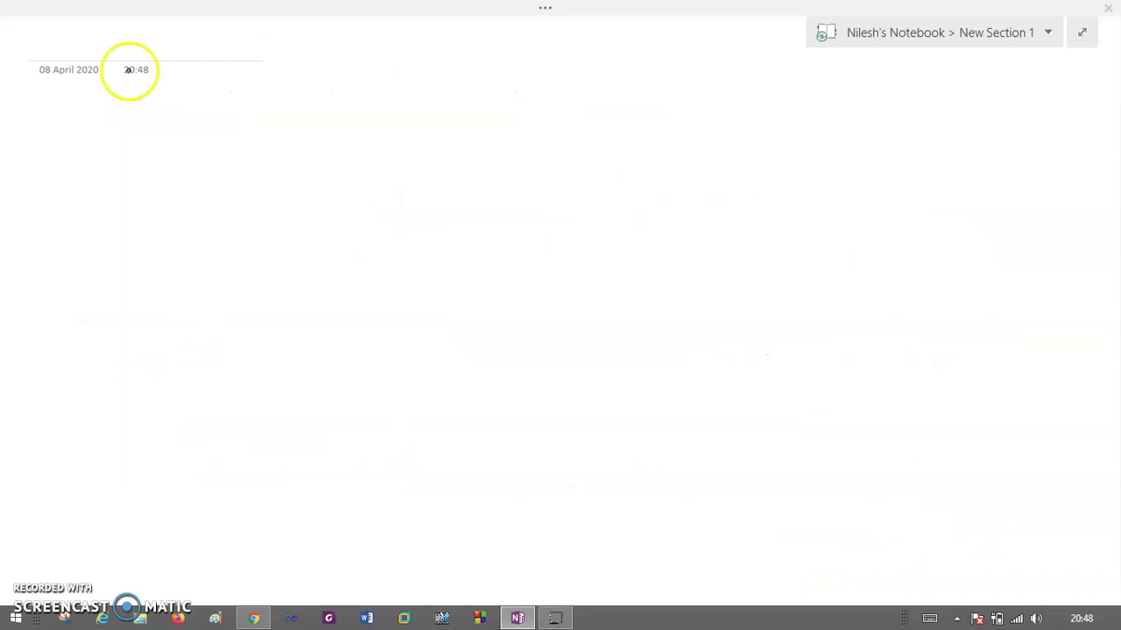
mouse_move(220, 116)
mouse_down()
mouse_move(310, 257)
mouse_move(347, 396)
mouse_up()
mouse_move(283, 127)
mouse_down()
mouse_move(247, 253)
mouse_move(351, 356)
mouse_move(412, 452)
mouse_up()
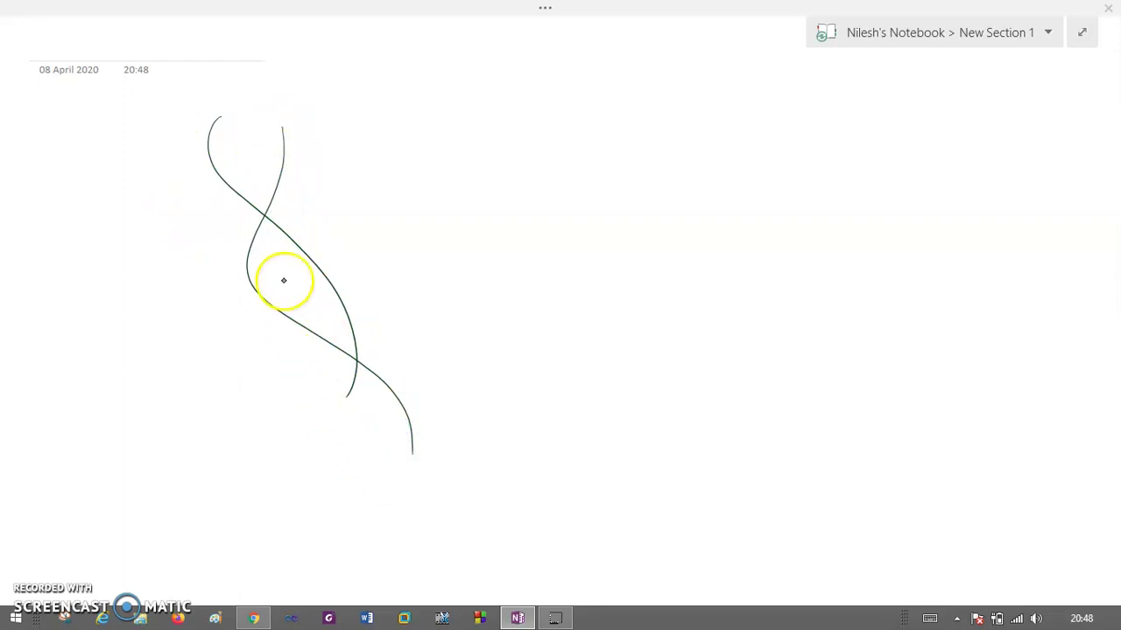
mouse_move(295, 160)
mouse_down()
mouse_move(435, 147)
mouse_move(426, 159)
mouse_up()
mouse_move(491, 136)
mouse_down()
mouse_move(492, 154)
mouse_move(545, 137)
mouse_move(605, 142)
mouse_move(621, 130)
mouse_move(726, 132)
mouse_up()
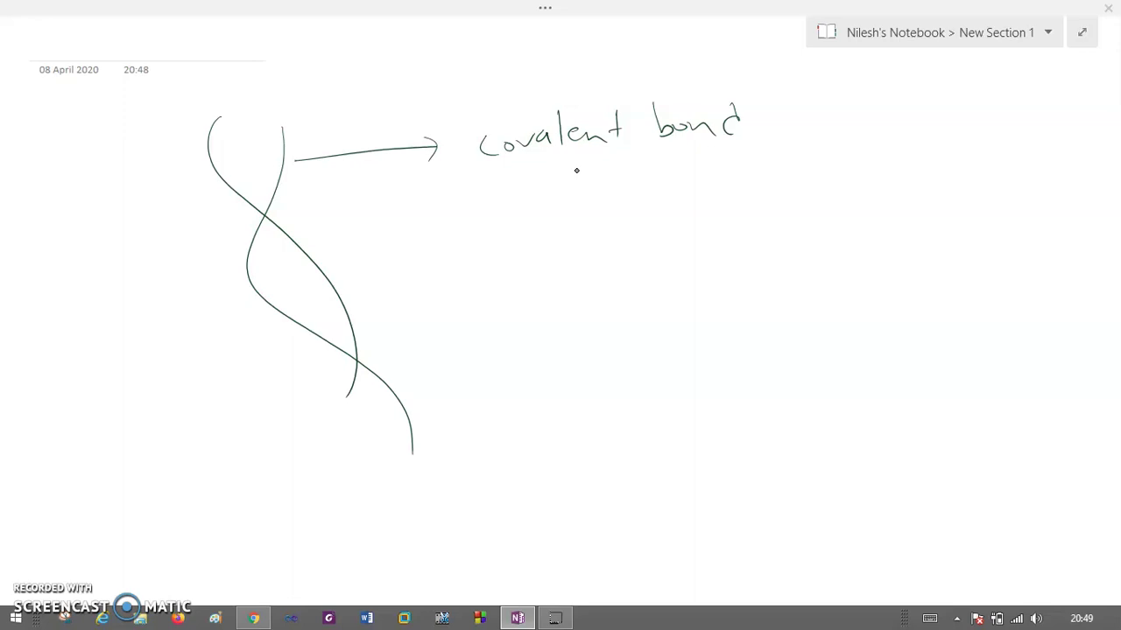
- Handwrite 'linkage = phosphodiester linkage' beneath the covalent bond label
mouse_move(420, 209)
mouse_down()
mouse_move(420, 245)
mouse_move(478, 223)
mouse_move(523, 223)
mouse_move(545, 237)
mouse_up()
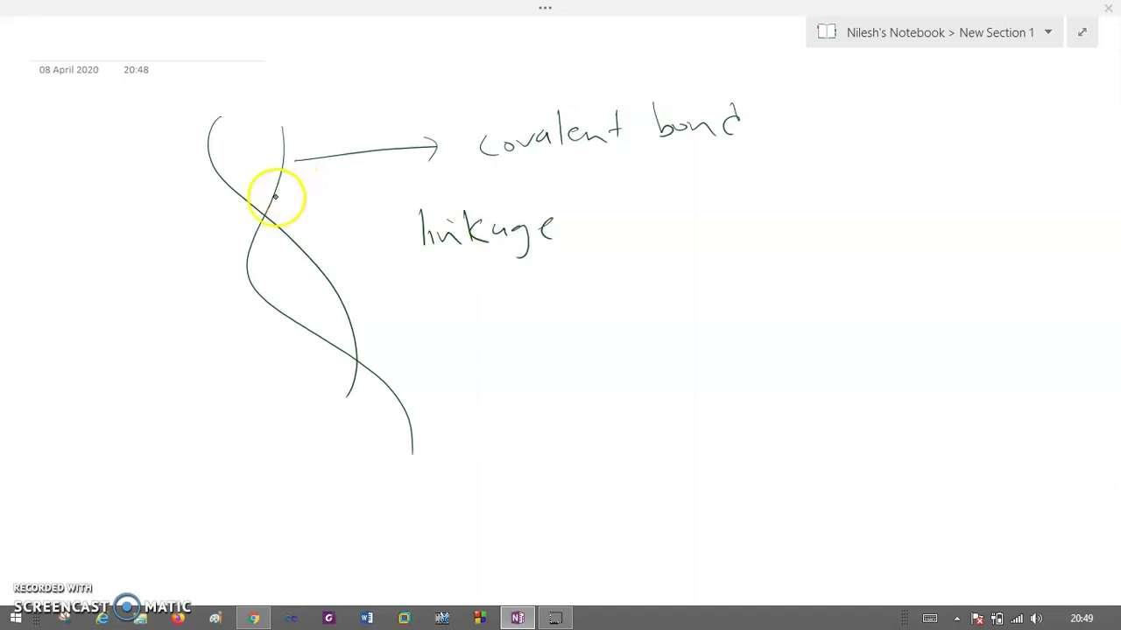
drag(575, 220, 597, 219)
drag(575, 226, 597, 225)
mouse_move(647, 198)
mouse_down()
mouse_move(655, 220)
mouse_move(723, 193)
mouse_move(725, 217)
mouse_move(815, 196)
mouse_move(871, 215)
mouse_move(872, 180)
mouse_move(900, 208)
mouse_move(924, 201)
mouse_up()
click(834, 183)
mouse_move(793, 254)
mouse_down()
mouse_move(795, 273)
mouse_move(863, 251)
mouse_move(893, 280)
mouse_move(911, 267)
mouse_up()
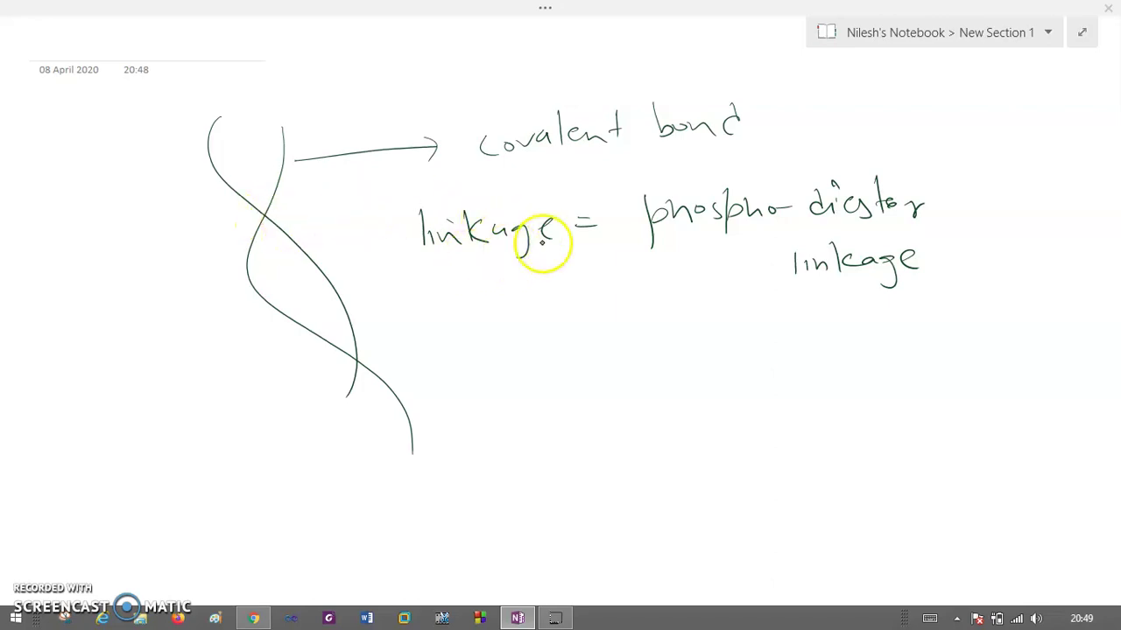
- Put quotation marks around 'phosphodiester'
drag(614, 180, 615, 188)
drag(622, 179, 623, 187)
drag(951, 162, 952, 172)
drag(958, 166, 960, 178)
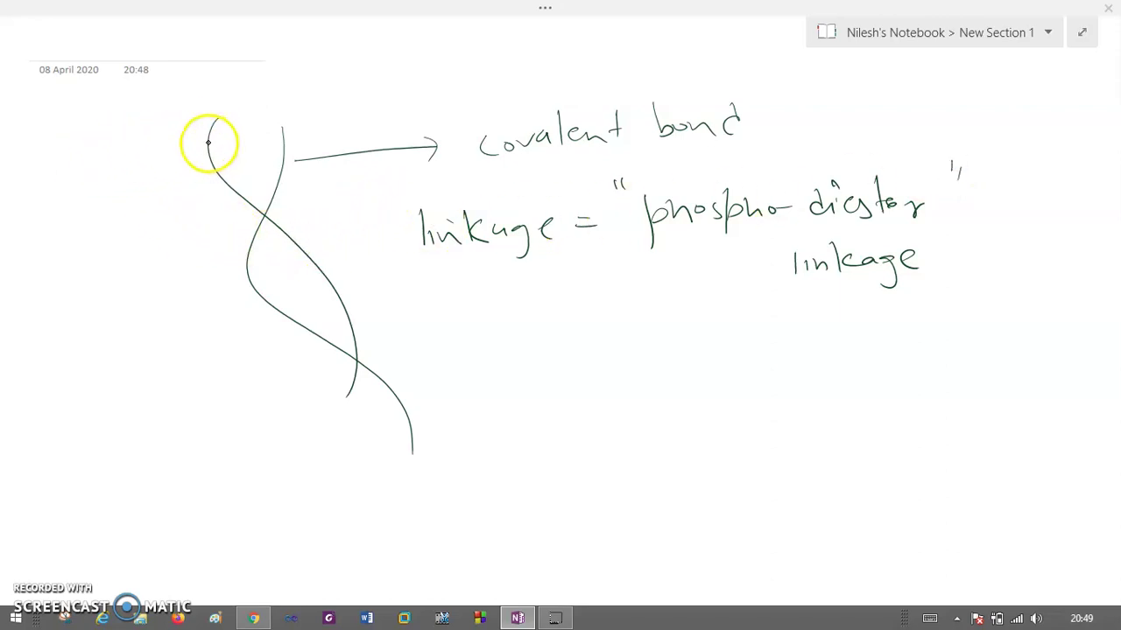
- Draw four base-pair rungs across the helix, with dots at their ends
drag(210, 149, 283, 144)
click(210, 150)
drag(217, 173, 283, 169)
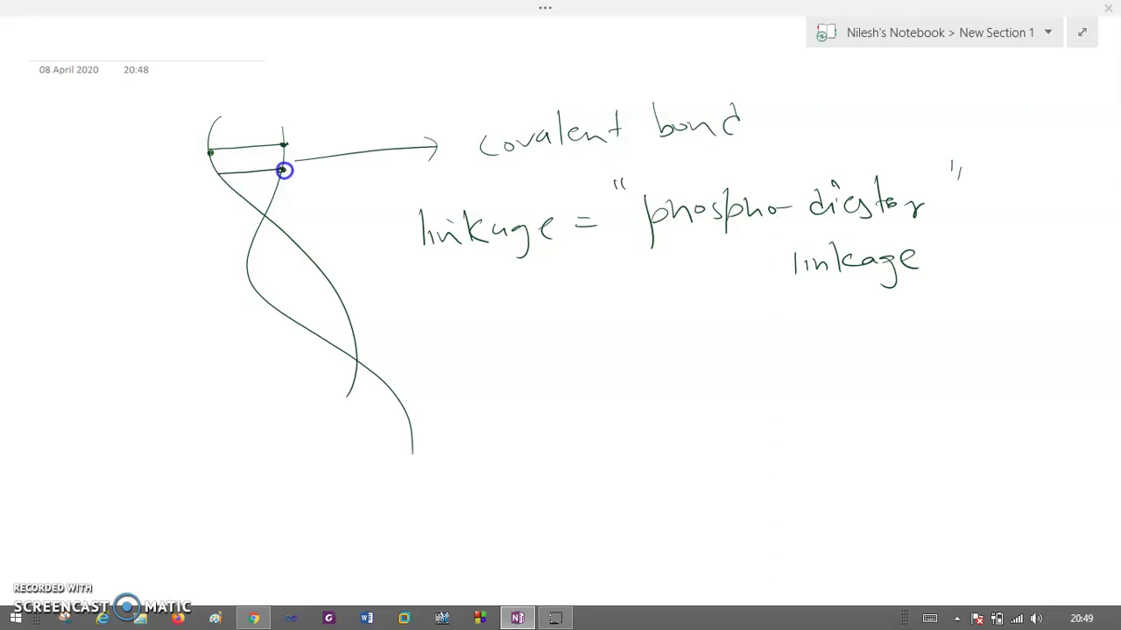
click(221, 178)
click(291, 241)
mouse_move(288, 245)
mouse_down()
mouse_move(250, 252)
mouse_move(275, 280)
mouse_move(326, 266)
mouse_up()
click(254, 288)
drag(285, 319, 342, 299)
click(289, 317)
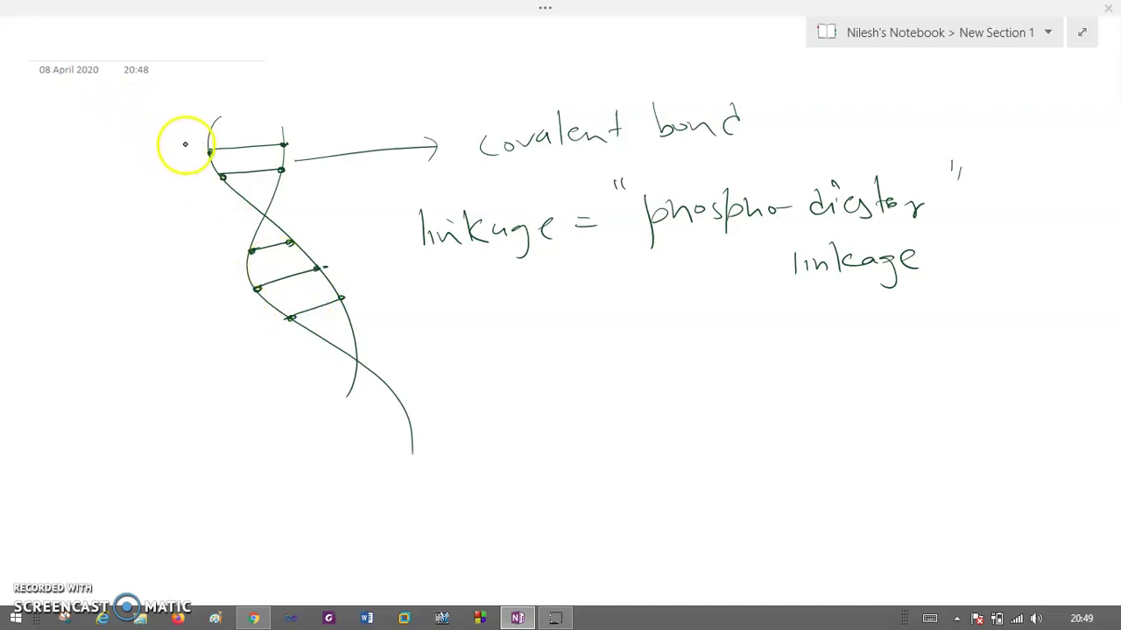
- Label the top rungs A–T and C–G
drag(178, 140, 187, 154)
click(289, 136)
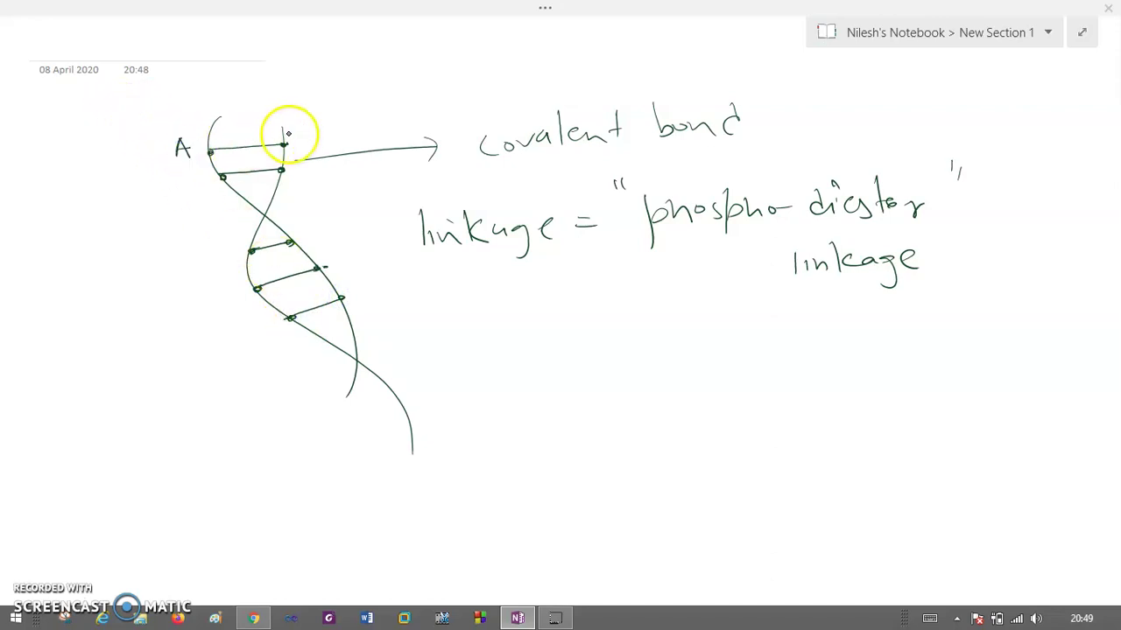
mouse_move(297, 128)
mouse_down()
mouse_move(313, 128)
mouse_move(307, 153)
mouse_up()
drag(190, 193, 187, 207)
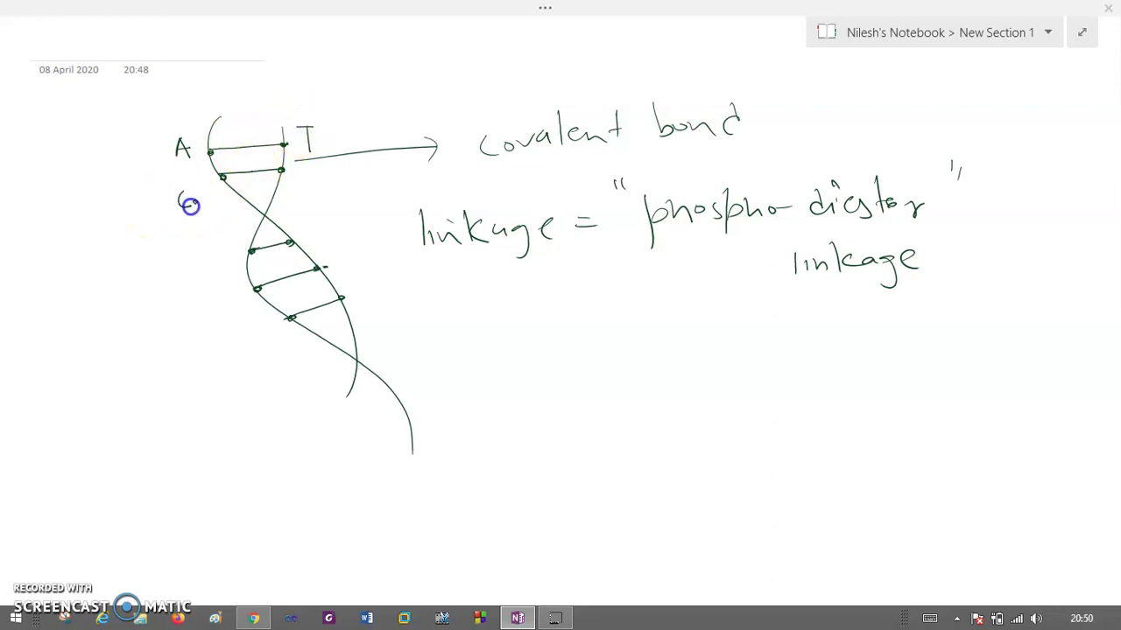
drag(304, 175, 309, 198)
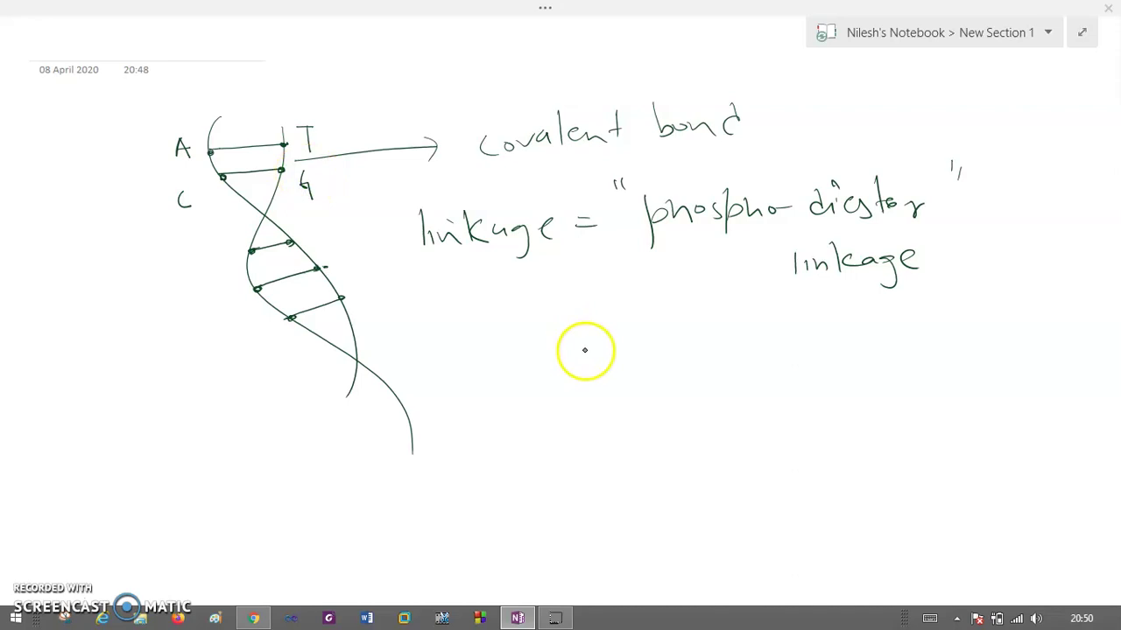
- Write the pairing rule A ≡ T and begin the C rule below it
mouse_move(578, 381)
mouse_down()
mouse_move(658, 356)
mouse_move(676, 373)
mouse_move(713, 347)
mouse_up()
drag(698, 348, 698, 374)
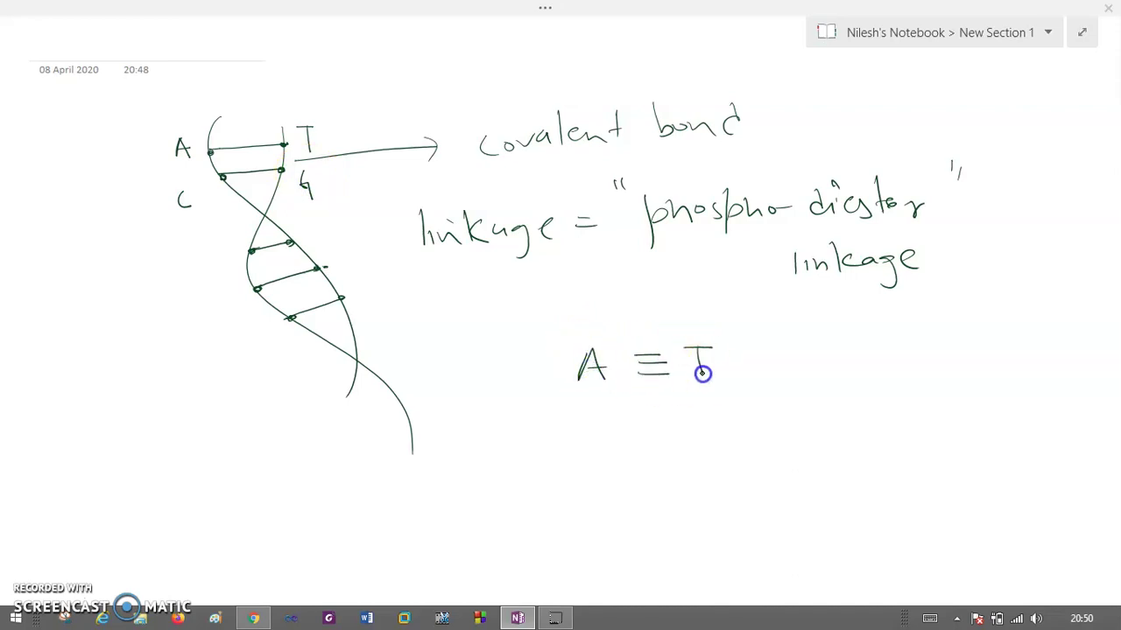
mouse_move(603, 423)
mouse_down()
mouse_move(604, 444)
mouse_move(670, 419)
mouse_move(671, 431)
mouse_move(725, 452)
mouse_up()
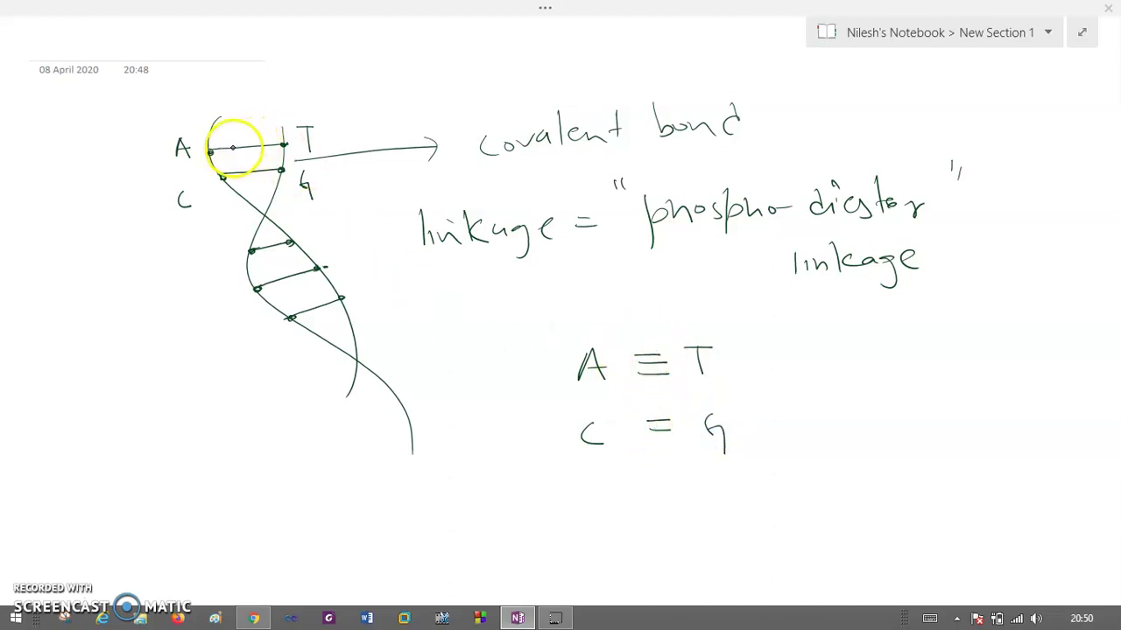
- Add a leader line to 'Hydrogen bond', brace the pairs, and mark A ≡ T '= strong bond'
mouse_move(226, 147)
mouse_down()
mouse_move(265, 102)
mouse_move(424, 73)
mouse_up()
mouse_move(561, 338)
mouse_down()
mouse_move(548, 347)
mouse_move(543, 450)
mouse_up()
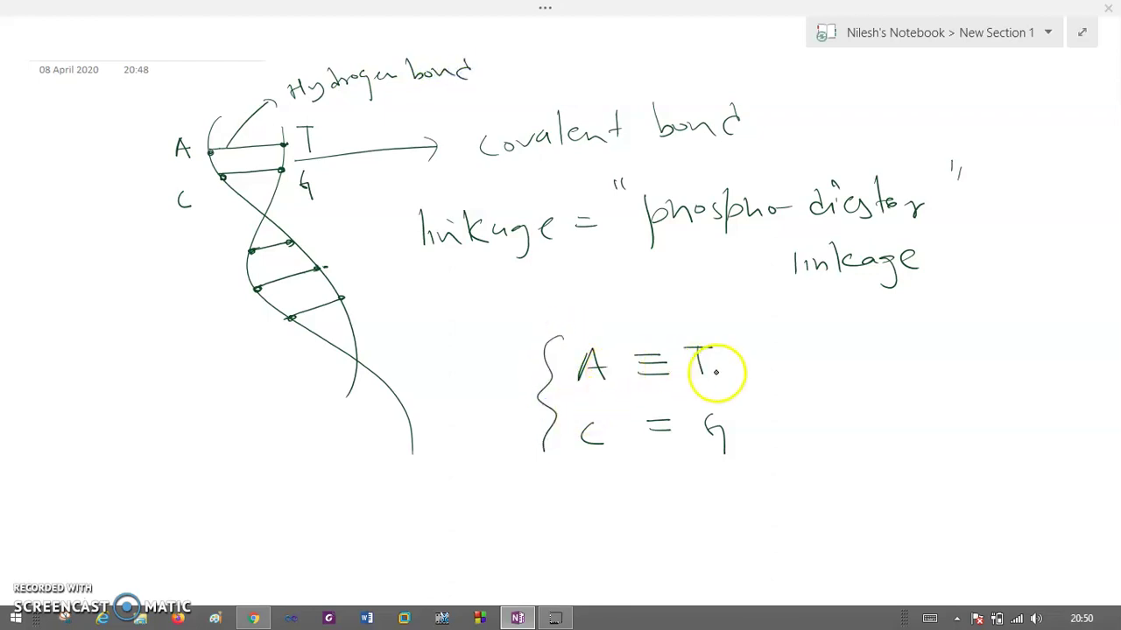
drag(638, 350, 668, 350)
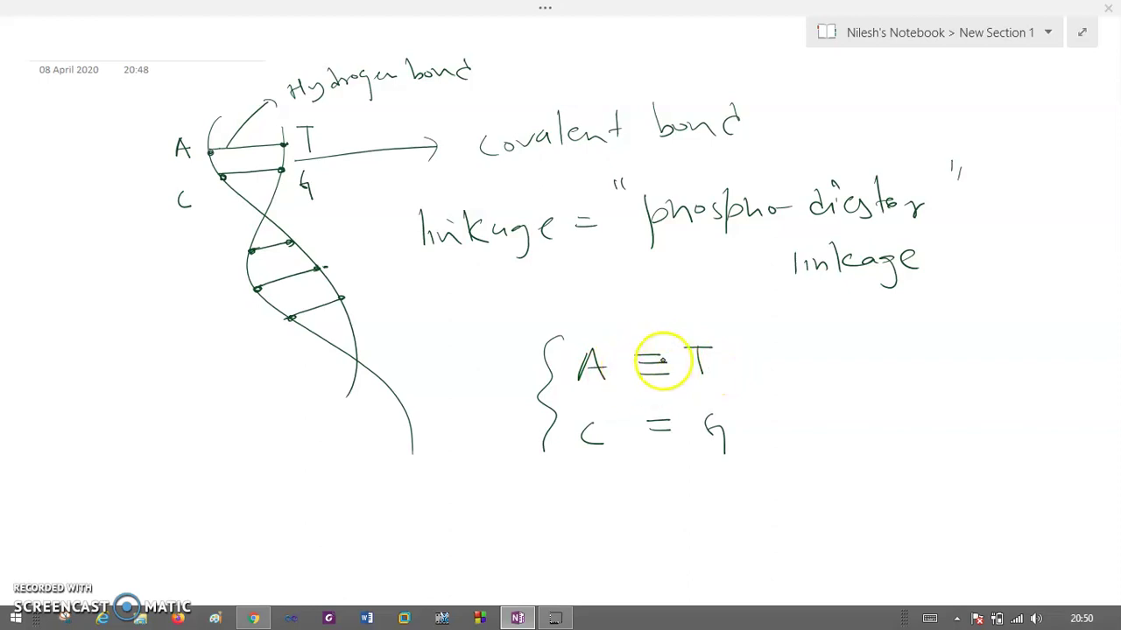
drag(745, 365, 756, 365)
mouse_move(745, 372)
mouse_down()
mouse_move(853, 355)
mouse_move(876, 378)
mouse_move(912, 350)
mouse_move(972, 346)
mouse_up()
- Mark C = G '= weak bond' and close the bracket around the bond labels
drag(750, 424, 760, 423)
mouse_move(749, 429)
mouse_down()
mouse_move(867, 421)
mouse_move(939, 399)
mouse_move(949, 415)
mouse_move(987, 415)
mouse_move(1012, 400)
mouse_up()
drag(1044, 313, 1040, 409)
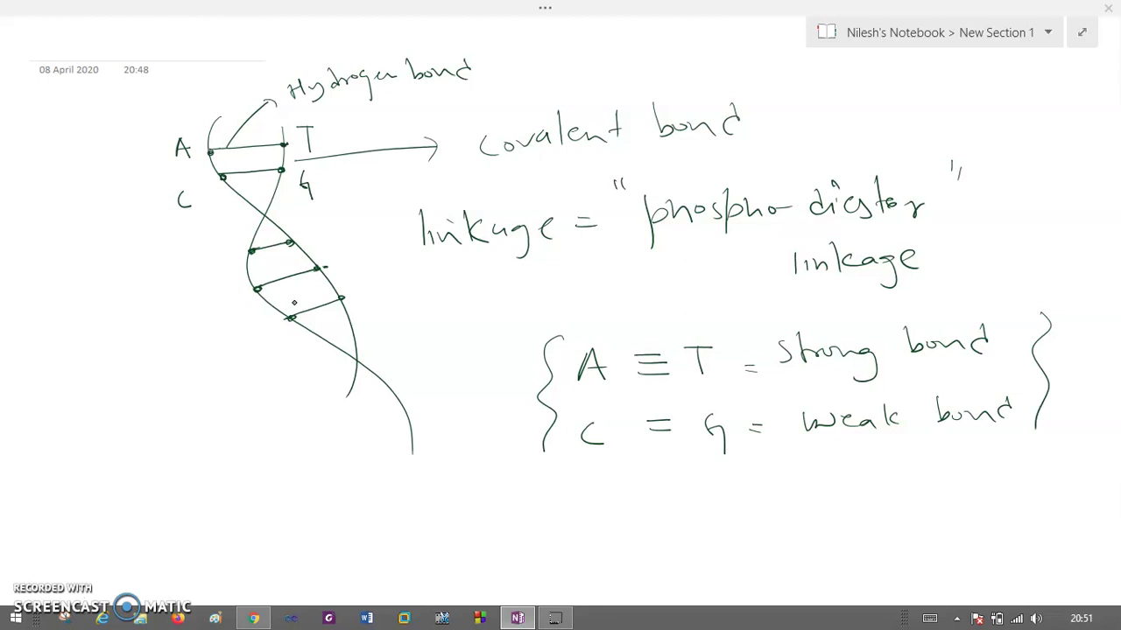
- Add a new blank page to the section with Ctrl+N
key(ctrl+n)
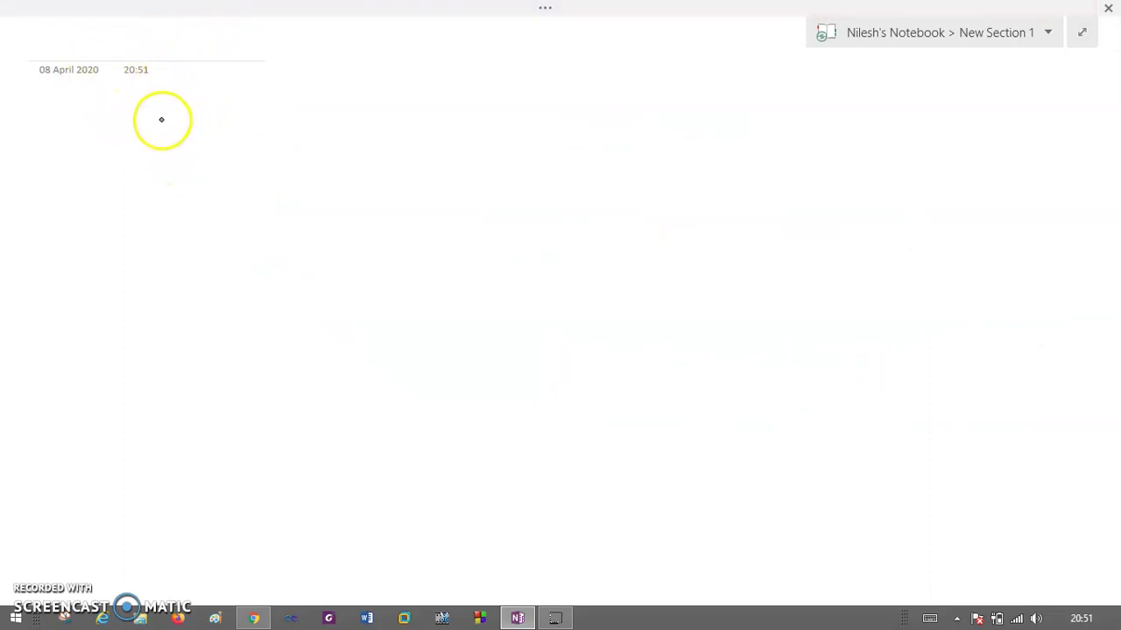
- Sketch a small DNA double helix with base-pair rungs
drag(156, 109, 188, 194)
drag(182, 128, 143, 180)
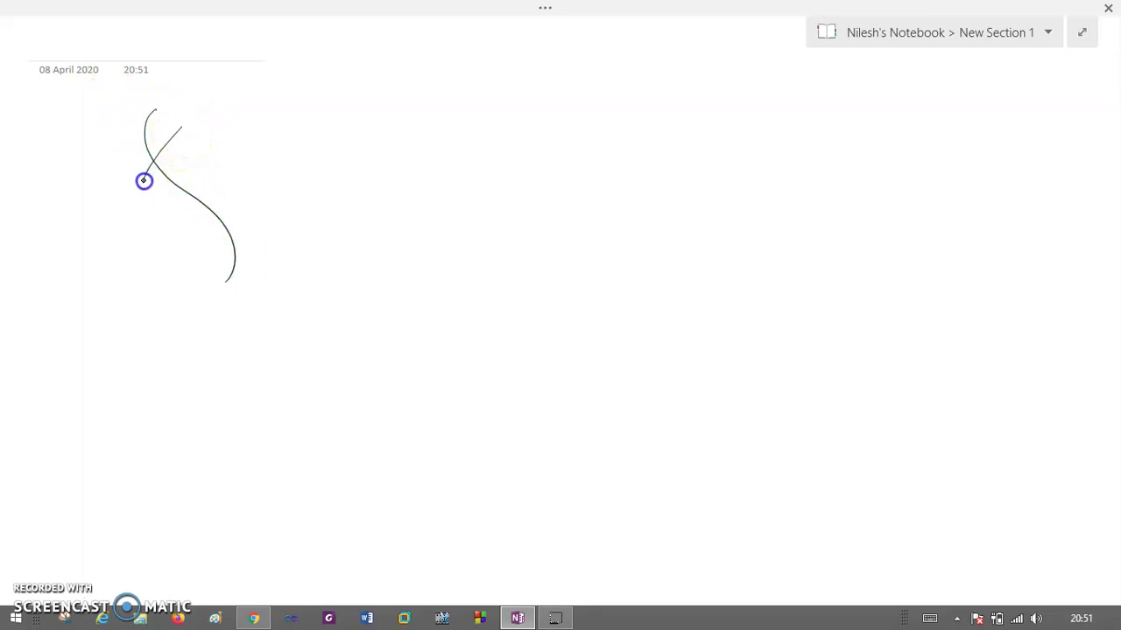
drag(266, 280, 268, 282)
drag(171, 182, 148, 188)
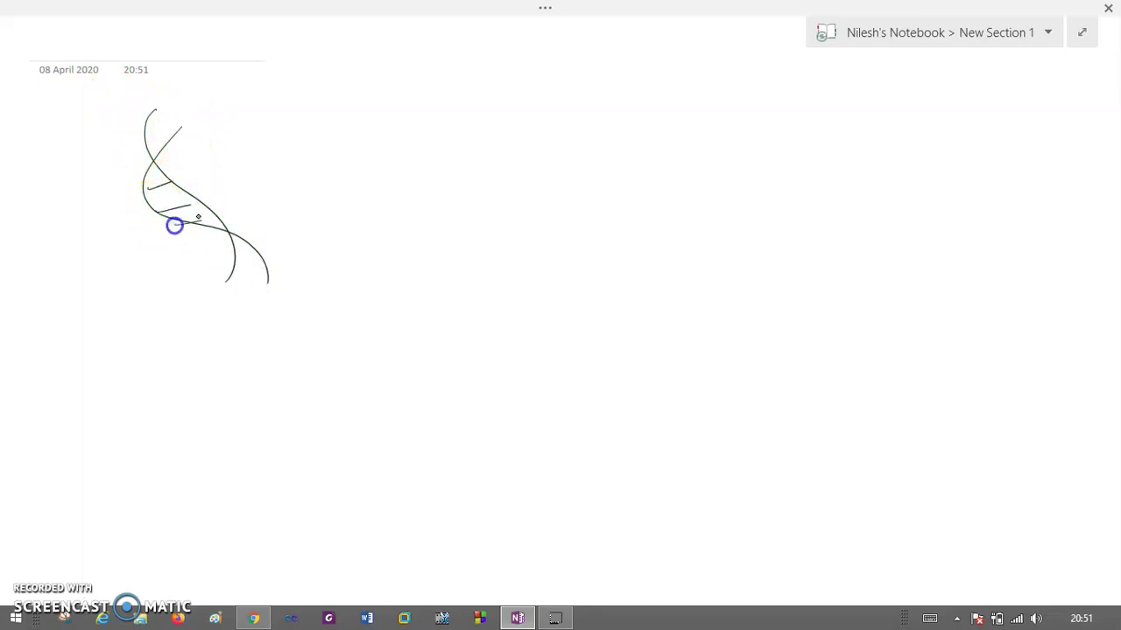
drag(171, 129, 151, 141)
drag(233, 156, 214, 162)
- Write '= parallel' beside the helix and mark it wrong with ✗
drag(254, 130, 263, 170)
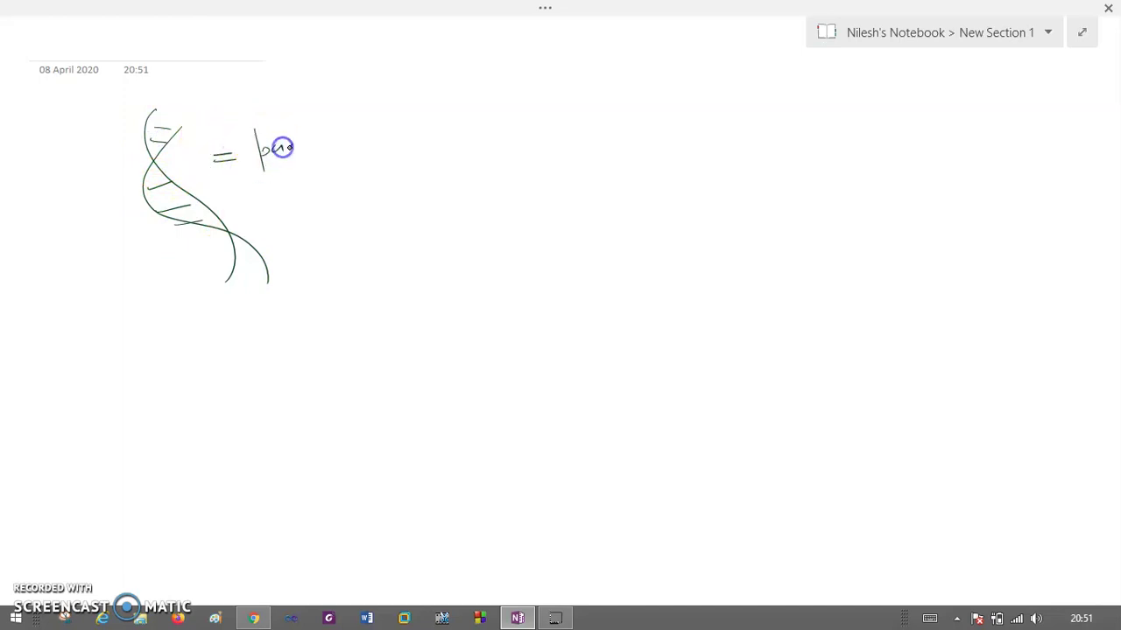
drag(336, 124, 336, 152)
drag(339, 145, 370, 150)
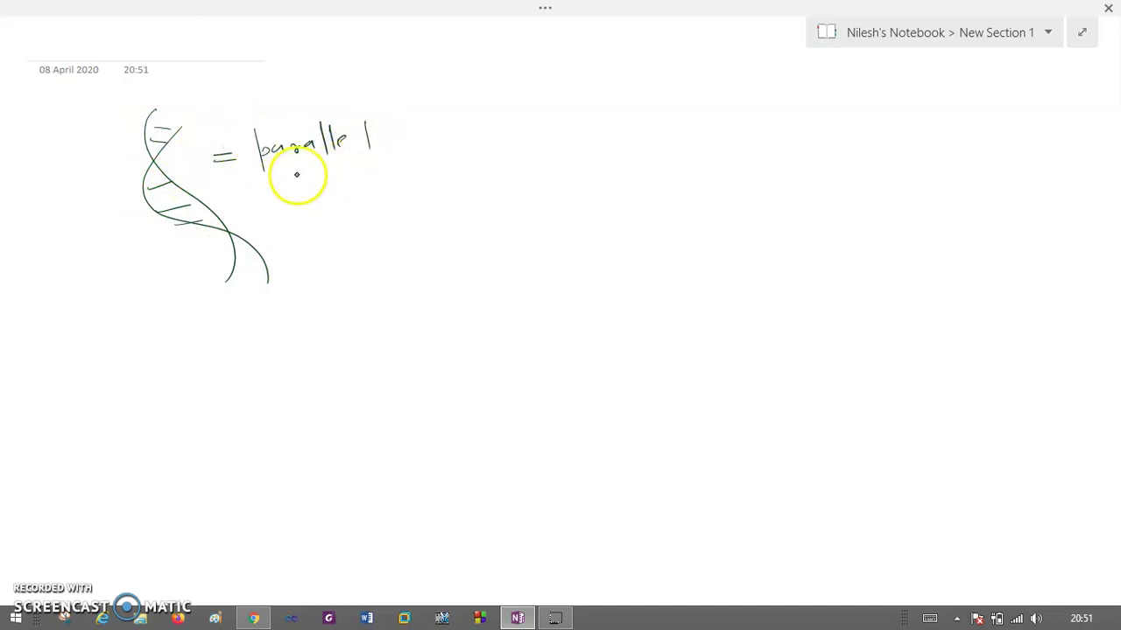
drag(422, 118, 453, 143)
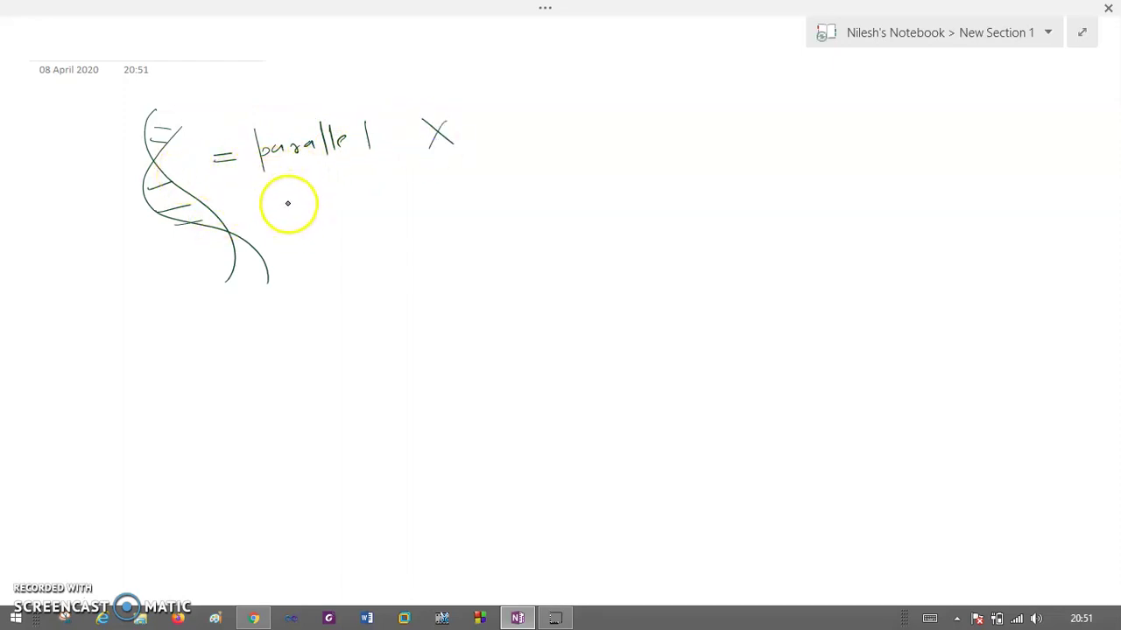
- Write 'Antiparallel ✓' below, then draw a vertical strand line at right
drag(333, 207, 338, 208)
click(346, 191)
mouse_move(351, 195)
mouse_down()
mouse_move(351, 229)
mouse_move(361, 204)
mouse_move(419, 205)
mouse_up()
drag(422, 178, 425, 207)
drag(461, 186, 498, 183)
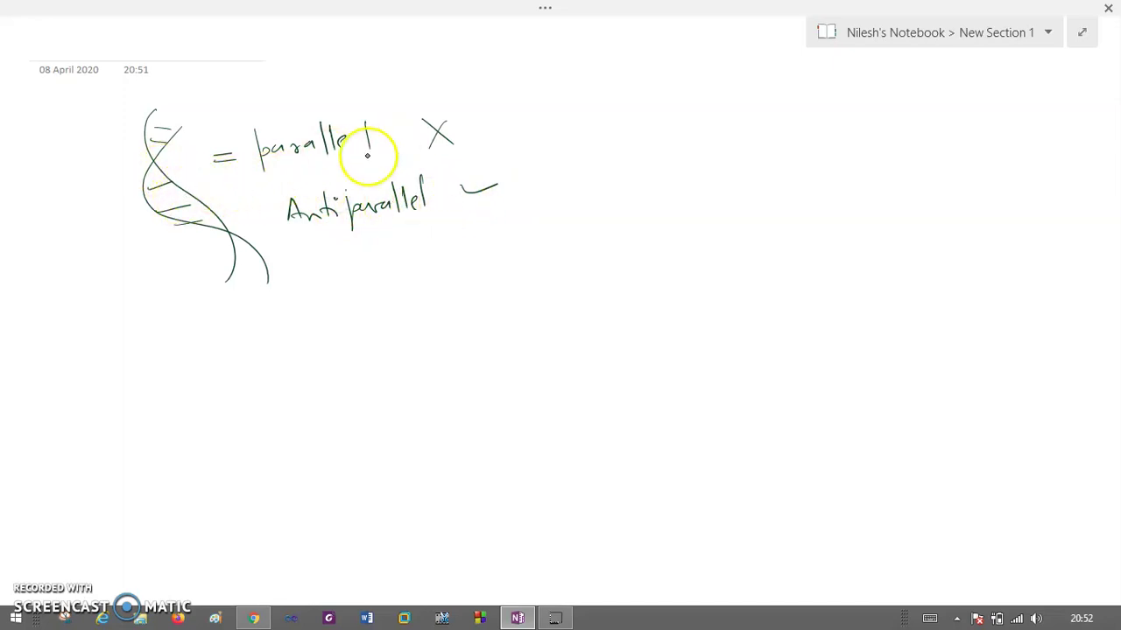
drag(625, 102, 622, 330)
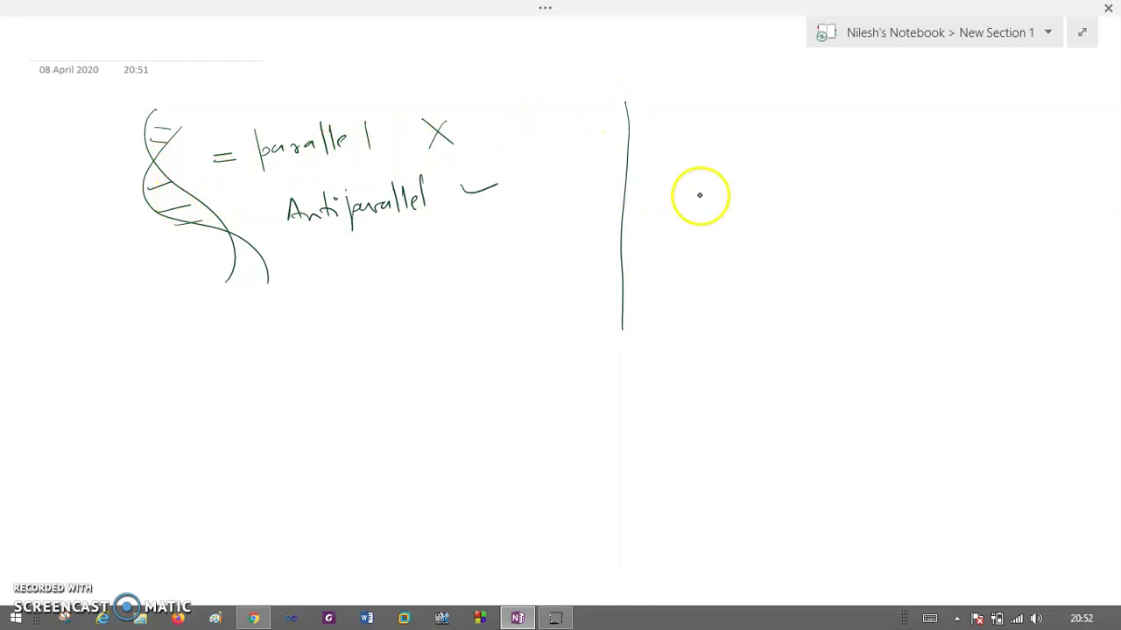
- Draw the second vertical strand line and label the helix bases, including C and G
drag(739, 118, 748, 320)
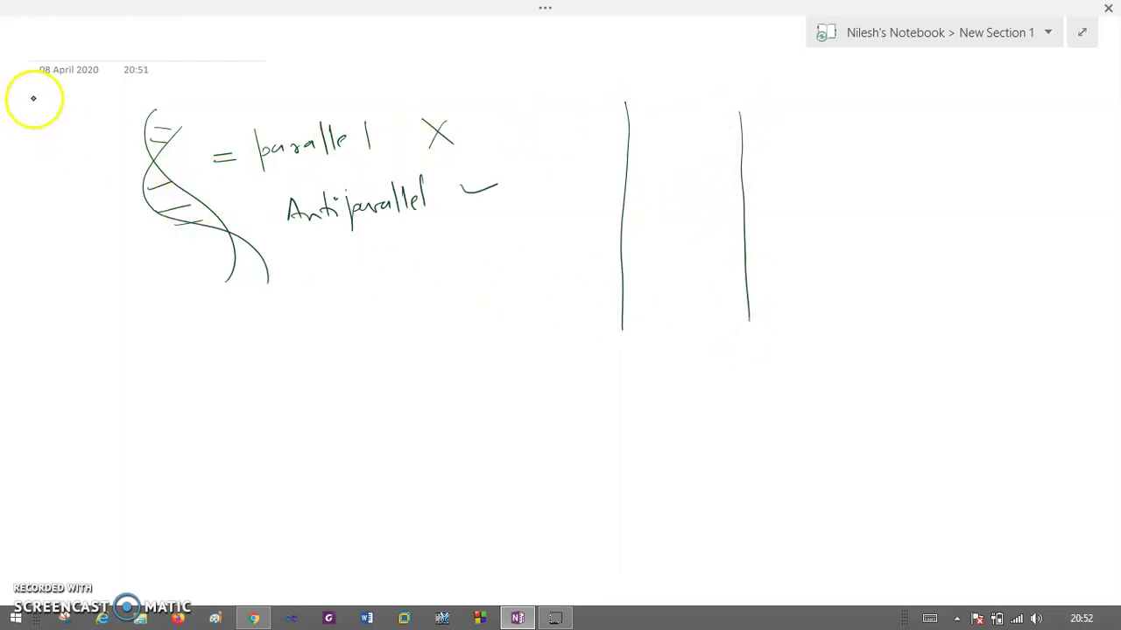
drag(187, 126, 195, 135)
mouse_move(124, 132)
mouse_down()
mouse_move(121, 145)
mouse_move(185, 163)
mouse_up()
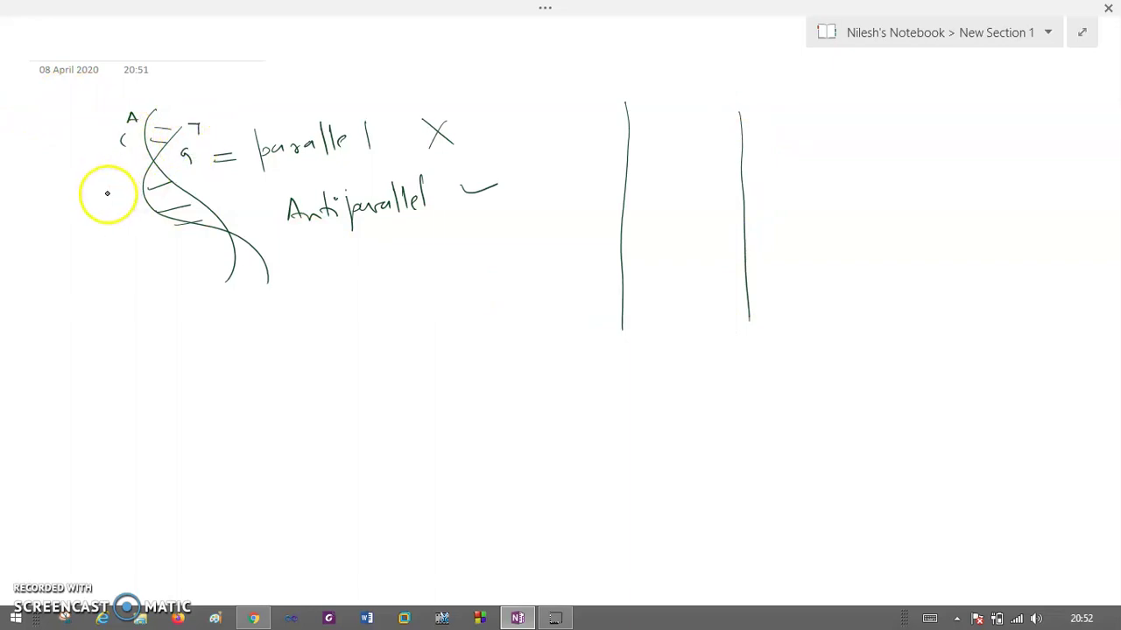
drag(137, 219, 132, 227)
drag(210, 192, 207, 203)
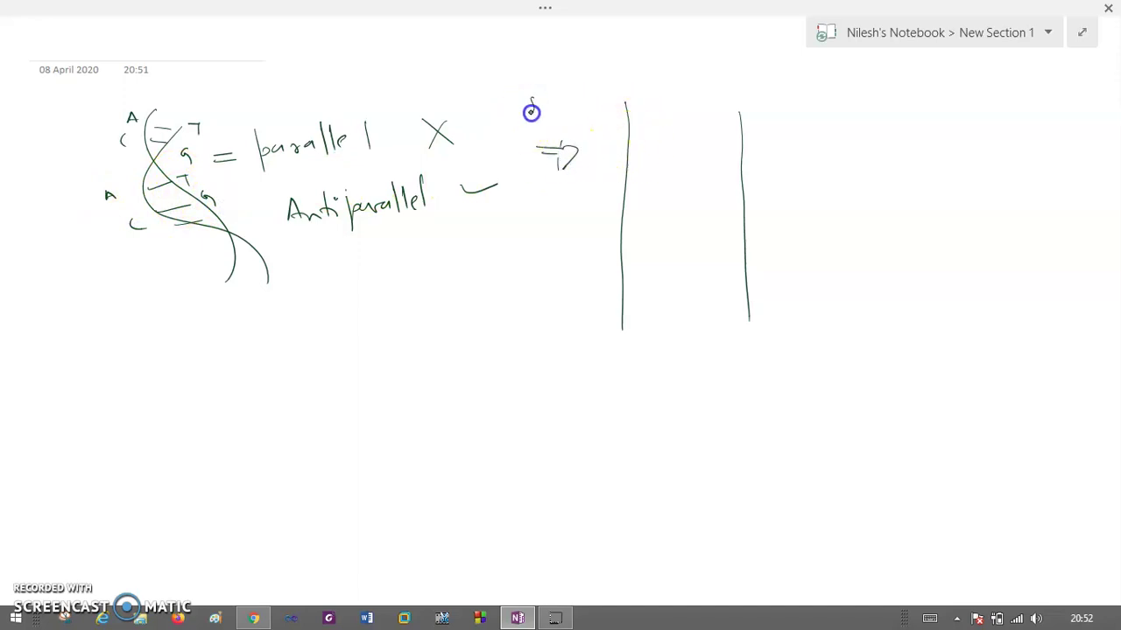
- Write 'separate ⇒' and mark the strands with bases A, C, T, G and T, G, A, C
drag(595, 104, 601, 102)
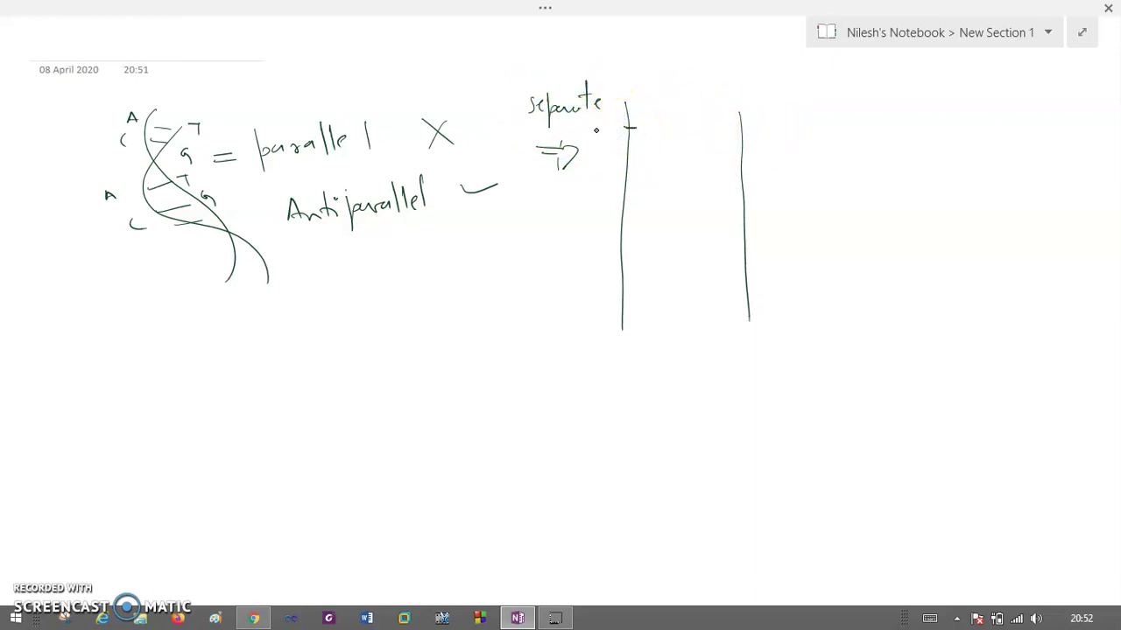
drag(621, 167, 630, 169)
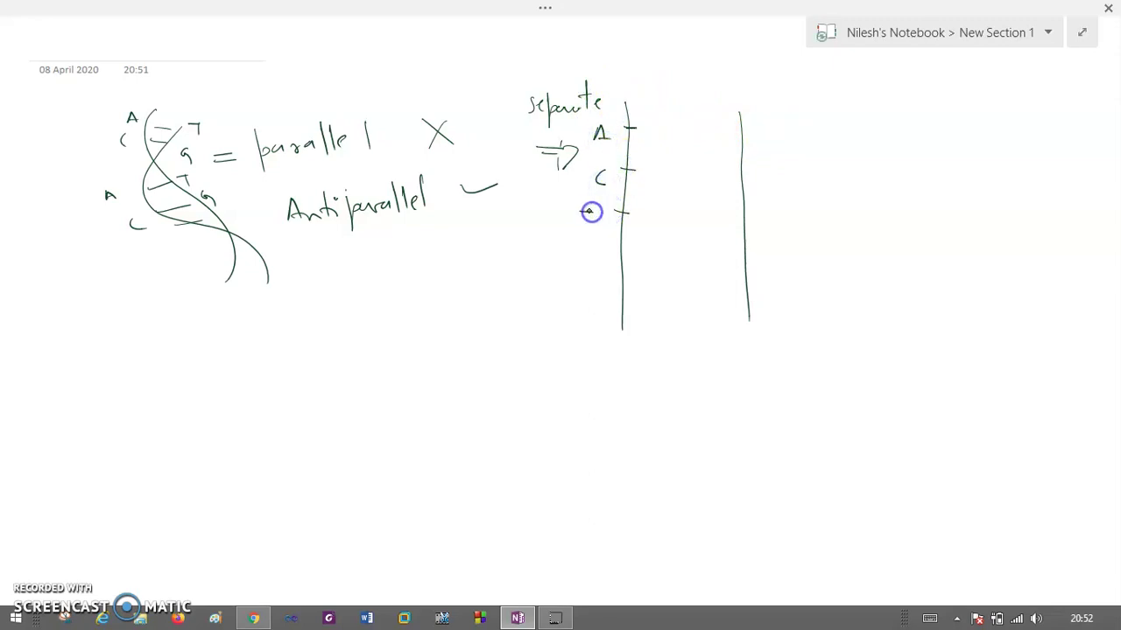
mouse_move(617, 248)
mouse_down()
mouse_move(631, 250)
mouse_move(595, 280)
mouse_up()
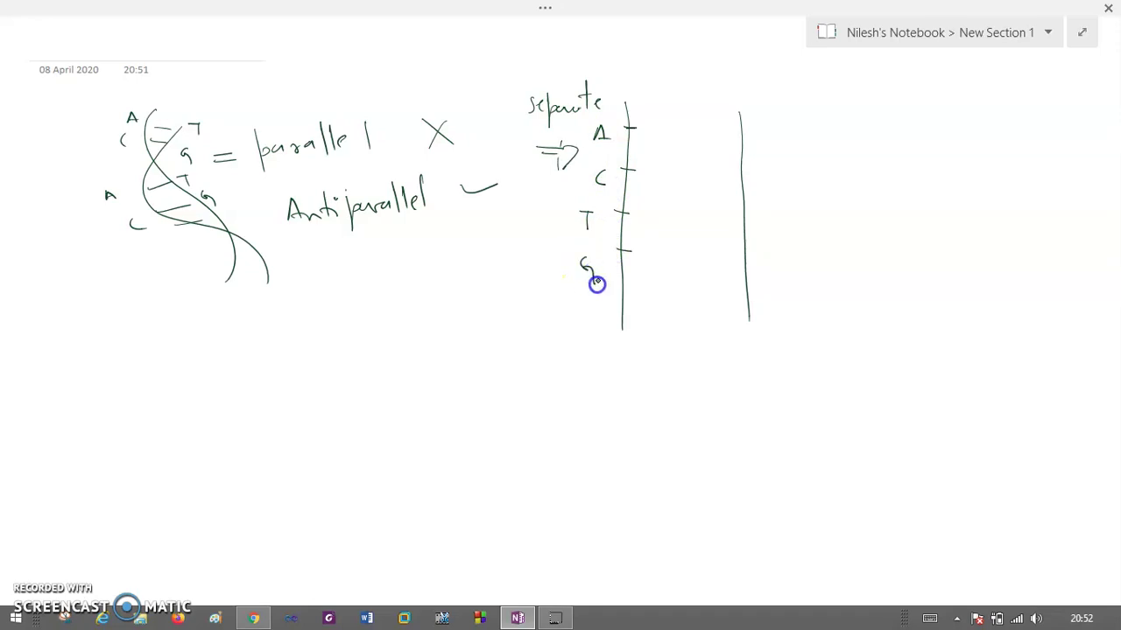
mouse_move(737, 128)
mouse_down()
mouse_move(776, 145)
mouse_move(755, 169)
mouse_up()
drag(737, 213, 758, 213)
drag(740, 254, 758, 254)
drag(791, 254, 790, 265)
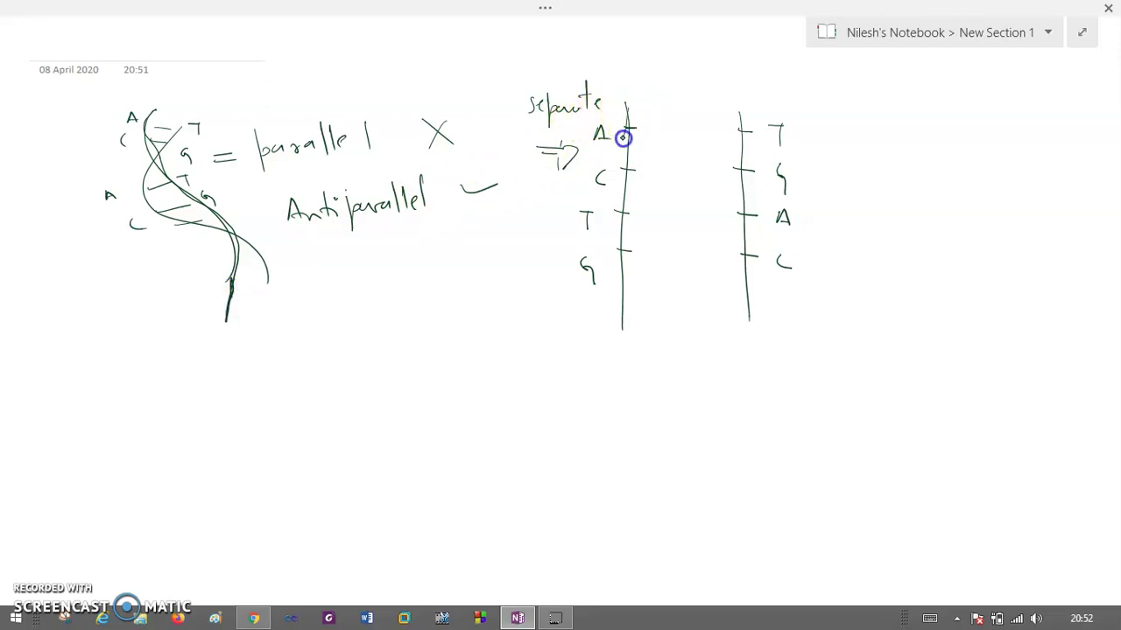
click(160, 155)
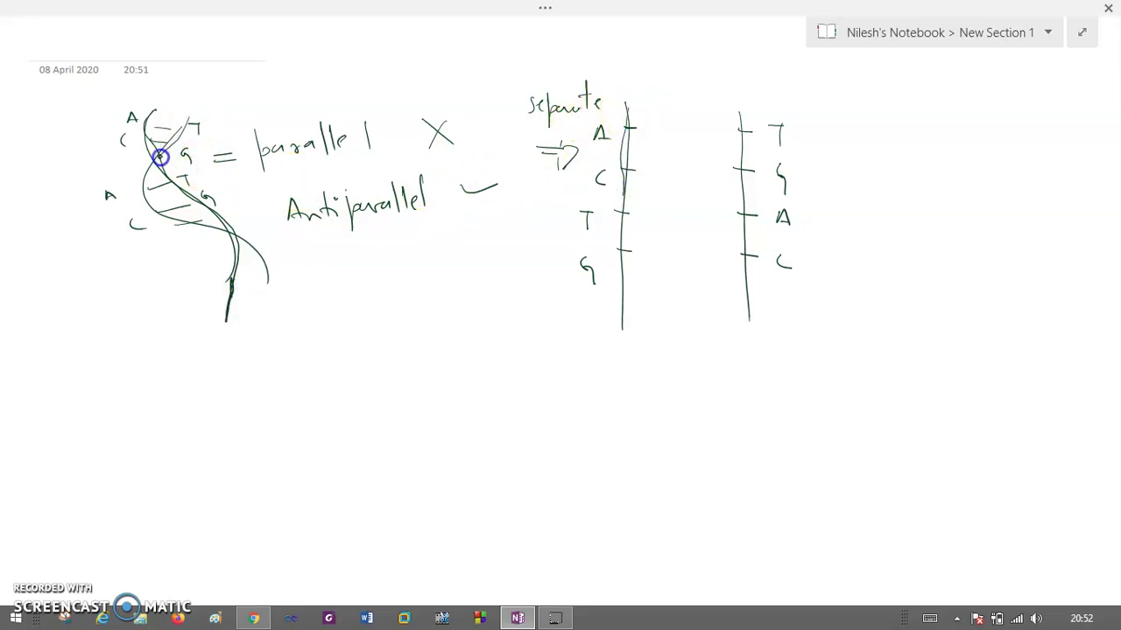
click(739, 129)
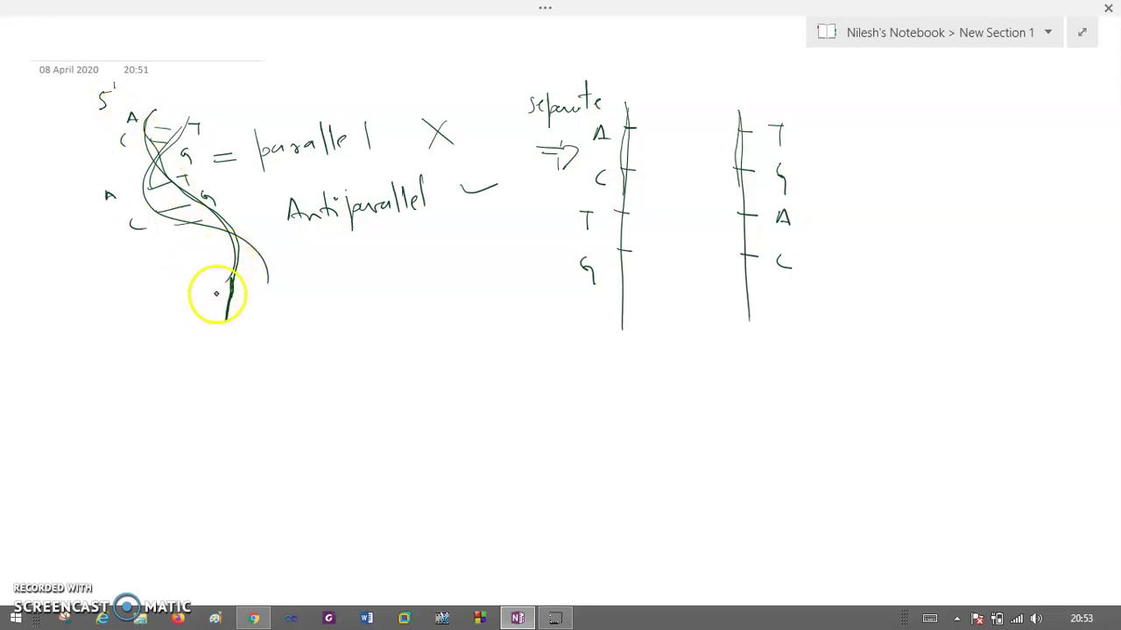
- Label the helix strand ends 5′ and 3′
mouse_move(184, 330)
mouse_down()
mouse_move(191, 337)
mouse_move(194, 311)
mouse_up()
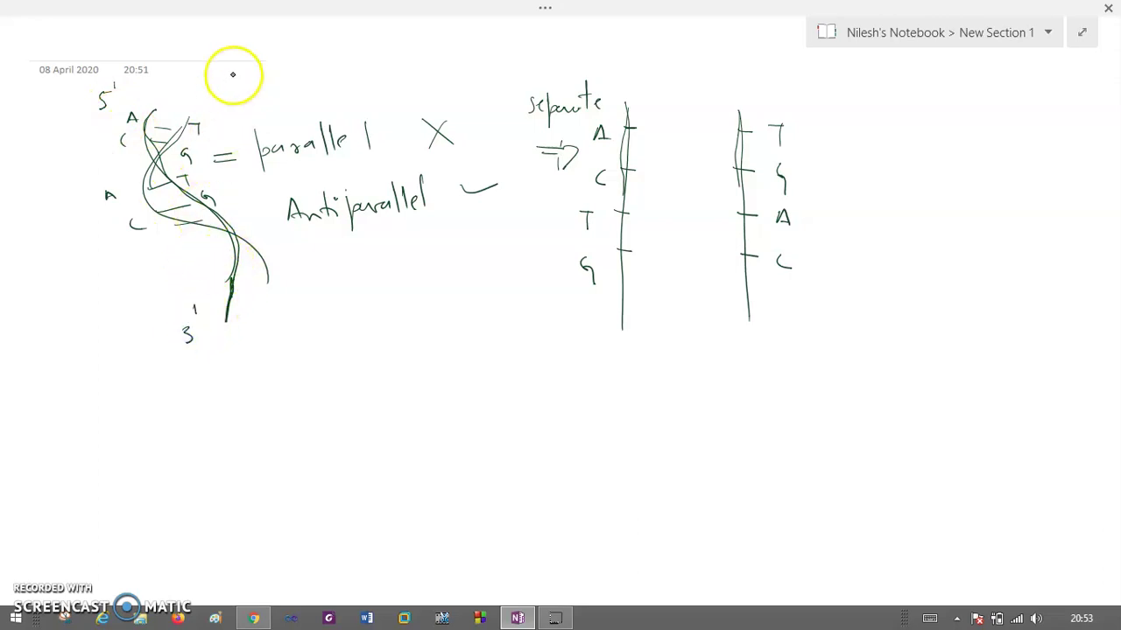
drag(190, 123, 198, 133)
mouse_move(218, 87)
mouse_down()
mouse_move(220, 104)
mouse_move(235, 84)
mouse_up()
drag(327, 288, 329, 299)
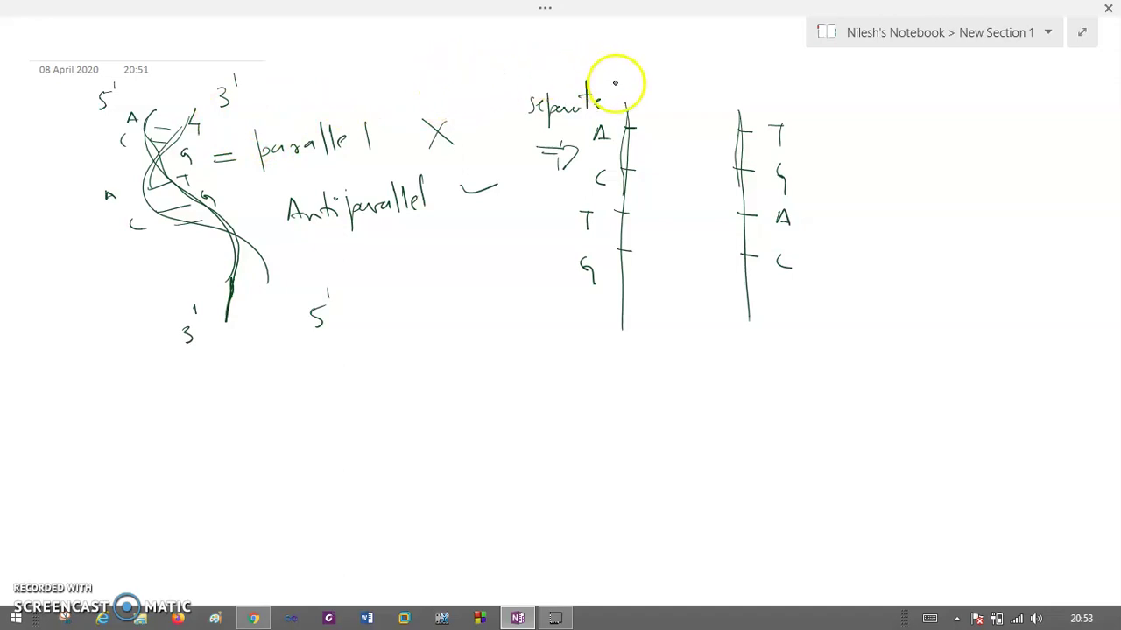
- Label the left strand 5′ top, 3′ bottom, the right 3′ top, 5′ bottom, then write the orange heading
drag(611, 86, 610, 88)
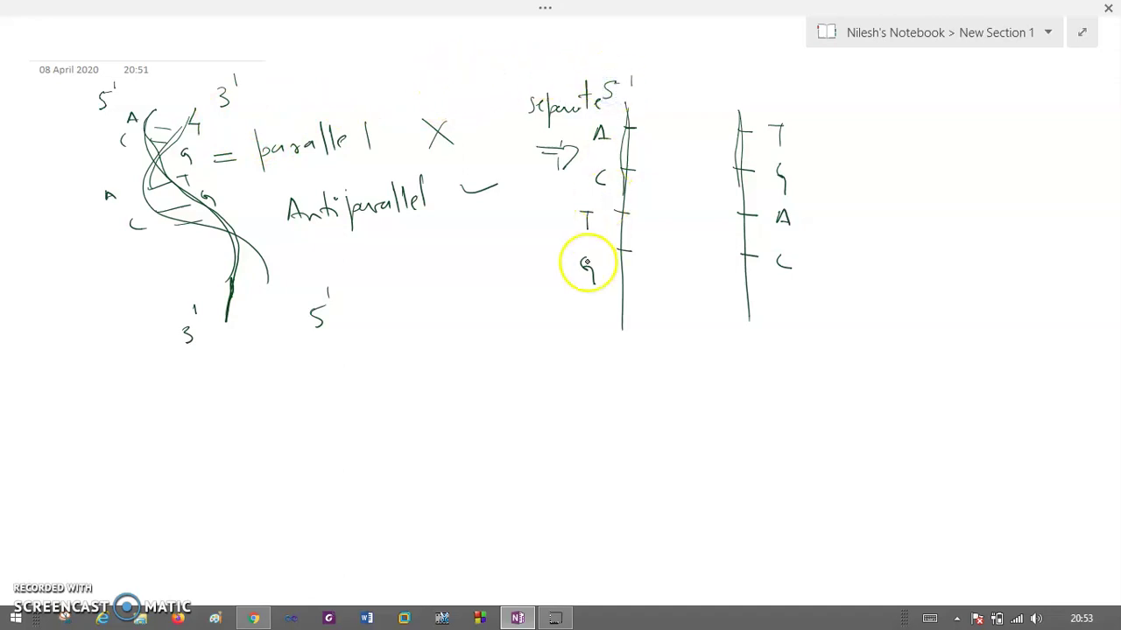
mouse_move(586, 330)
mouse_down()
mouse_move(586, 347)
mouse_move(606, 324)
mouse_up()
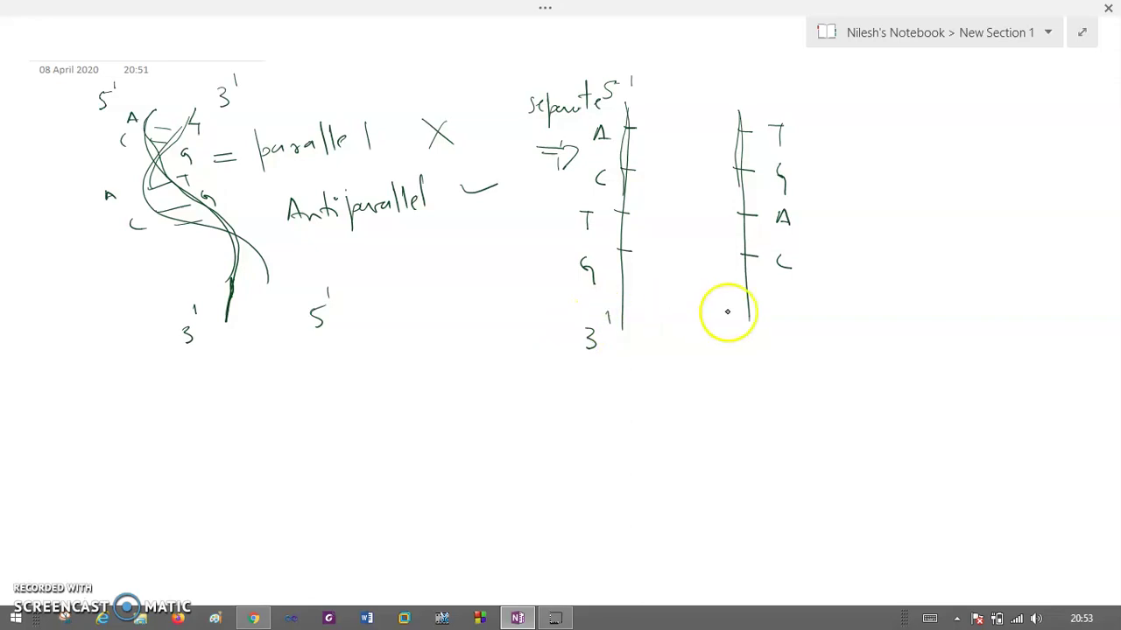
drag(810, 91, 814, 110)
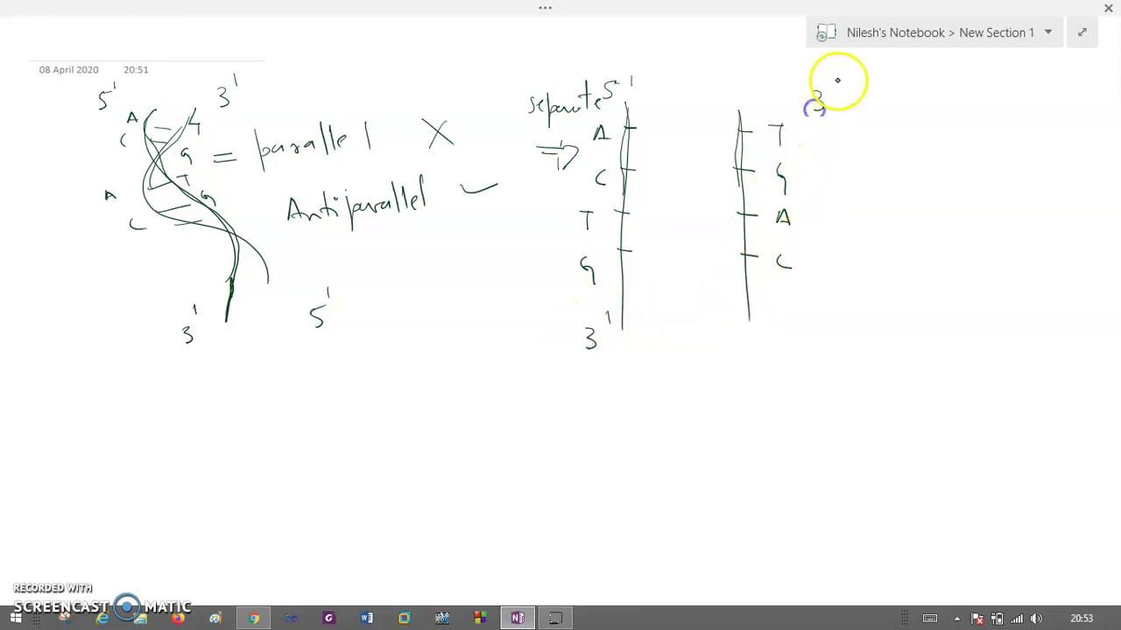
drag(772, 332, 768, 347)
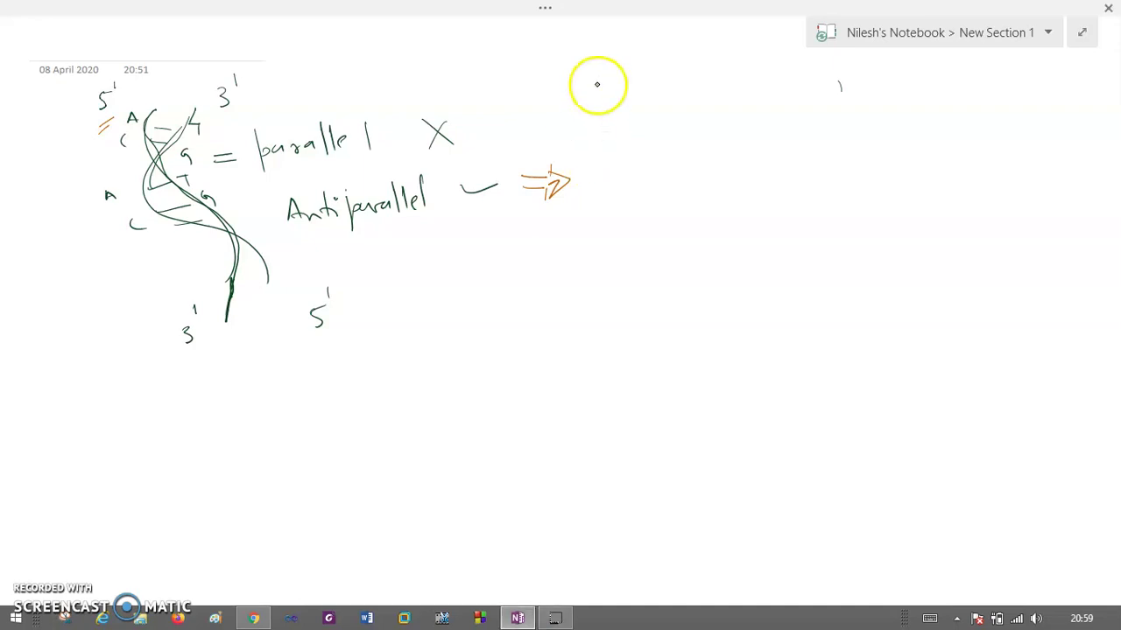
drag(593, 70, 578, 88)
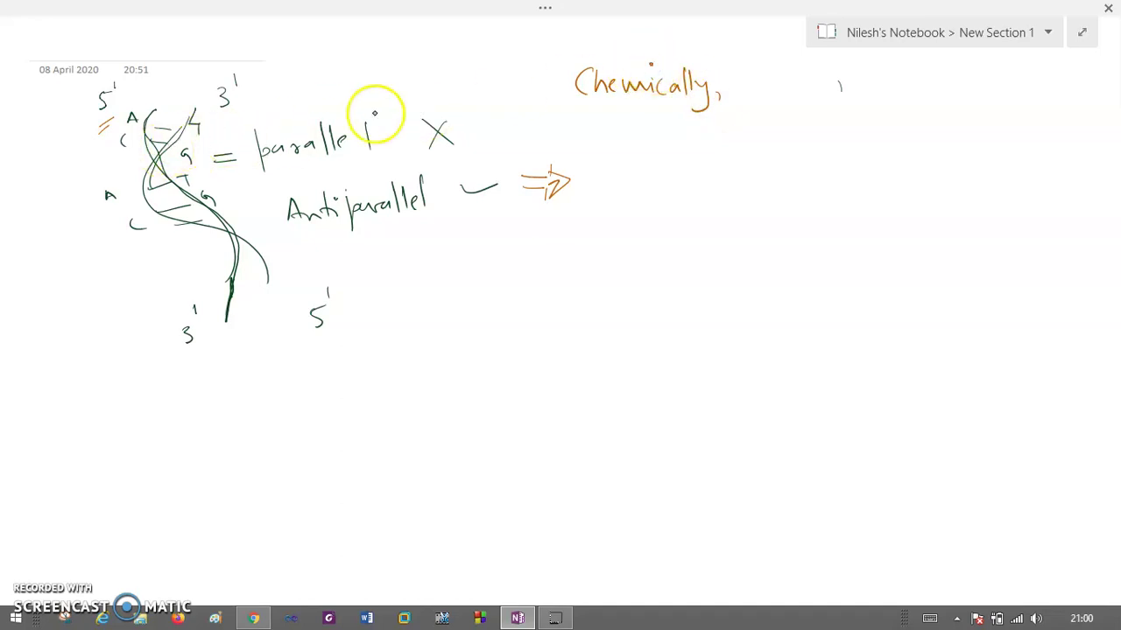
- Draw a circled phosphate P with oxygens, bonded to a C-labelled sugar ring
click(663, 180)
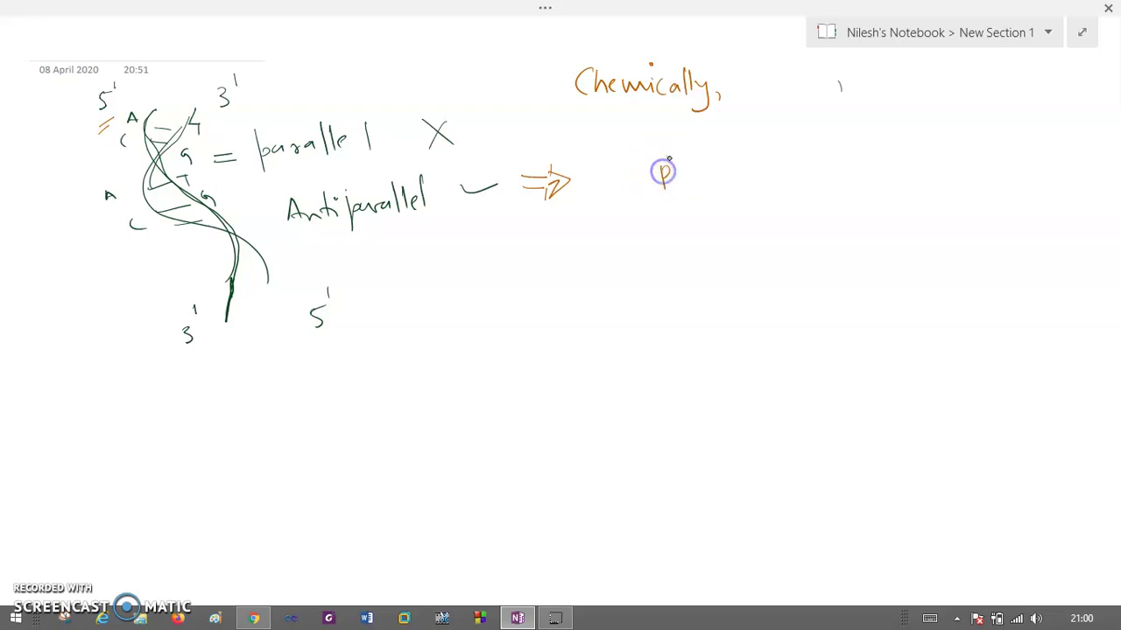
drag(655, 202, 624, 221)
drag(604, 149, 624, 148)
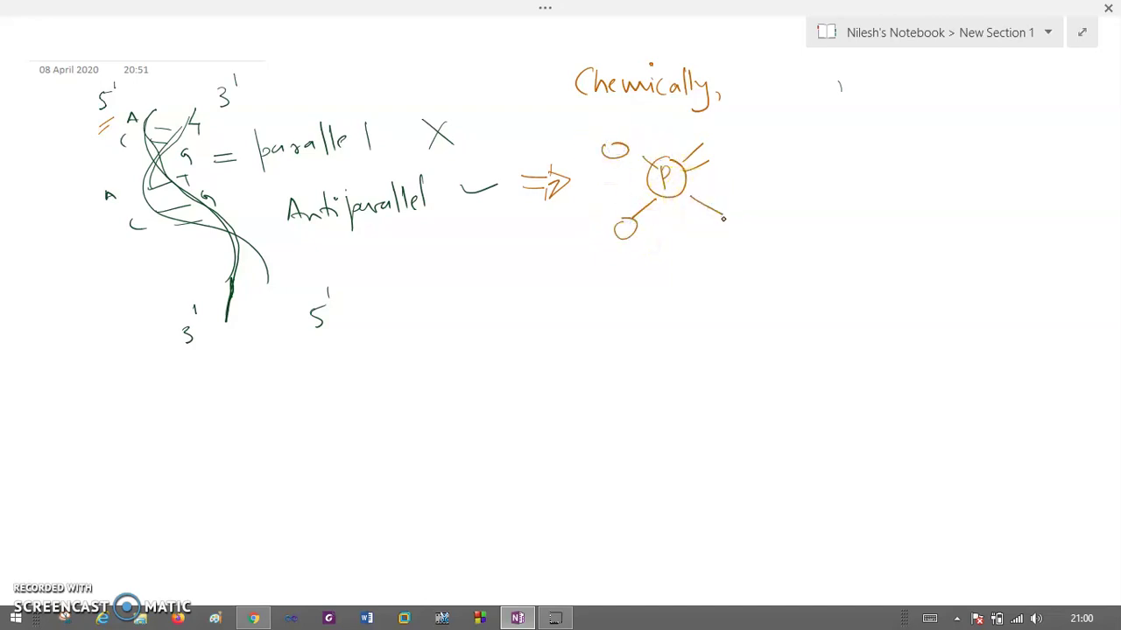
drag(711, 240, 725, 263)
mouse_move(723, 218)
mouse_down()
mouse_move(753, 237)
mouse_move(750, 256)
mouse_up()
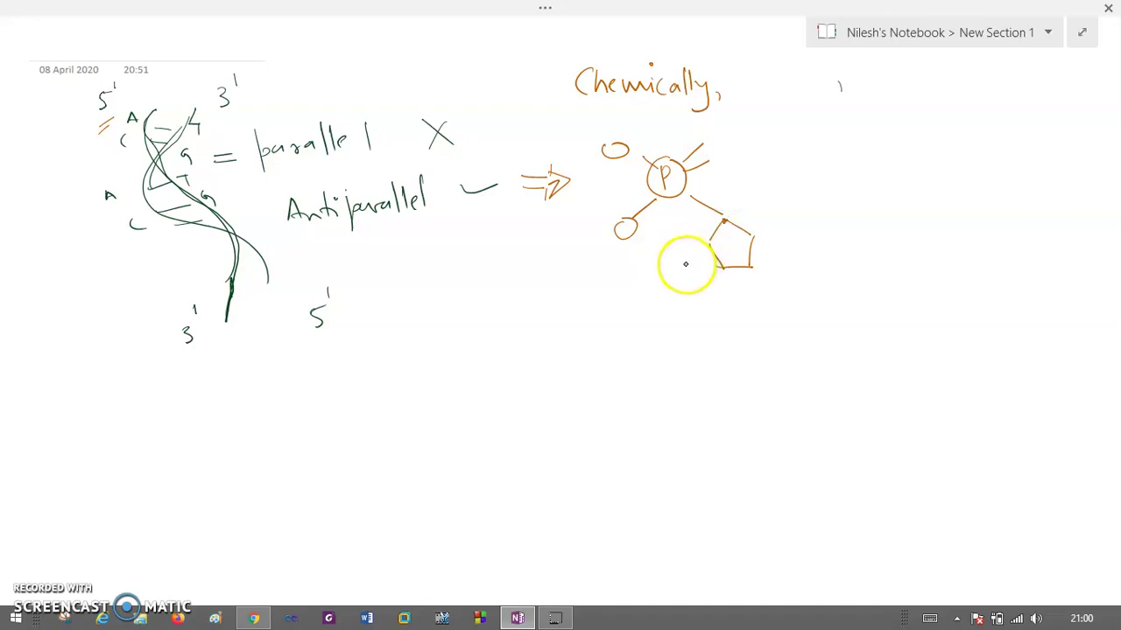
mouse_move(722, 275)
mouse_down()
mouse_move(698, 310)
mouse_move(715, 310)
mouse_move(741, 347)
mouse_move(674, 357)
mouse_move(649, 323)
mouse_up()
- Add the lower phosphate with double-bonded oxygen and a dotted chain ending in OH
drag(677, 368, 673, 375)
drag(739, 356, 738, 362)
click(696, 380)
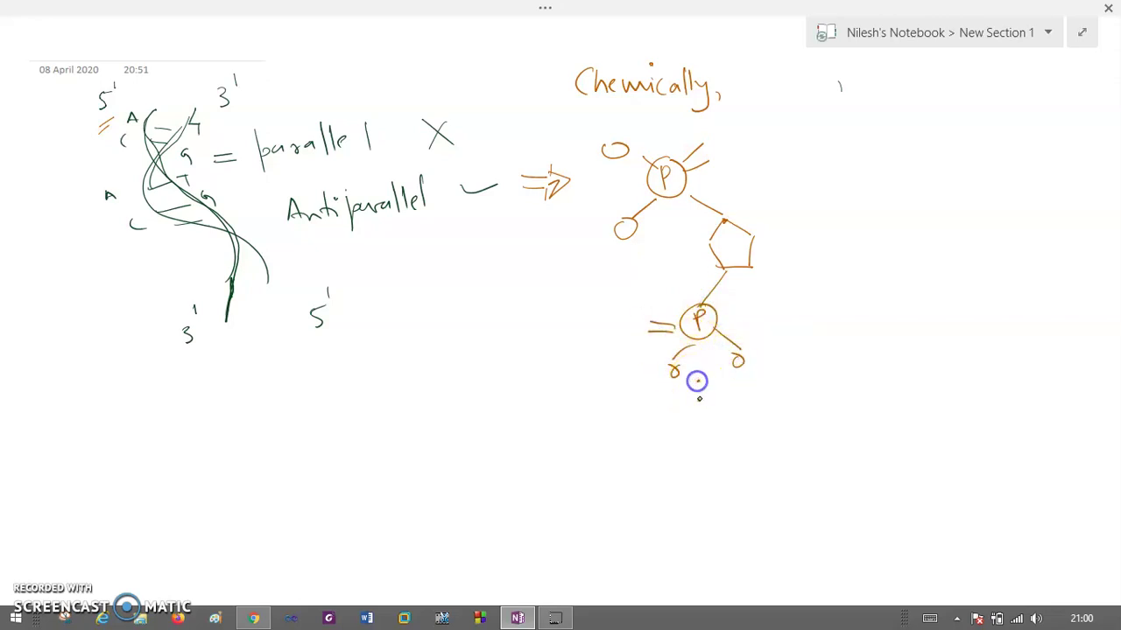
drag(663, 183, 673, 186)
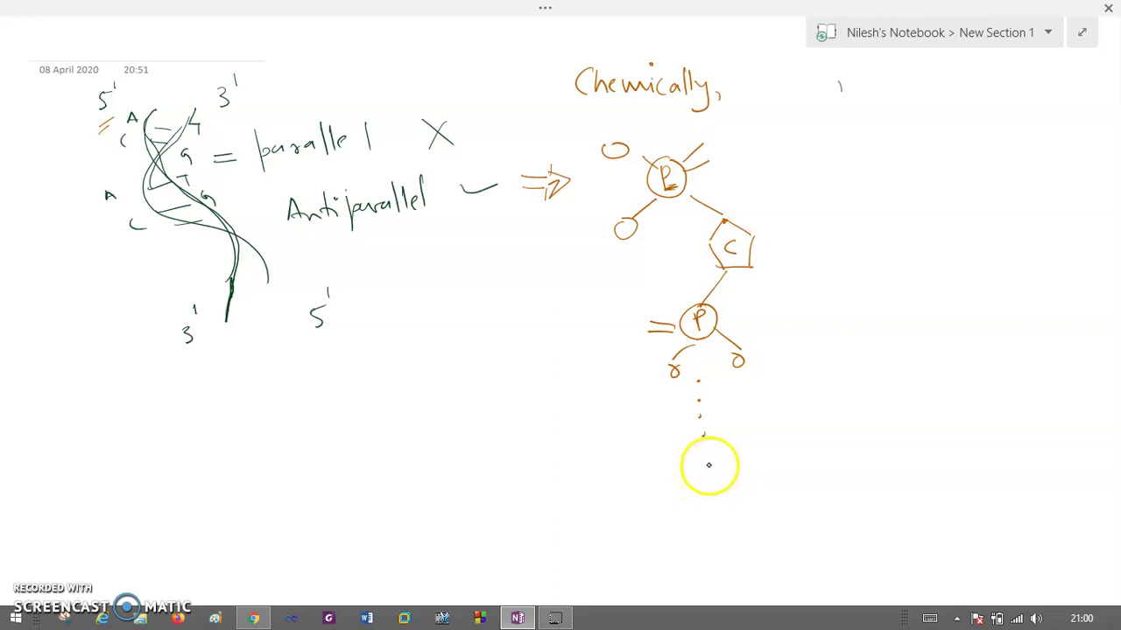
drag(713, 462, 709, 475)
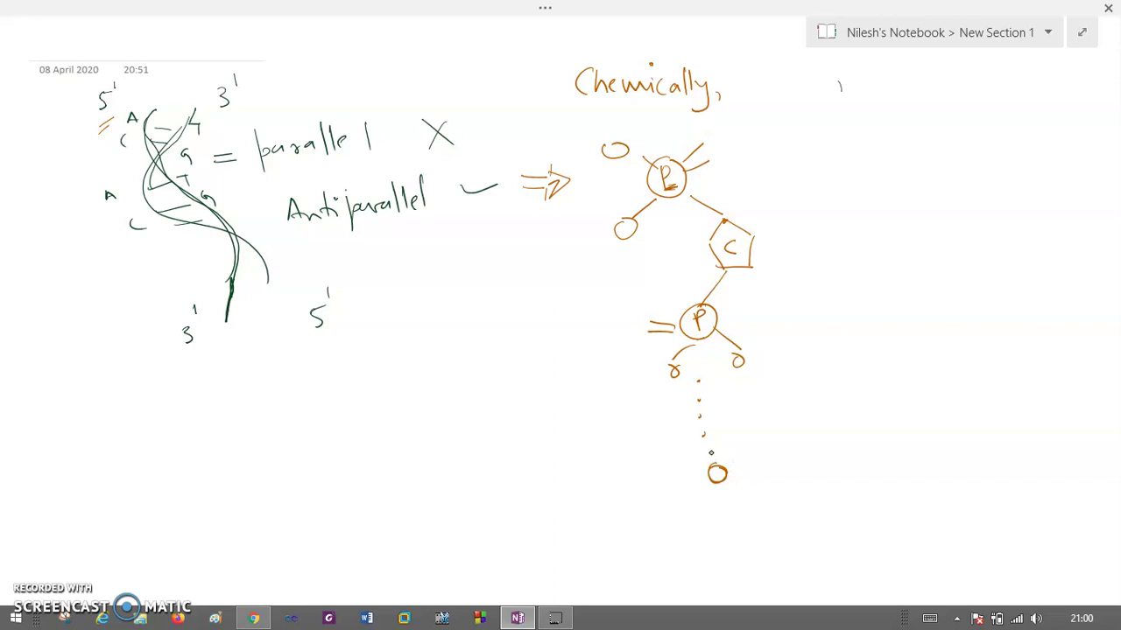
drag(728, 462, 741, 480)
click(714, 443)
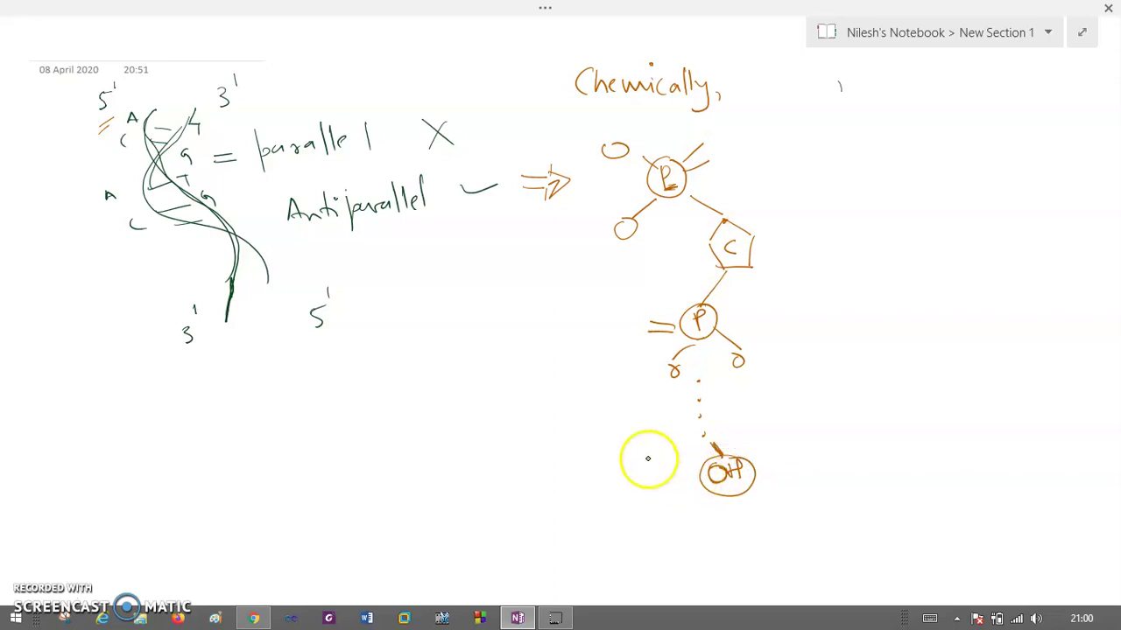
- Label the strand 5' at top and 3' at bottom, undoing a stray stroke
drag(529, 110, 533, 129)
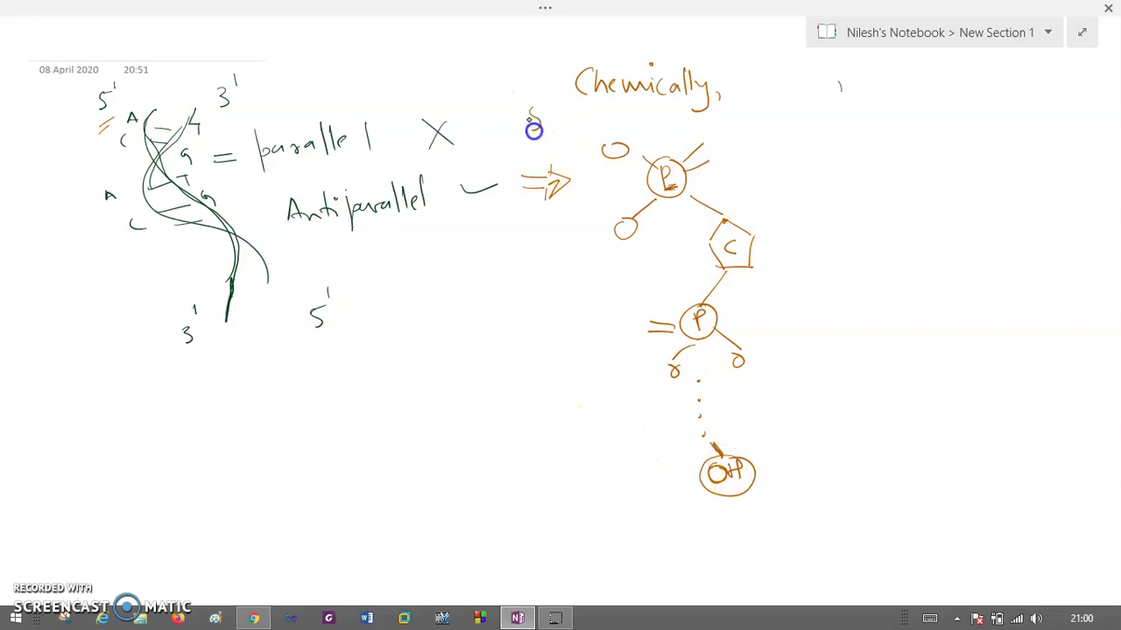
drag(546, 82, 551, 128)
drag(529, 139, 561, 138)
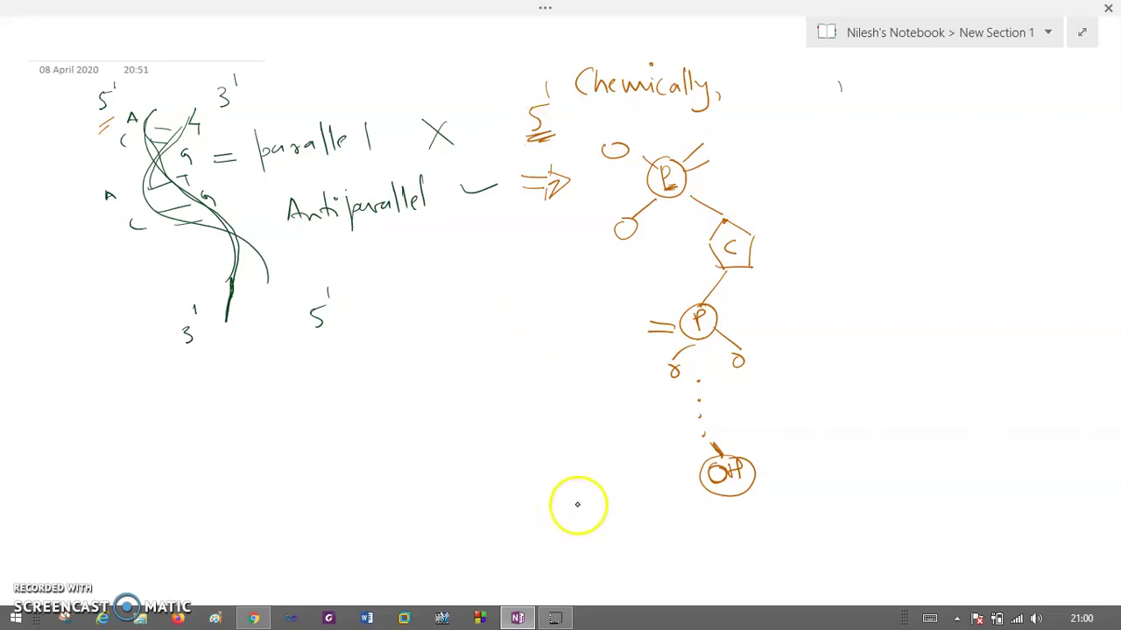
drag(615, 491, 624, 507)
drag(635, 468, 600, 509)
key(ctrl+z)
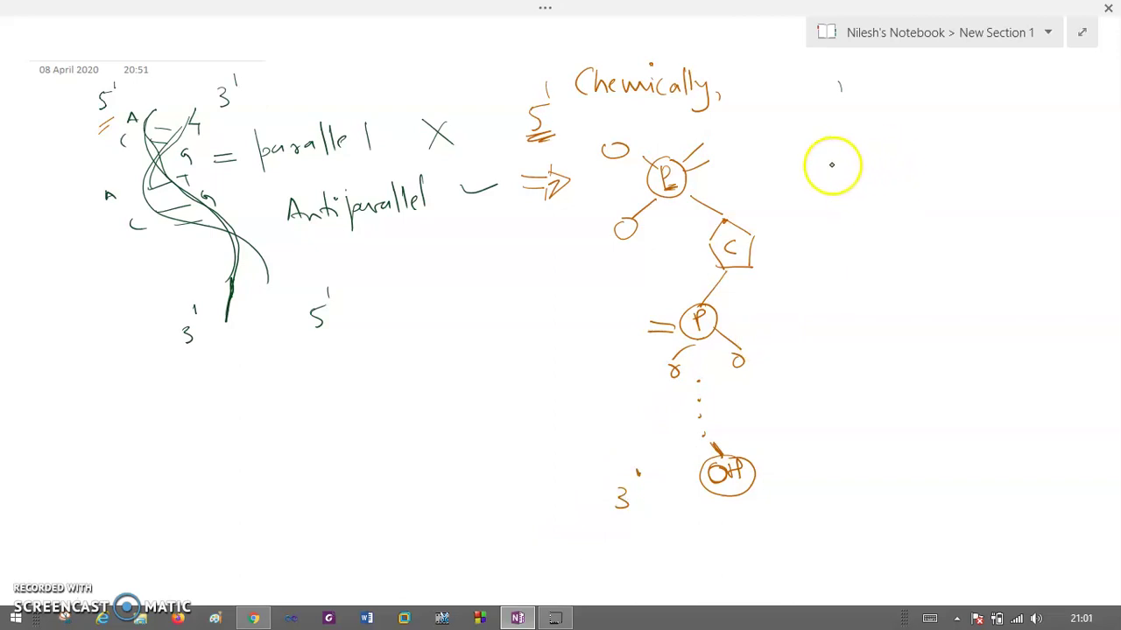
- Draw four rungs right of the strand lettered A–T, C–G, A–T, C–G, trailing dots
drag(755, 181, 882, 181)
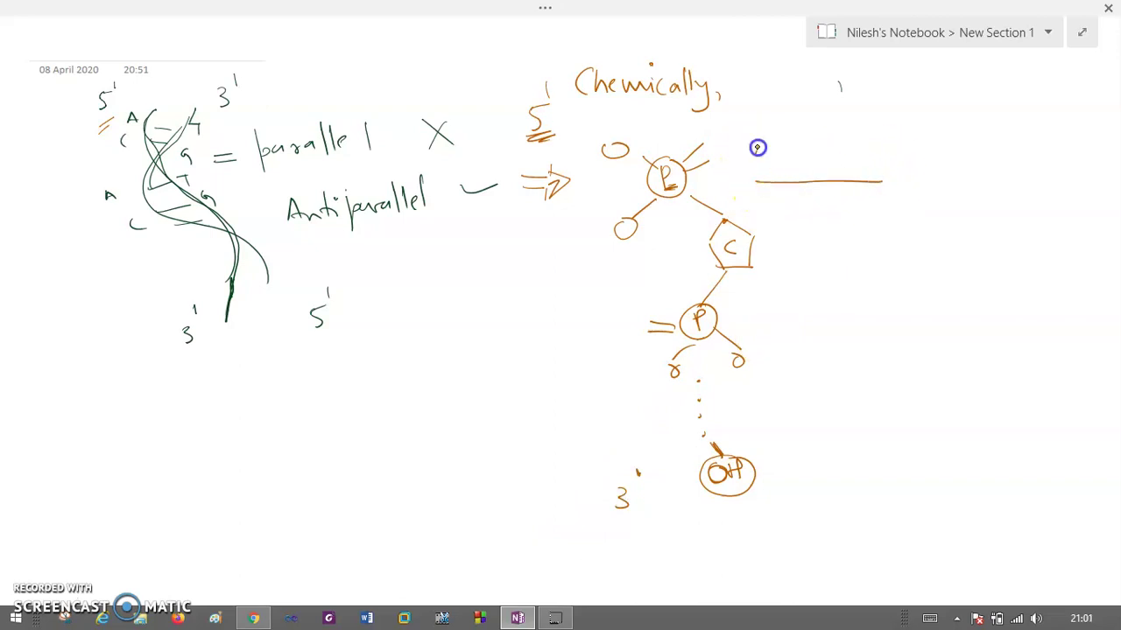
click(869, 142)
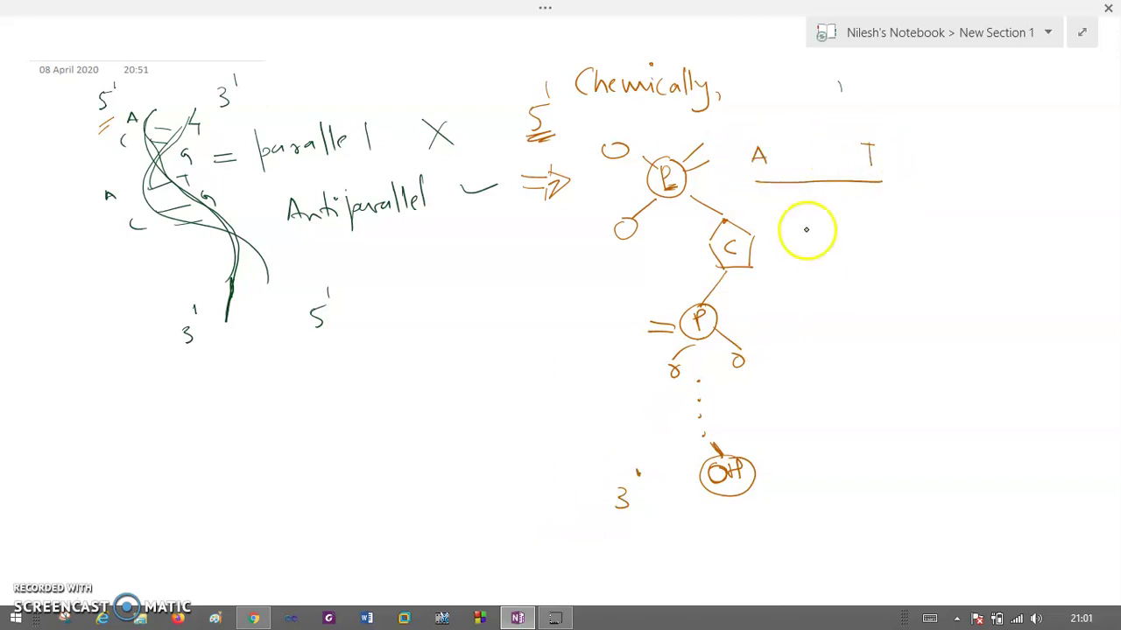
drag(773, 246, 869, 246)
drag(776, 214, 789, 230)
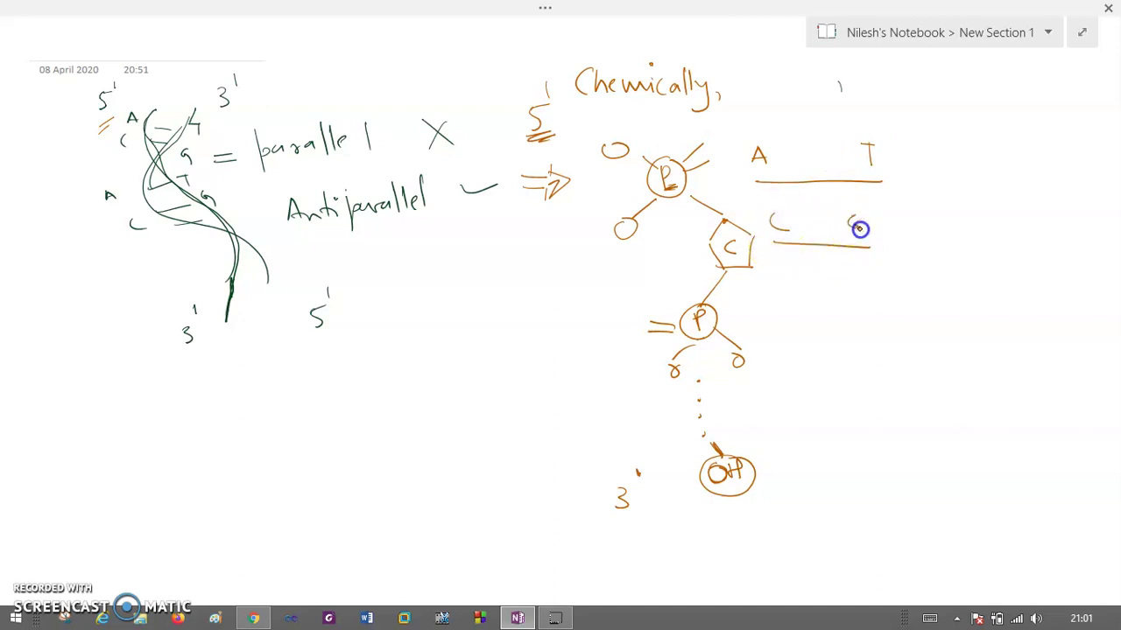
mouse_move(781, 290)
mouse_down()
mouse_move(876, 290)
mouse_move(800, 279)
mouse_up()
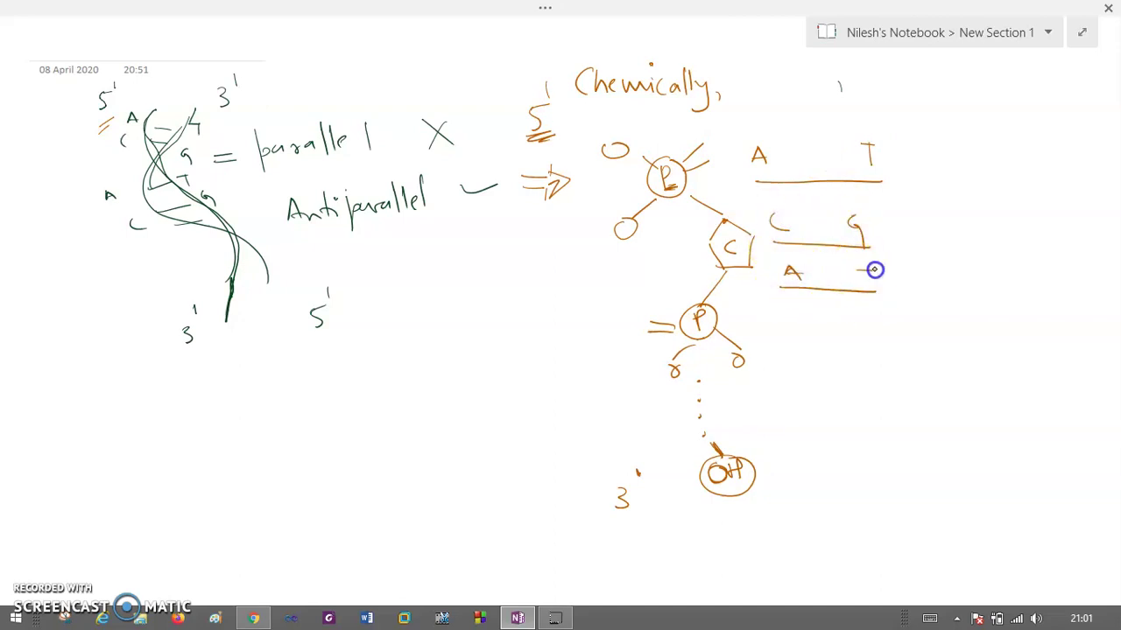
drag(773, 349, 868, 353)
drag(787, 330, 794, 339)
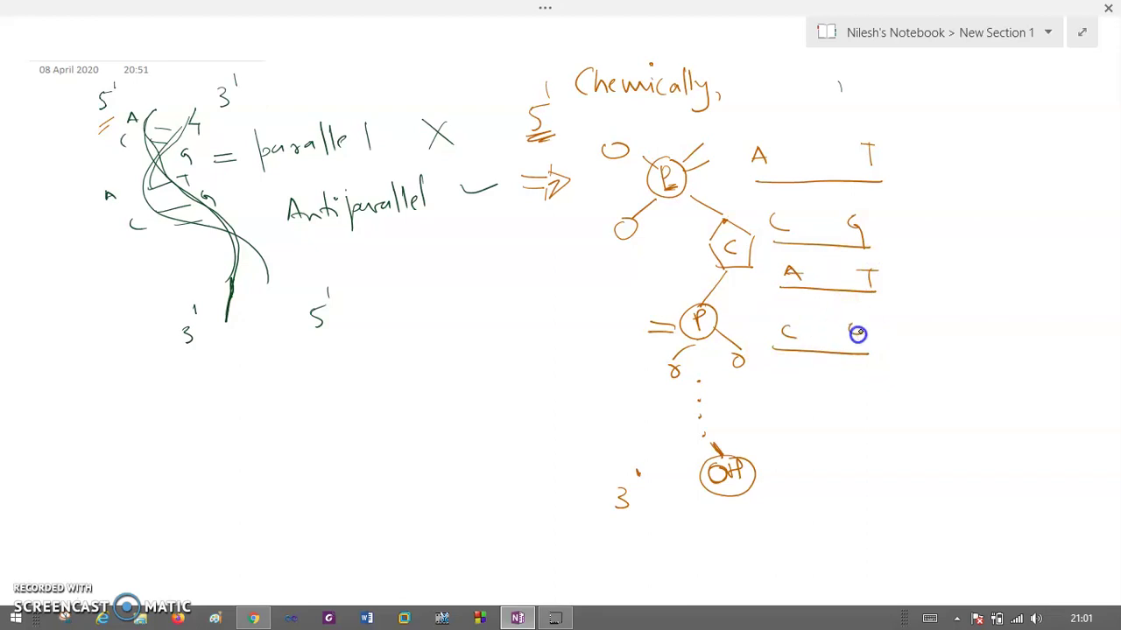
drag(867, 349, 868, 354)
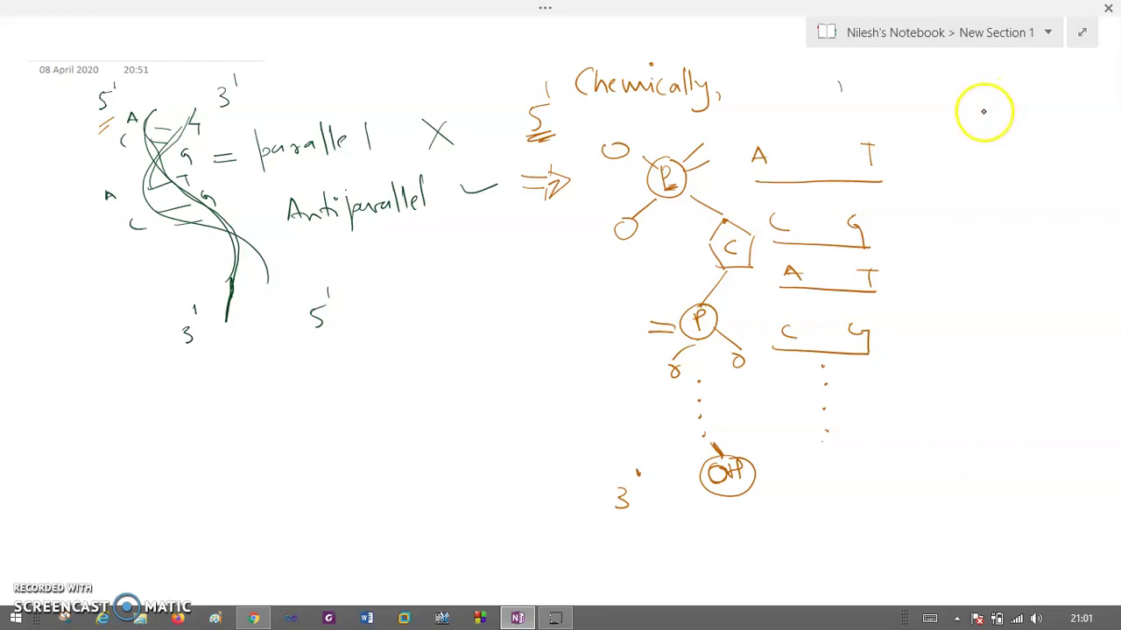
- Draw the right strand from a 3' OH sugar through circled phosphates and a sugar to 5'
mouse_move(1040, 91)
mouse_down()
mouse_move(1050, 95)
mouse_move(1042, 104)
mouse_move(1067, 83)
mouse_up()
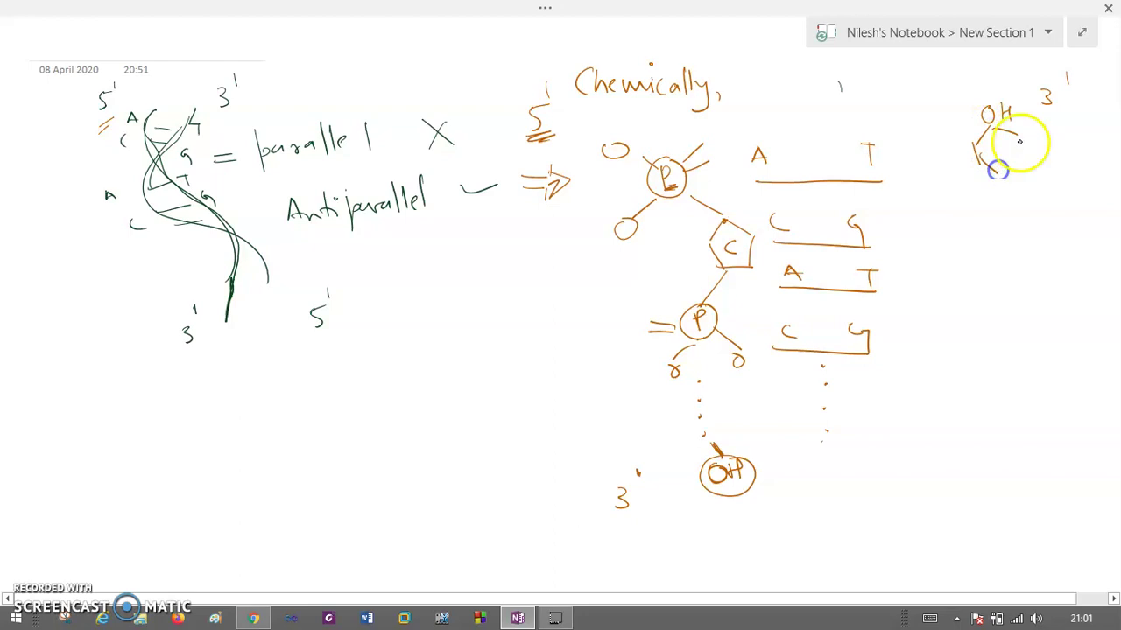
mouse_move(1001, 175)
mouse_down()
mouse_move(1010, 207)
mouse_move(998, 237)
mouse_move(1017, 212)
mouse_move(1068, 224)
mouse_up()
mouse_move(998, 248)
mouse_down()
mouse_move(968, 265)
mouse_move(1018, 307)
mouse_move(1038, 347)
mouse_move(998, 353)
mouse_move(1042, 312)
mouse_up()
mouse_move(1000, 357)
mouse_down()
mouse_move(976, 383)
mouse_move(983, 400)
mouse_move(988, 388)
mouse_move(998, 394)
mouse_move(991, 454)
mouse_up()
drag(1007, 409, 1048, 433)
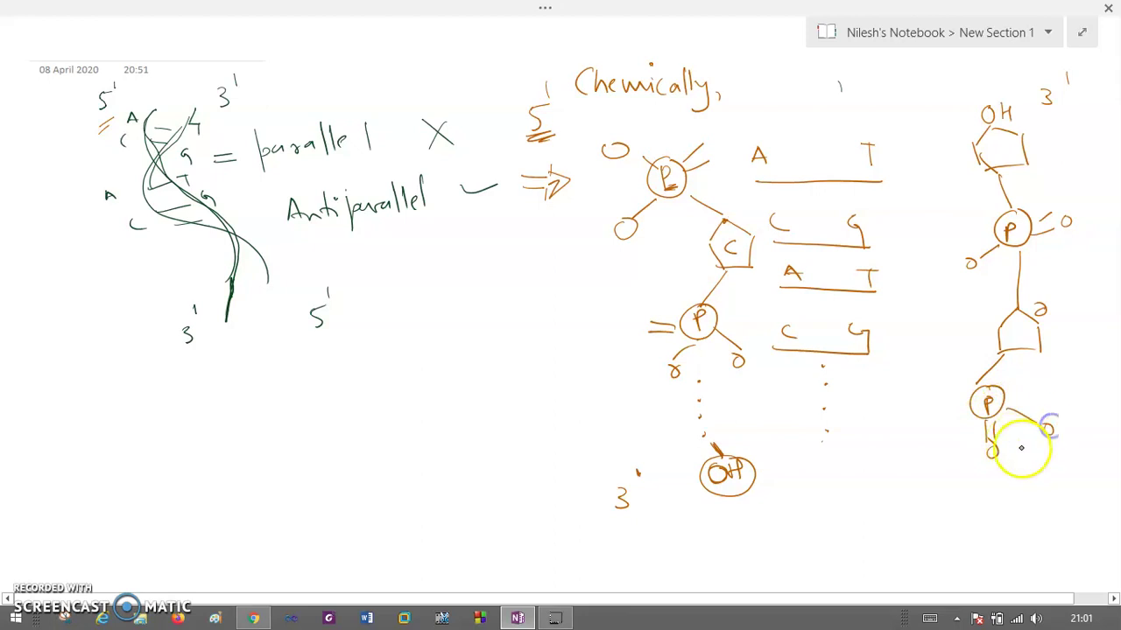
drag(1040, 484, 1042, 506)
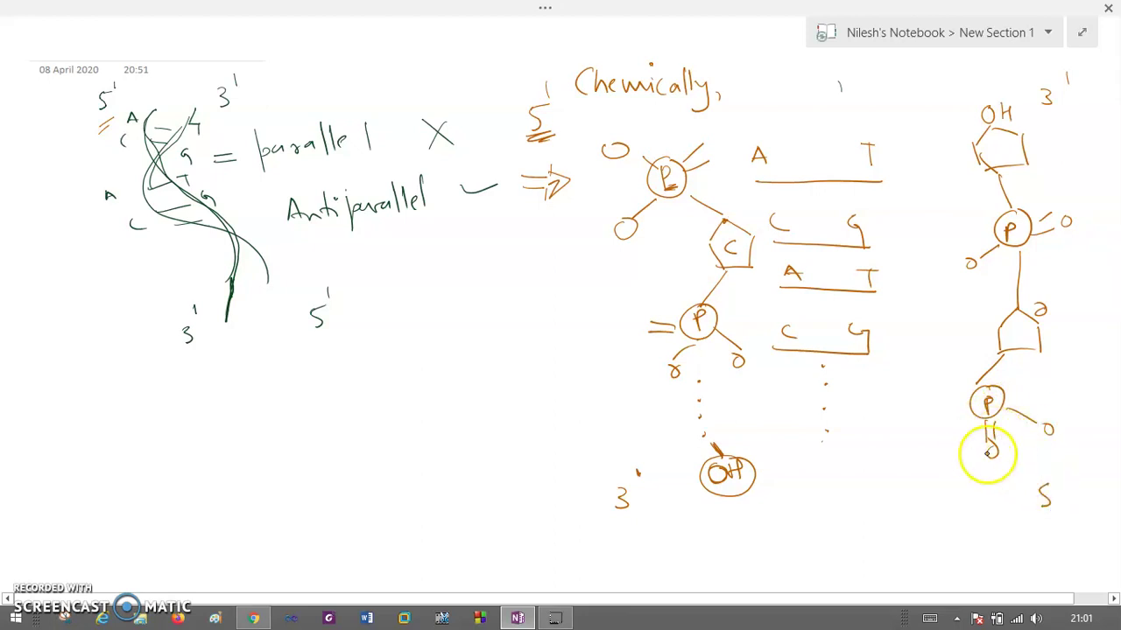
drag(1060, 464, 1057, 477)
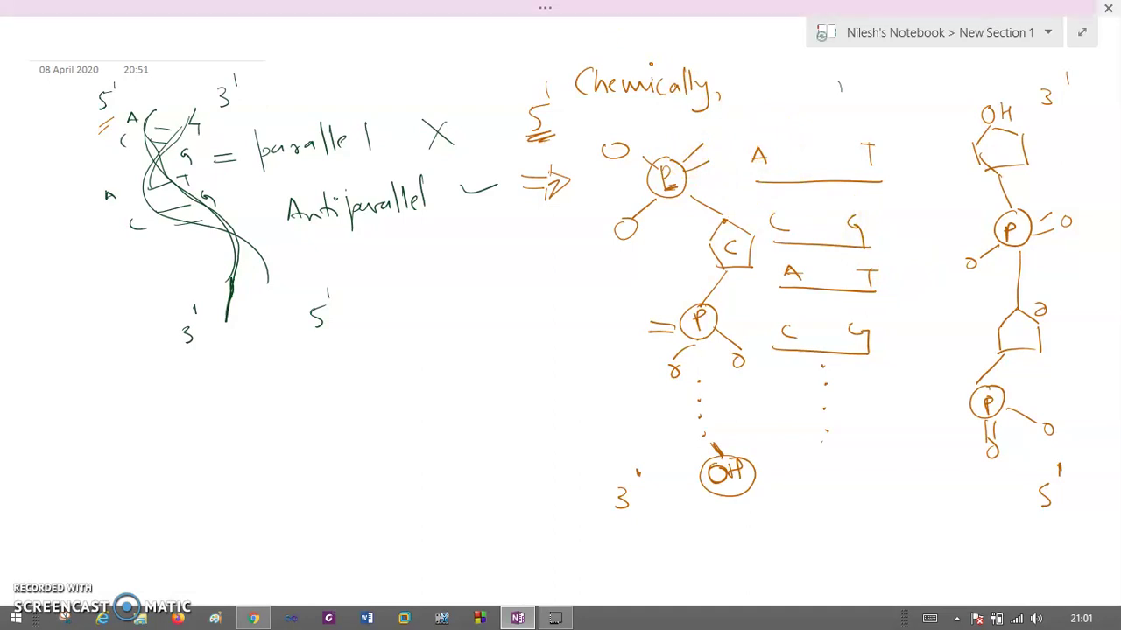
- Trace the middle strand's backbone in purple and the right strand's backbone in dark green
click(658, 8)
click(344, 87)
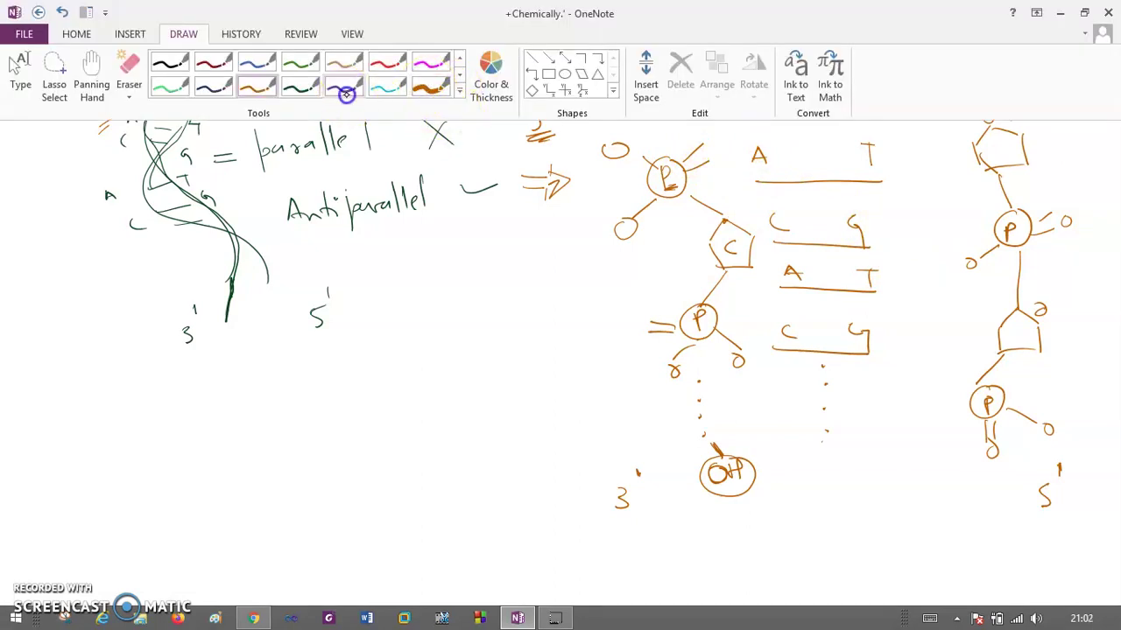
mouse_move(648, 112)
mouse_down()
mouse_move(733, 342)
mouse_move(703, 479)
mouse_up()
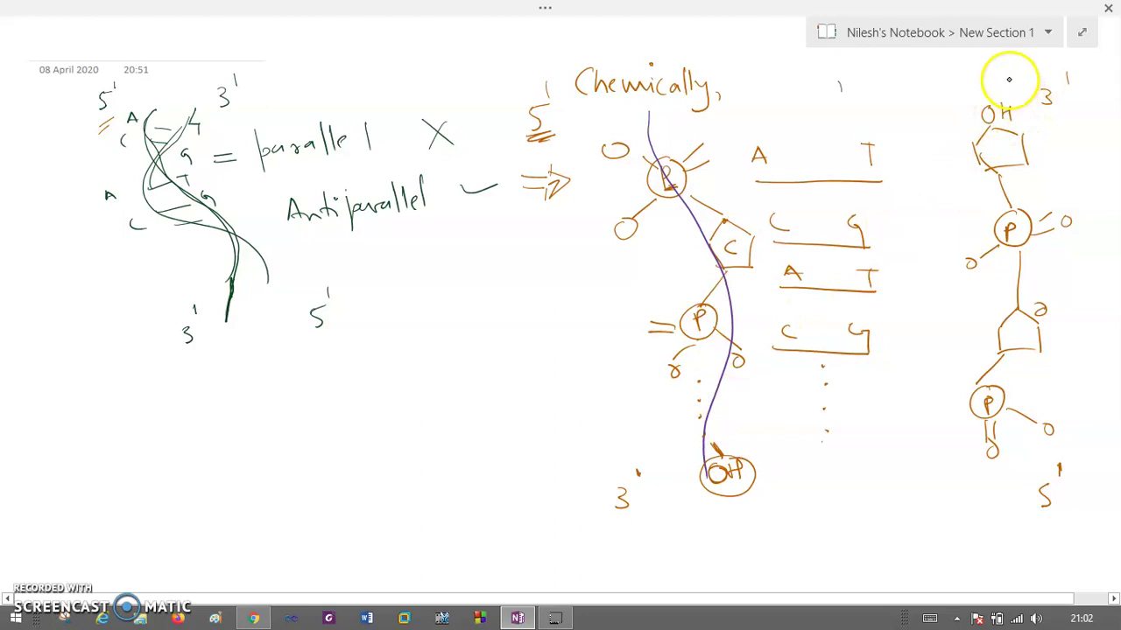
click(632, 12)
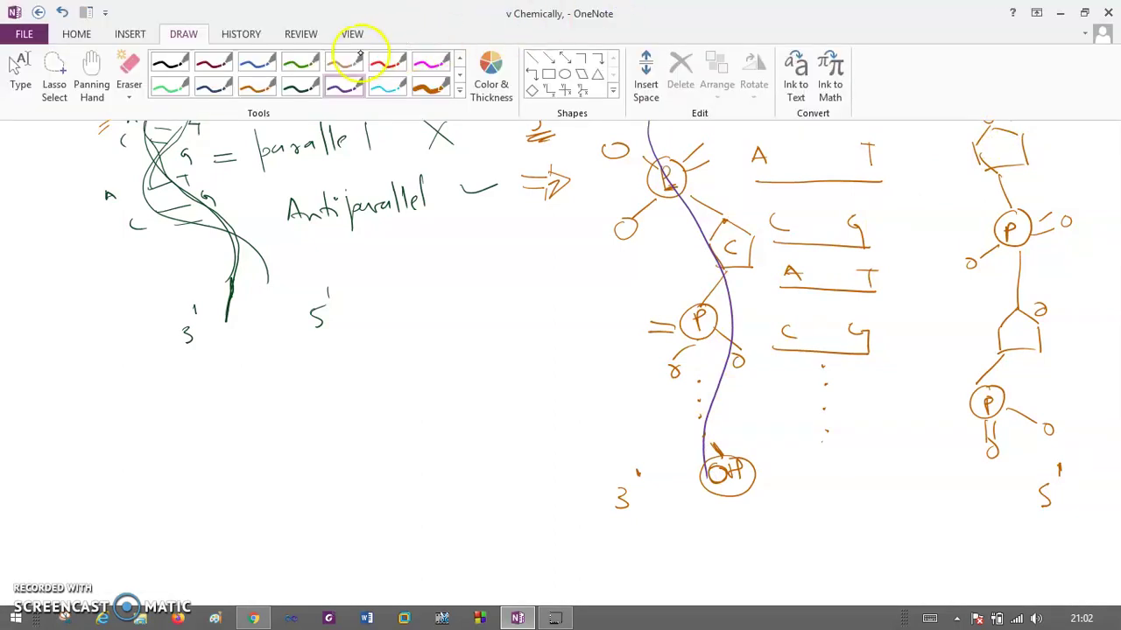
click(289, 87)
mouse_move(999, 96)
mouse_down()
mouse_move(1007, 260)
mouse_move(976, 429)
mouse_move(945, 467)
mouse_up()
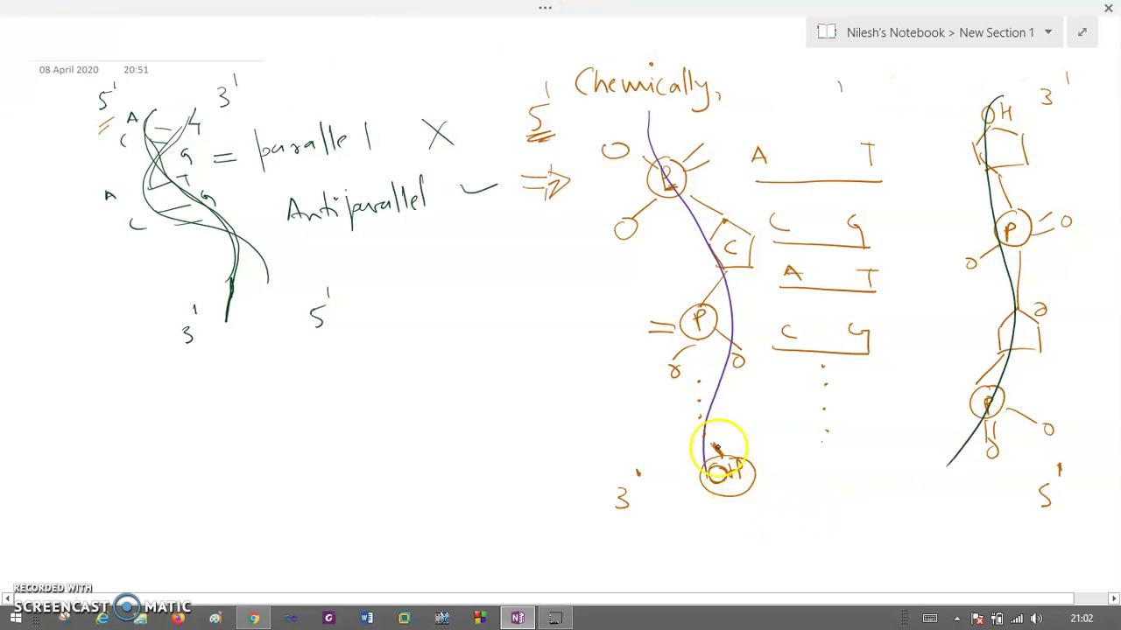
- Strike through the middle strand's phosphates, C sugar and OH end with short green strokes
drag(667, 169, 662, 175)
drag(705, 249, 742, 242)
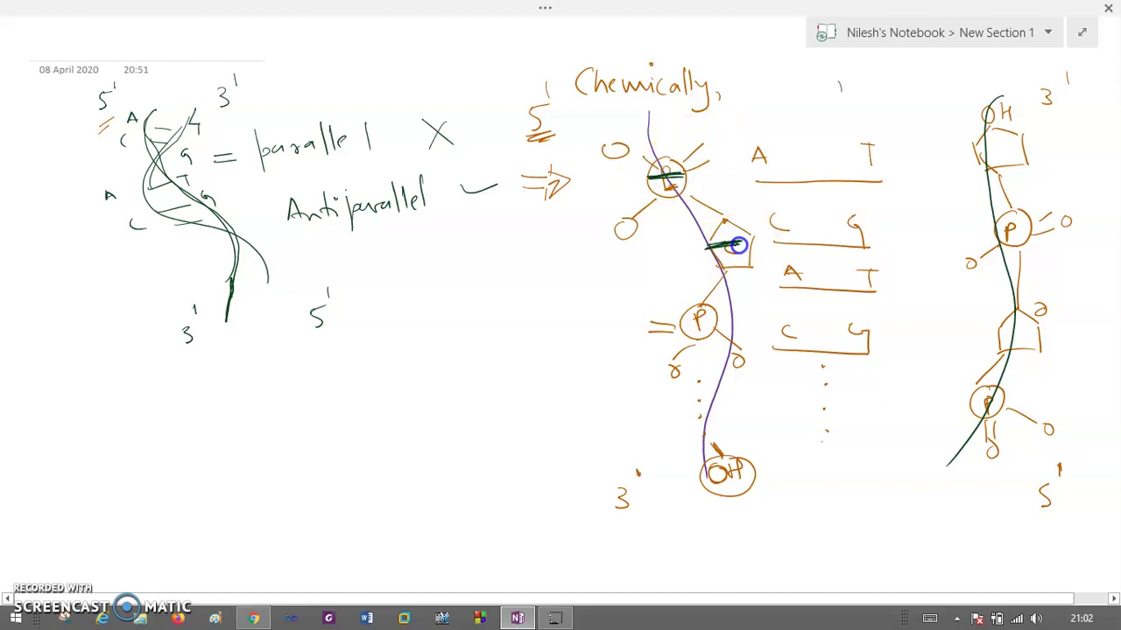
click(687, 346)
drag(679, 332, 722, 337)
drag(707, 469, 739, 468)
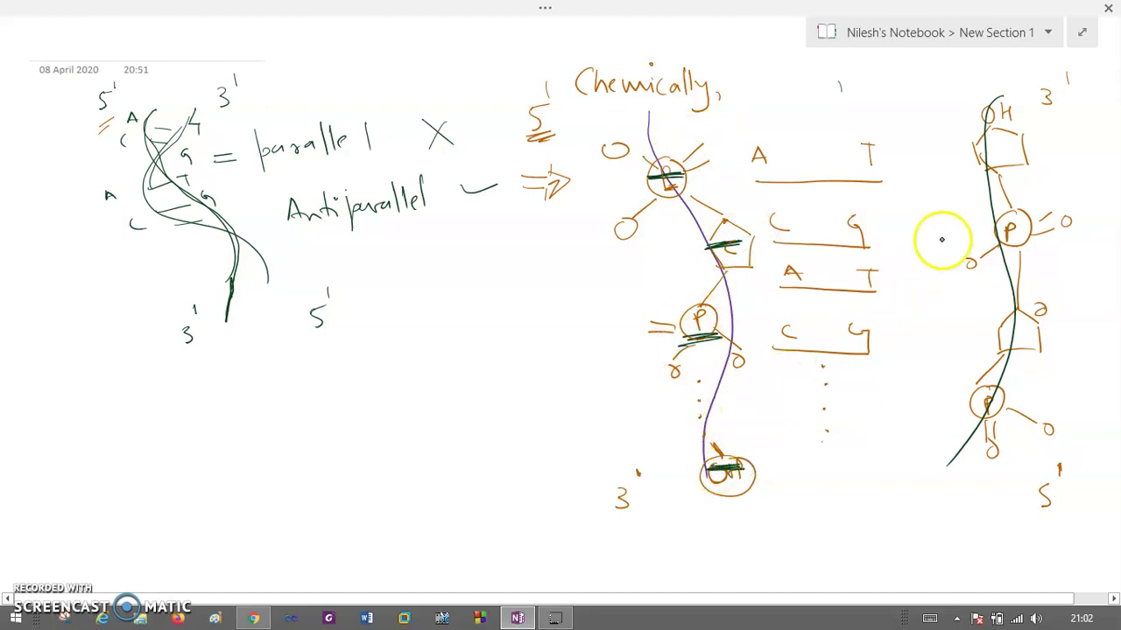
- Mark the right strand's OH, phosphates and sugar with green dashes, and circle the 5′ beside Chemically
drag(973, 129, 1015, 130)
drag(985, 230, 1026, 226)
drag(982, 320, 1015, 322)
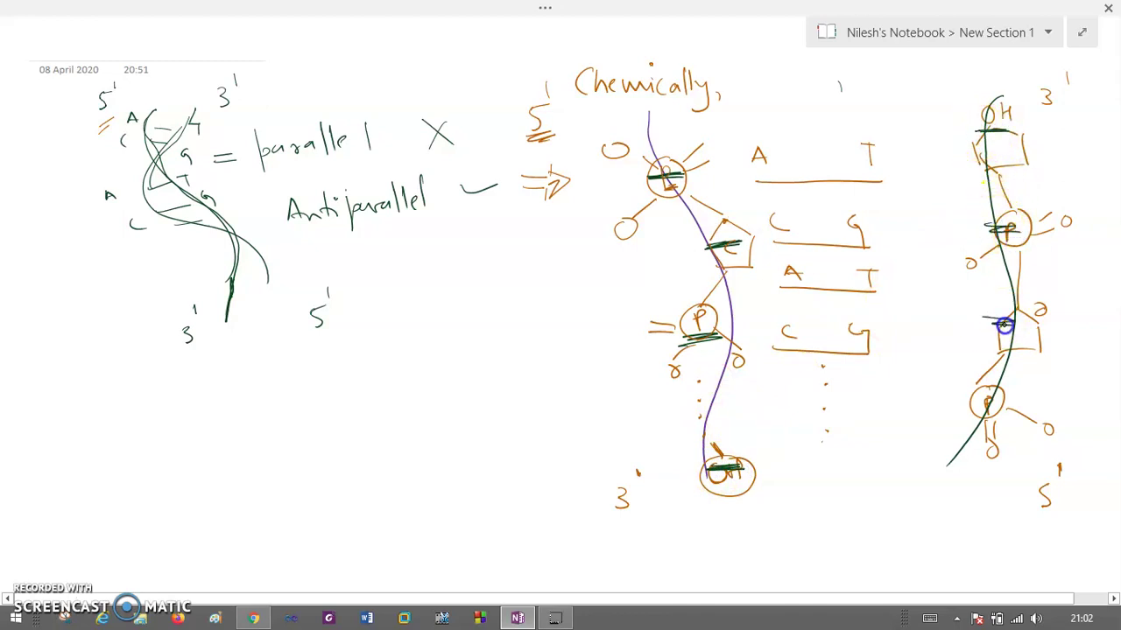
drag(930, 420, 958, 423)
drag(543, 81, 569, 98)
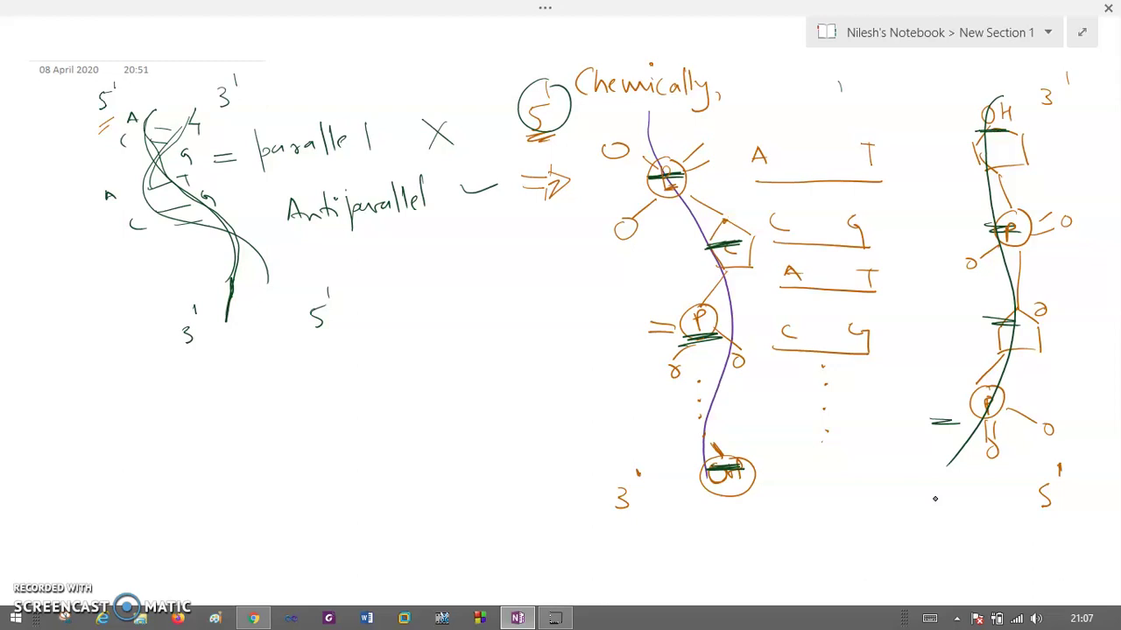
- On a new page, handwrite 'Nucleic Acid Amplification (PCR)' with PCR spelled out as Polymerase Chain Reaction
key(ctrl+n)
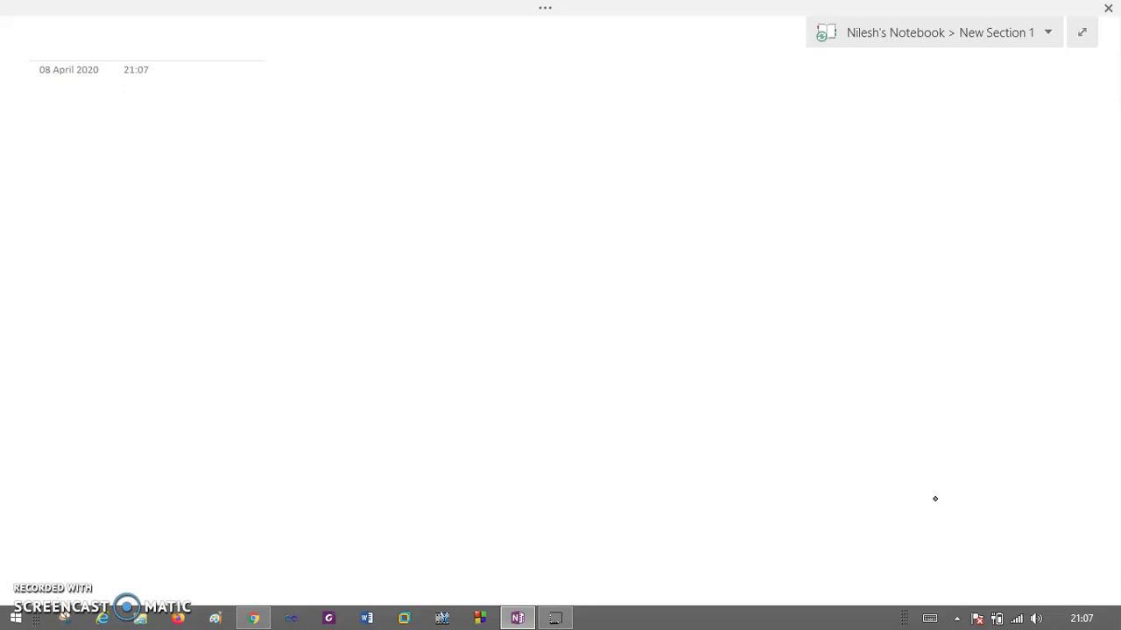
mouse_move(178, 123)
mouse_down()
mouse_move(180, 163)
mouse_move(243, 143)
mouse_move(443, 140)
mouse_move(525, 116)
mouse_move(580, 152)
mouse_move(620, 130)
mouse_move(703, 141)
mouse_move(724, 118)
mouse_move(779, 148)
mouse_move(843, 148)
mouse_move(852, 113)
mouse_move(925, 132)
mouse_move(833, 158)
mouse_move(866, 158)
mouse_move(867, 187)
mouse_move(878, 177)
mouse_up()
drag(654, 177, 715, 233)
drag(779, 208, 867, 220)
mouse_move(733, 239)
mouse_down()
mouse_move(723, 263)
mouse_move(853, 253)
mouse_up()
mouse_move(792, 285)
mouse_down()
mouse_move(796, 300)
mouse_move(861, 308)
mouse_move(935, 296)
mouse_move(988, 308)
mouse_up()
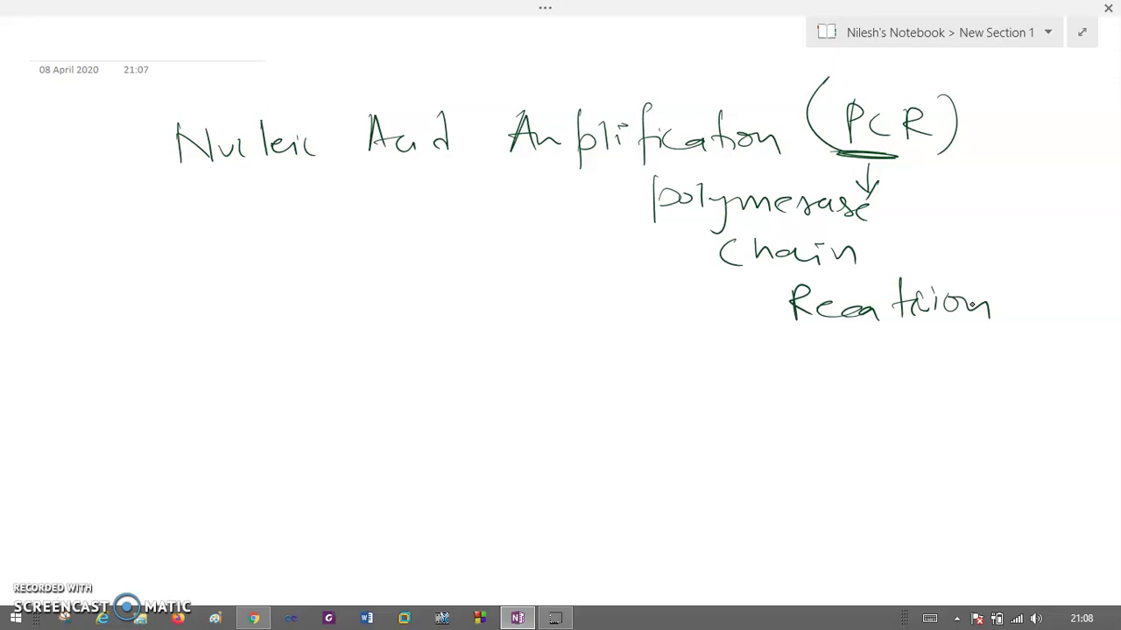
- Dot the i's in 'Nucleic Acid' and double-underline it
click(289, 116)
click(417, 118)
drag(186, 177, 432, 177)
drag(137, 188, 387, 187)
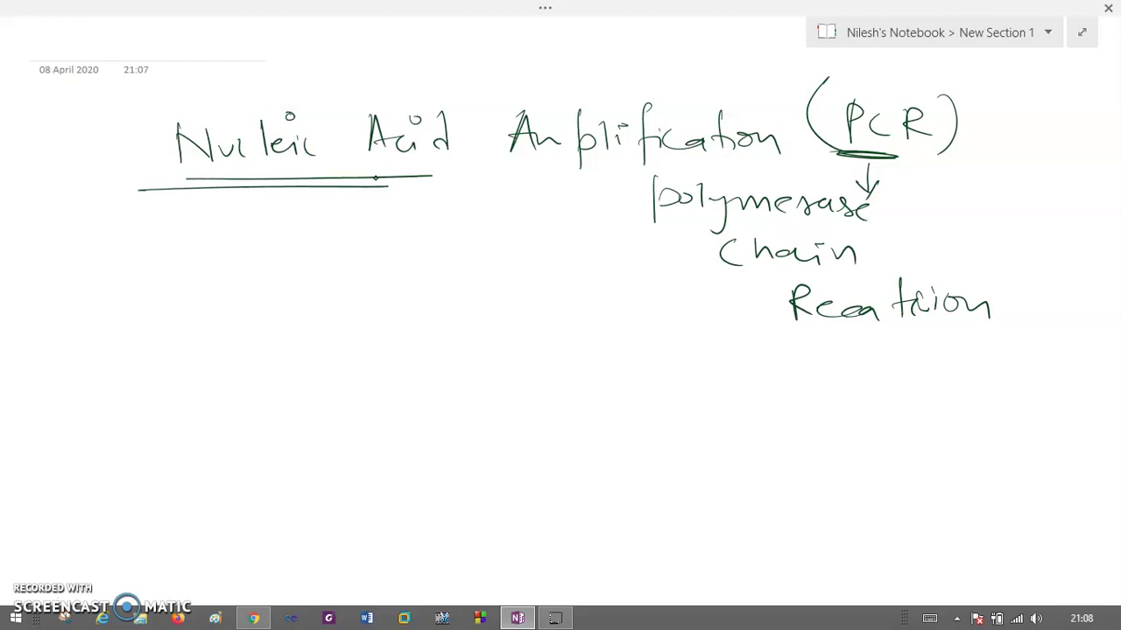
- Handwrite '(thermocycler)' below the heading and start a new blank page
mouse_move(152, 268)
mouse_down()
mouse_move(175, 312)
mouse_move(277, 303)
mouse_move(251, 283)
mouse_move(327, 303)
mouse_move(396, 290)
mouse_move(411, 321)
mouse_move(121, 307)
mouse_move(157, 319)
mouse_up()
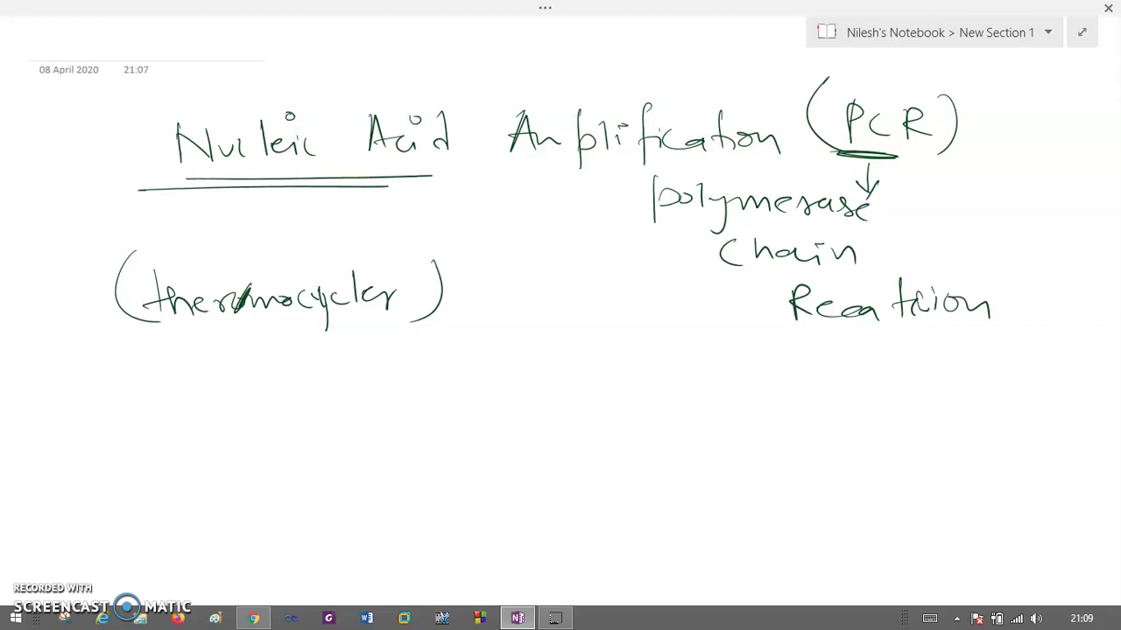
key(ctrl+n)
- Write the dashed note 'Small unit → microorganism ⇒ put inside "Thermocycler"'
mouse_move(131, 159)
mouse_down()
mouse_move(163, 190)
mouse_move(290, 175)
mouse_move(303, 153)
mouse_move(400, 180)
mouse_move(548, 172)
mouse_move(561, 201)
mouse_move(608, 179)
mouse_move(753, 176)
mouse_up()
click(623, 151)
mouse_move(788, 140)
mouse_down()
mouse_move(815, 175)
mouse_move(916, 184)
mouse_move(963, 155)
mouse_move(998, 174)
mouse_up()
click(941, 150)
drag(160, 223, 202, 221)
mouse_move(182, 224)
mouse_down()
mouse_move(183, 253)
mouse_move(353, 245)
mouse_move(383, 225)
mouse_move(415, 254)
mouse_up()
click(453, 222)
drag(139, 218, 149, 227)
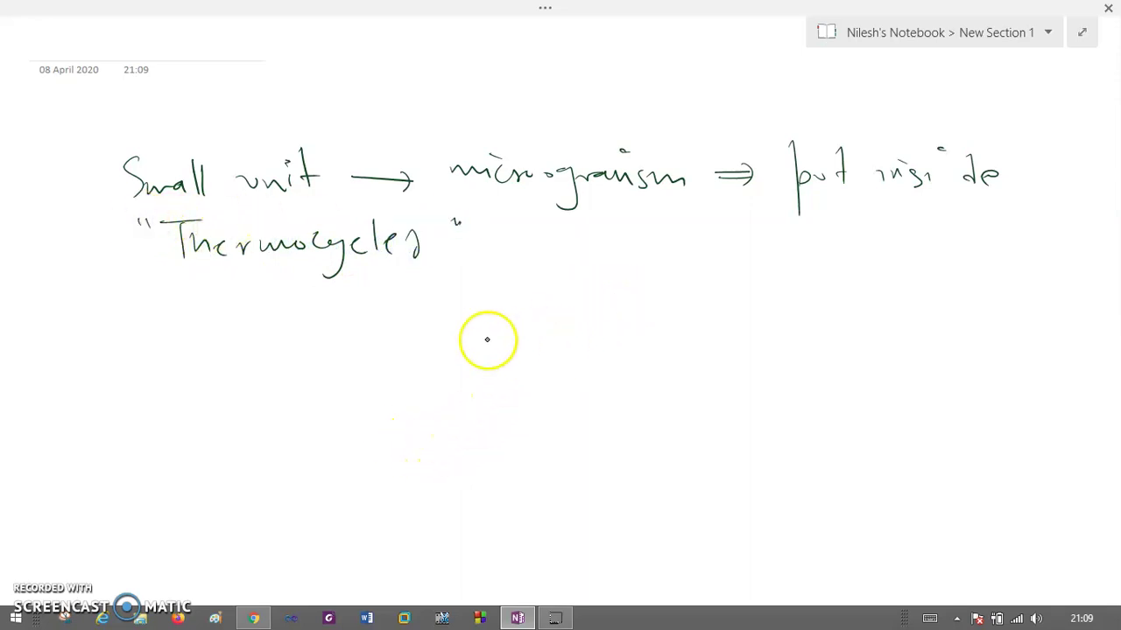
drag(98, 182, 75, 182)
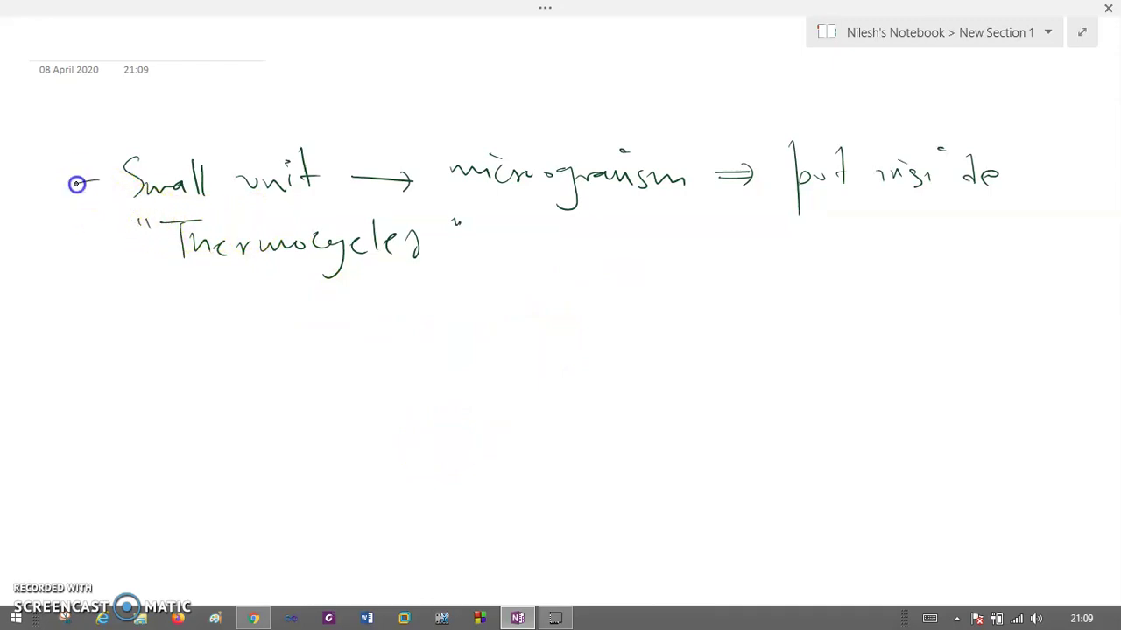
- Begin a second dashed note: 'separate double stranded DNA →'
drag(83, 318, 62, 318)
mouse_move(184, 320)
mouse_down()
mouse_move(172, 347)
mouse_move(201, 345)
mouse_up()
drag(210, 307, 217, 368)
mouse_move(212, 331)
mouse_down()
mouse_move(318, 335)
mouse_move(392, 317)
mouse_move(481, 325)
mouse_move(546, 300)
mouse_move(583, 323)
mouse_move(646, 323)
mouse_move(734, 305)
mouse_move(848, 313)
mouse_move(918, 295)
mouse_move(931, 320)
mouse_move(969, 306)
mouse_move(984, 282)
mouse_move(1012, 302)
mouse_up()
- Complete the note with 'single stranded (10°C – 95°C)' followed by a brace
drag(921, 279, 921, 294)
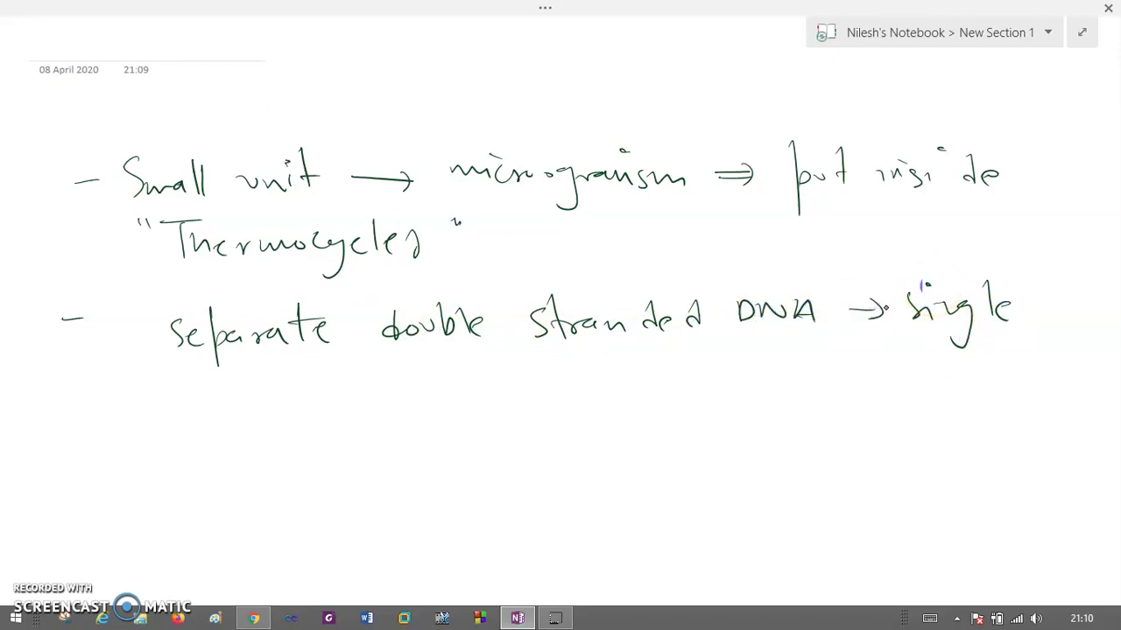
mouse_move(215, 384)
mouse_down()
mouse_move(195, 415)
mouse_move(371, 393)
mouse_up()
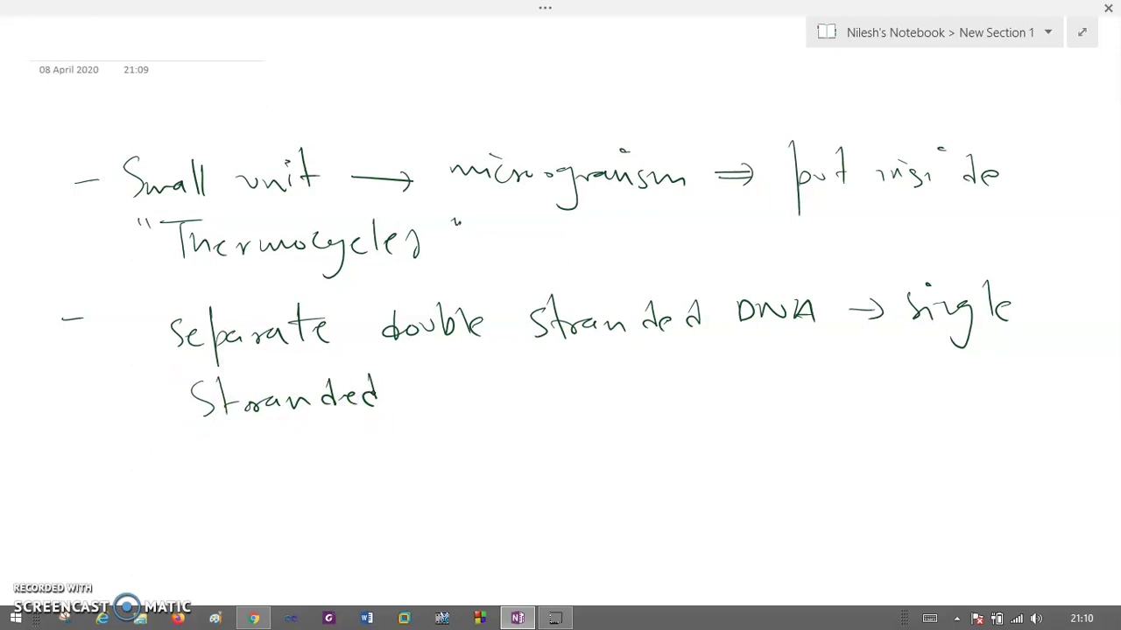
mouse_move(429, 367)
mouse_down()
mouse_move(425, 406)
mouse_move(498, 368)
mouse_move(571, 393)
mouse_move(633, 373)
mouse_move(637, 398)
mouse_up()
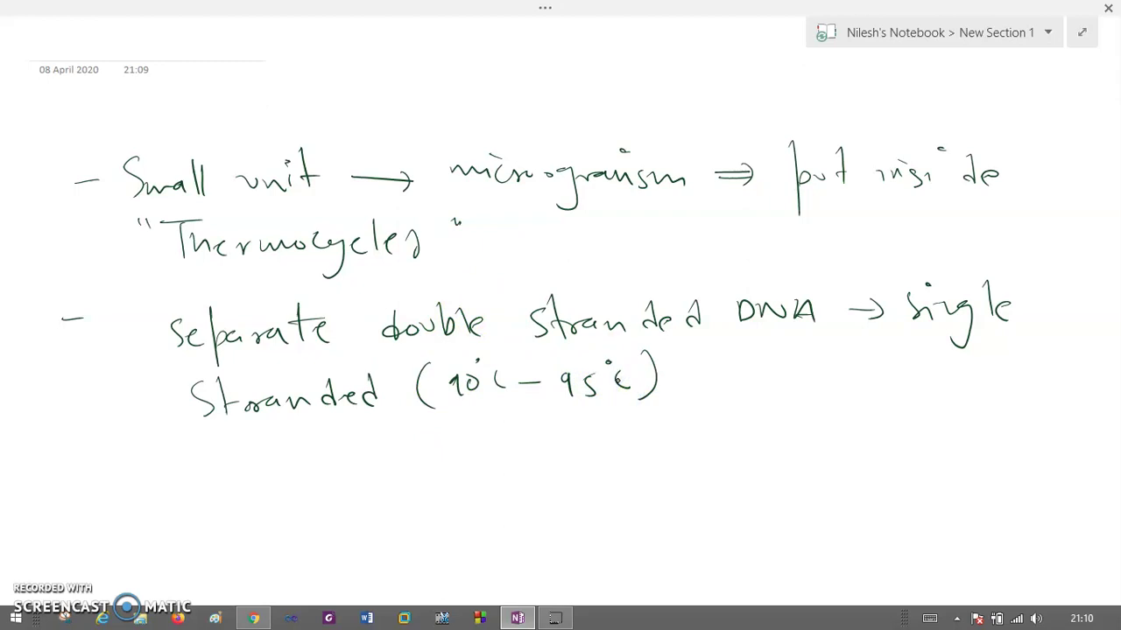
mouse_move(674, 366)
mouse_down()
mouse_move(690, 393)
mouse_move(676, 419)
mouse_move(699, 422)
mouse_up()
- Write a quoted, double-underlined "Denaturation" below the brace, then start a new page
mouse_move(602, 461)
mouse_down()
mouse_move(613, 488)
mouse_move(675, 495)
mouse_move(709, 477)
mouse_move(726, 498)
mouse_move(848, 494)
mouse_up()
drag(809, 471, 814, 475)
drag(878, 456, 890, 454)
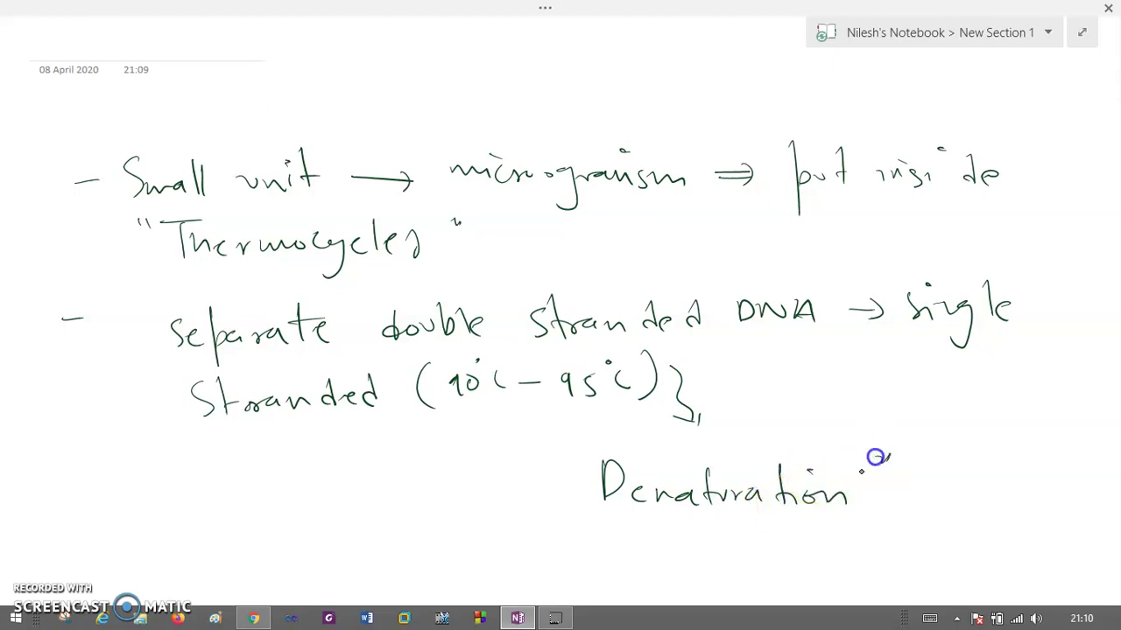
drag(569, 442, 572, 455)
drag(575, 441, 578, 453)
drag(630, 524, 801, 523)
drag(604, 529, 772, 534)
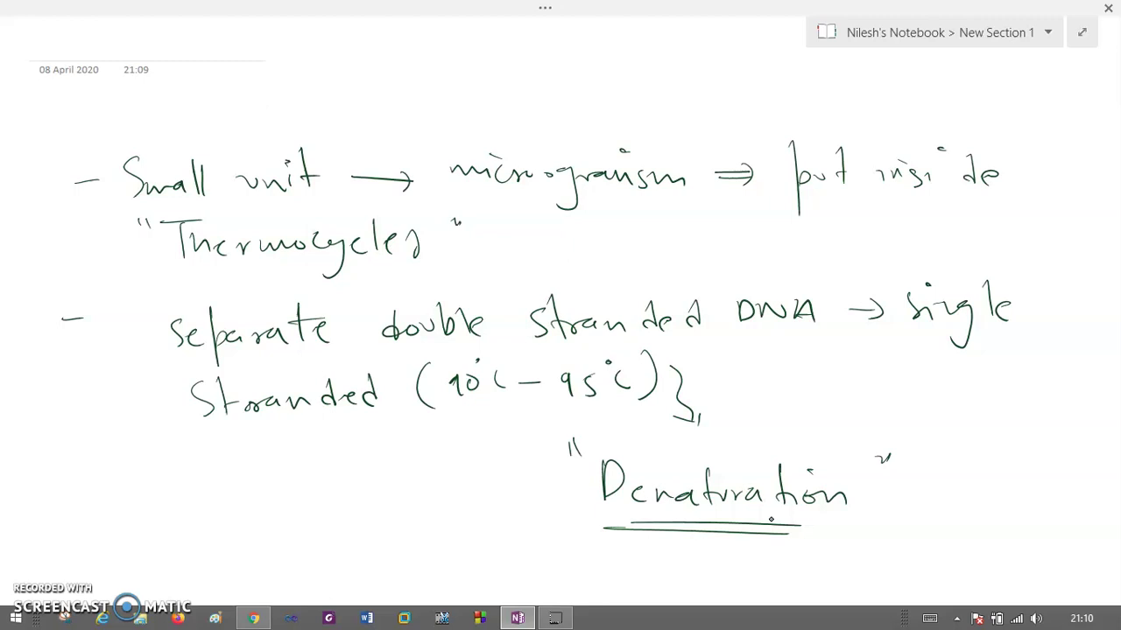
key(ctrl+n)
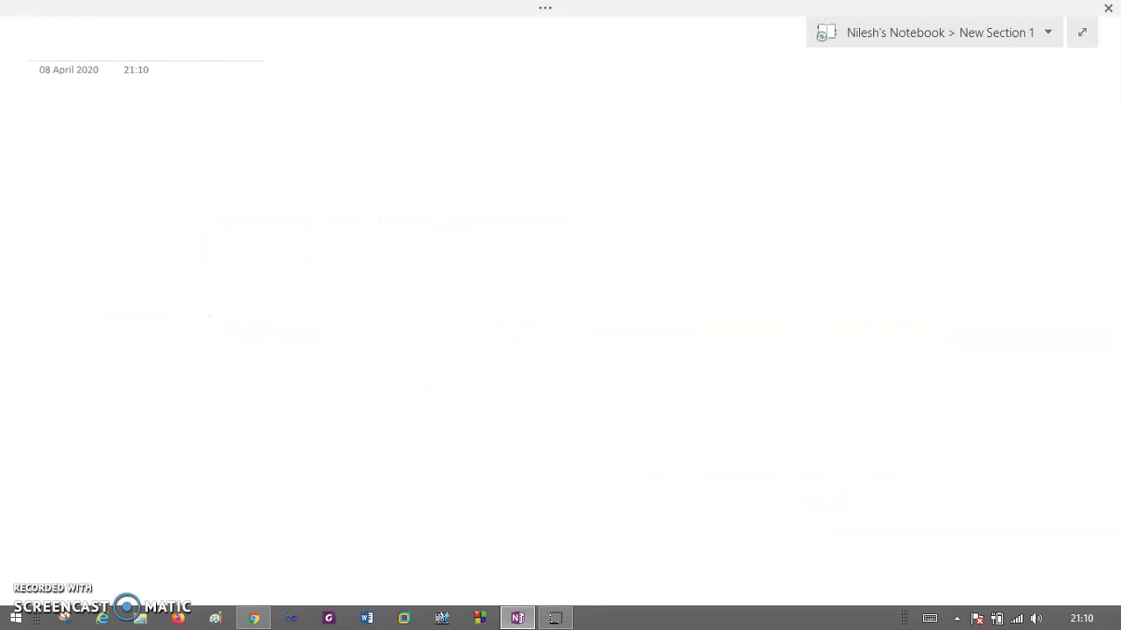
- Sketch a double helix with an arrow pointing to two separated horizontal strands
drag(134, 145, 184, 309)
drag(170, 184, 207, 321)
mouse_move(257, 216)
mouse_down()
mouse_move(325, 212)
mouse_move(325, 222)
mouse_up()
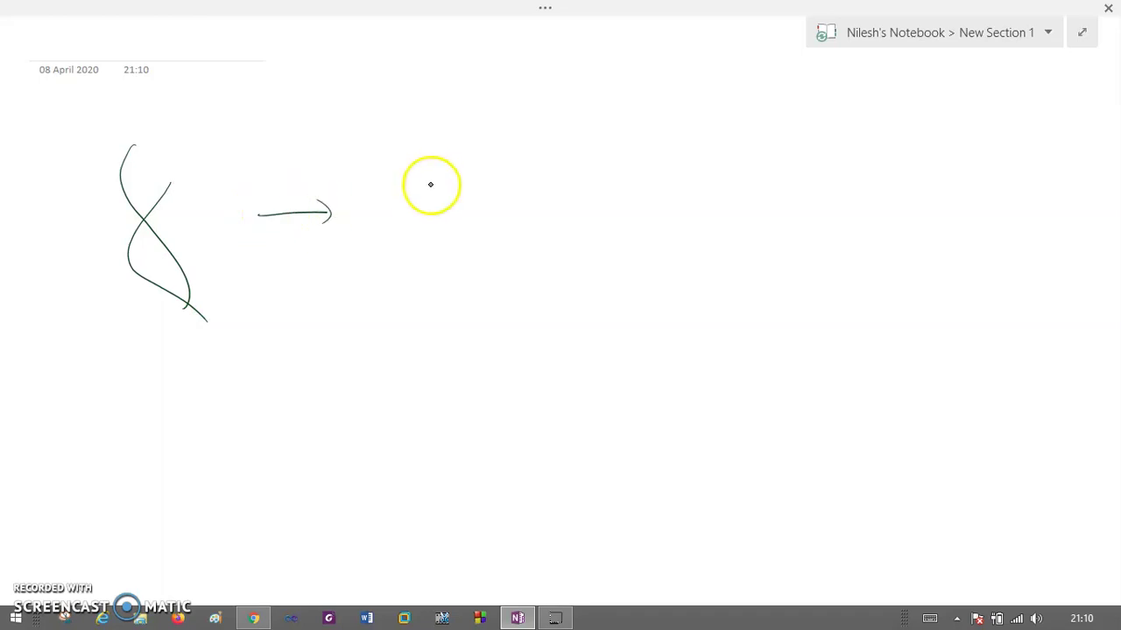
drag(408, 155, 622, 165)
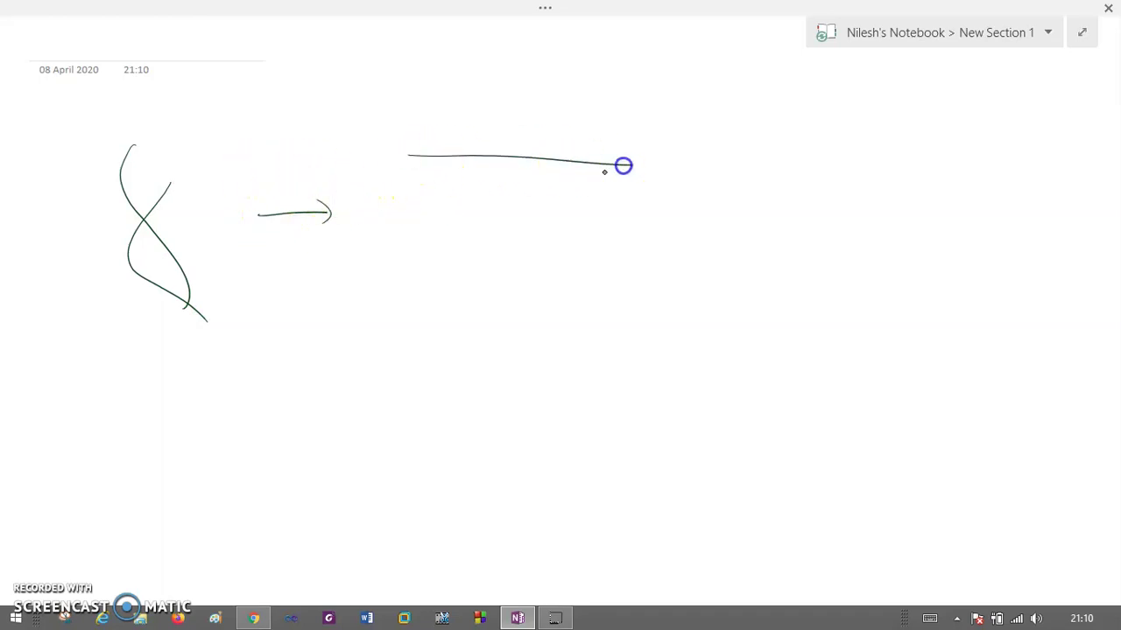
drag(409, 249, 649, 247)
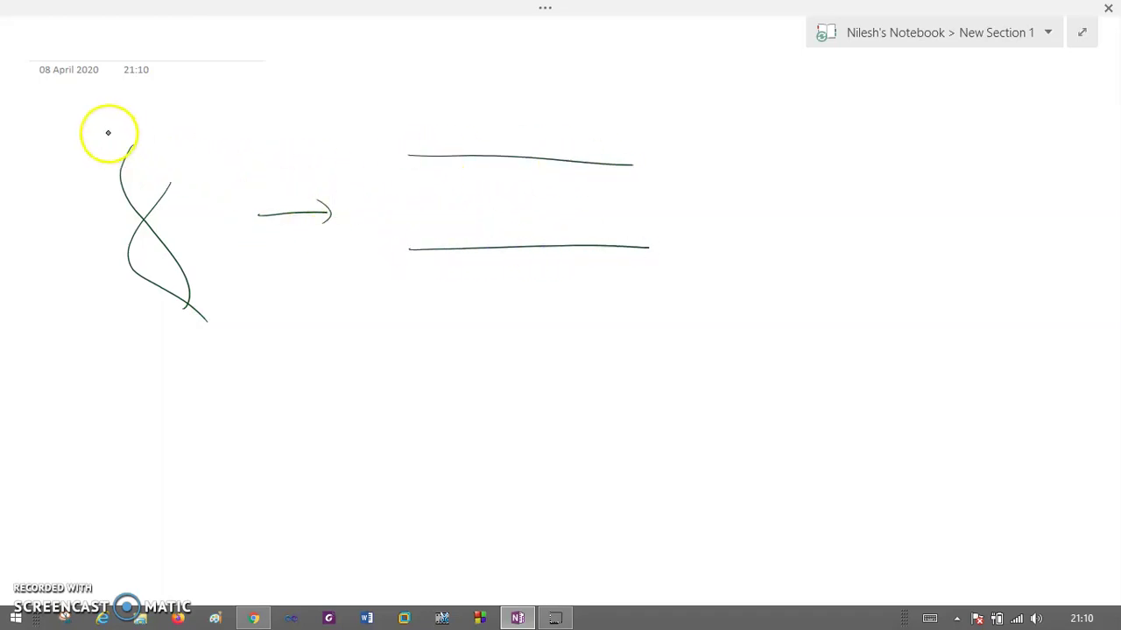
- Label the 5′ and 3′ ends of the helix and both separated strands
drag(130, 118, 121, 134)
drag(137, 97, 137, 112)
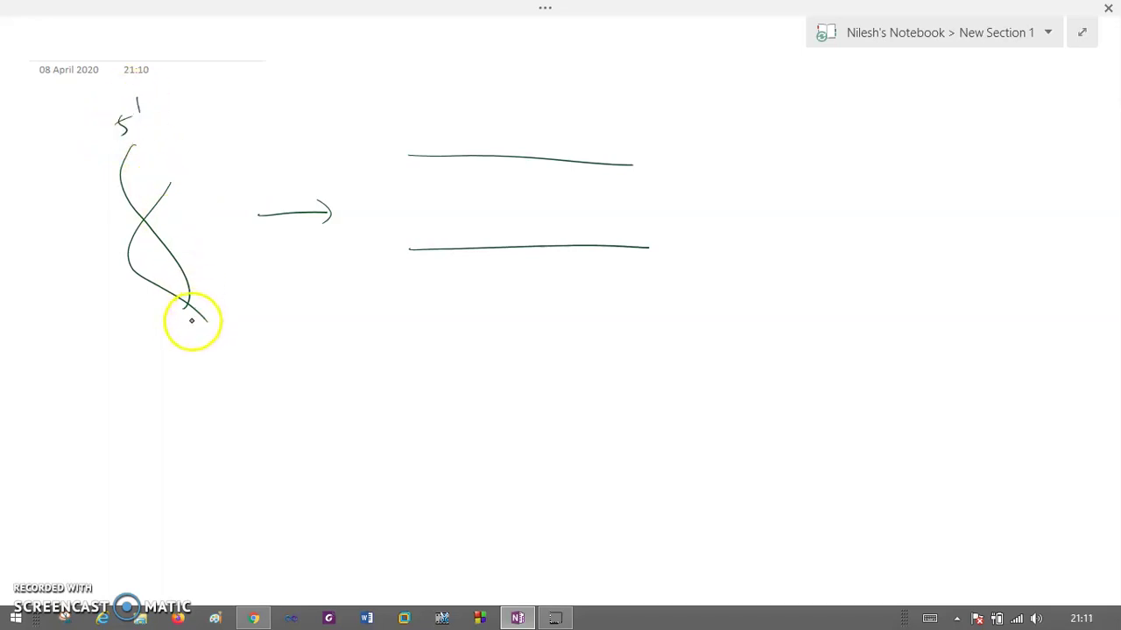
drag(164, 303, 165, 312)
drag(180, 139, 187, 154)
drag(200, 114, 203, 127)
mouse_move(217, 326)
mouse_down()
mouse_move(211, 343)
mouse_move(232, 319)
mouse_up()
mouse_move(403, 124)
mouse_down()
mouse_move(398, 142)
mouse_move(415, 121)
mouse_up()
drag(663, 134, 665, 147)
drag(372, 274, 372, 291)
drag(382, 259, 383, 267)
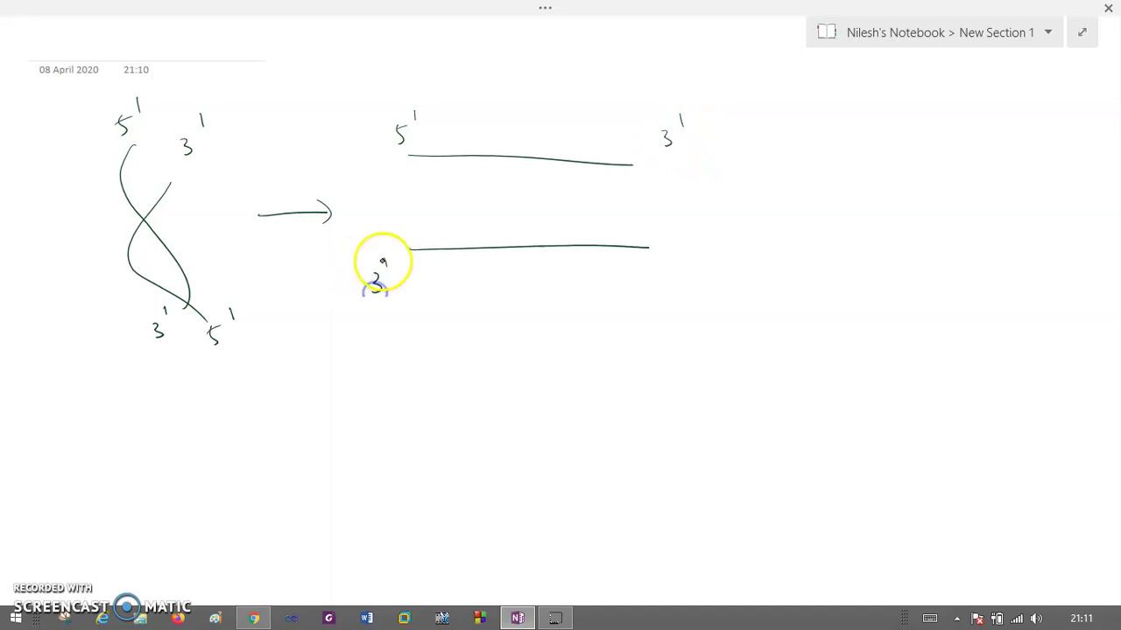
drag(679, 251, 680, 260)
drag(663, 256, 656, 273)
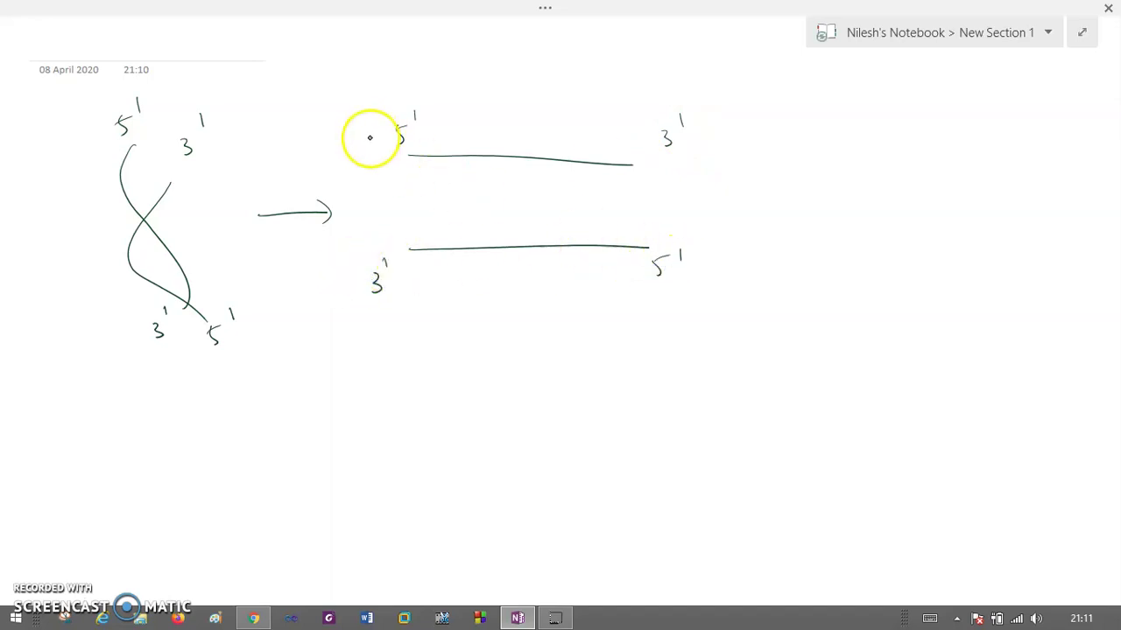
- Dot bases along both separated strands and draw bonds between them
click(433, 157)
click(463, 157)
click(496, 160)
click(537, 162)
click(439, 252)
click(540, 252)
click(578, 253)
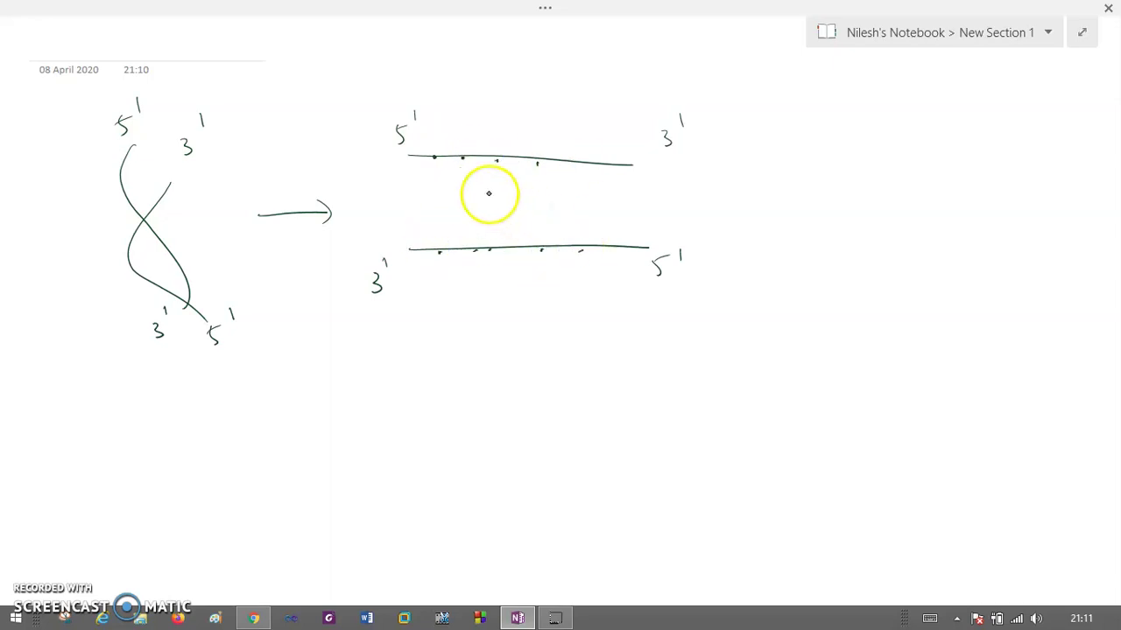
drag(442, 184, 443, 224)
drag(482, 186, 489, 219)
mouse_move(525, 186)
mouse_down()
mouse_move(528, 218)
mouse_move(565, 216)
mouse_up()
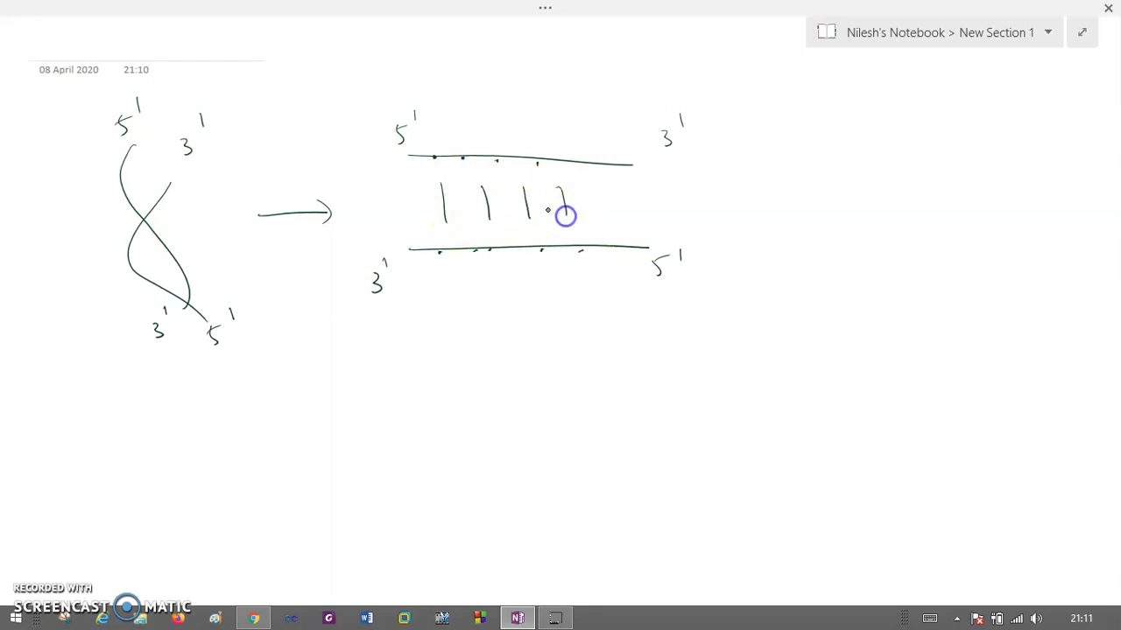
- Add base-pair rungs with A, T, C, G labels to the helix and write 'Denaturation' by the arrow
mouse_move(168, 182)
mouse_down()
mouse_move(129, 163)
mouse_move(124, 187)
mouse_up()
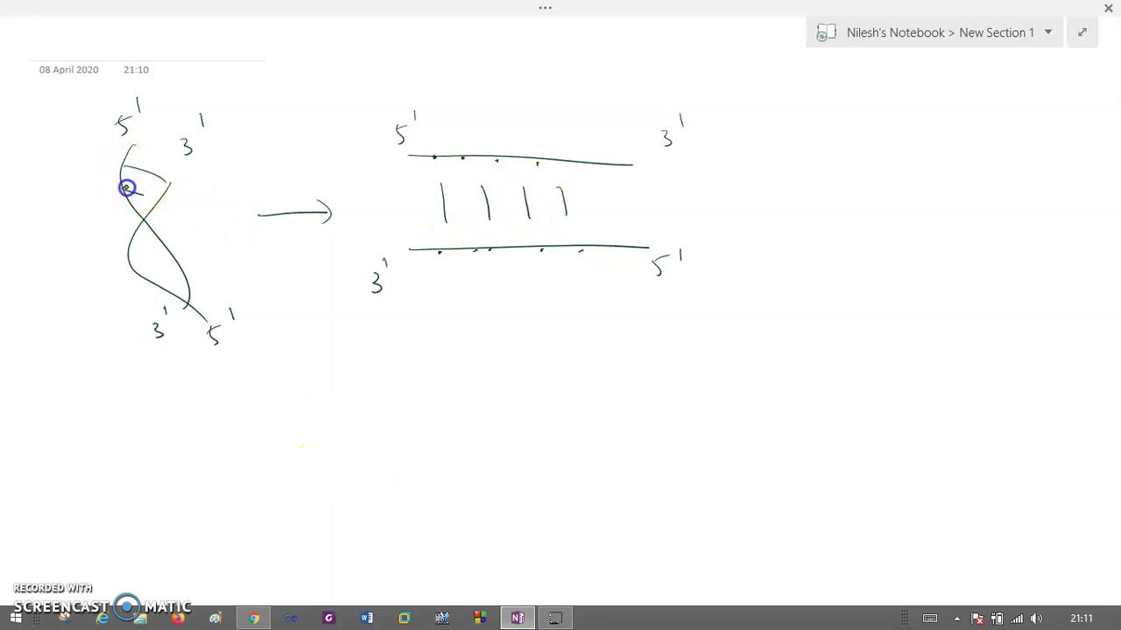
mouse_move(160, 251)
mouse_down()
mouse_move(138, 257)
mouse_move(167, 264)
mouse_up()
drag(80, 164, 97, 178)
drag(165, 187, 184, 186)
drag(180, 186, 182, 201)
drag(111, 200, 110, 214)
drag(176, 202, 187, 218)
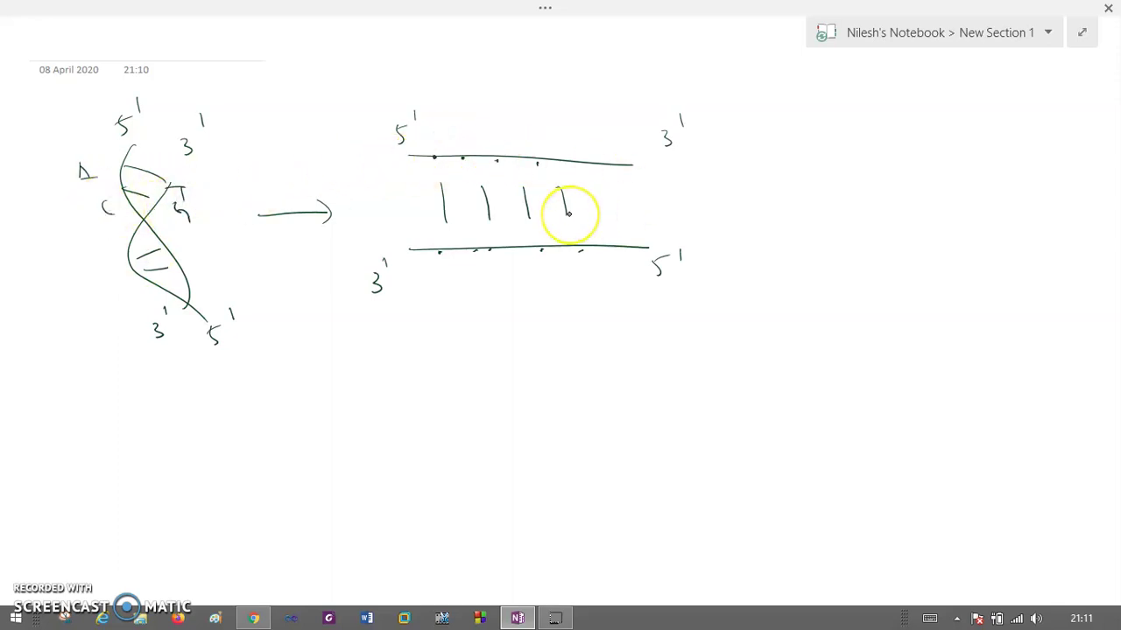
mouse_move(252, 151)
mouse_down()
mouse_move(272, 173)
mouse_move(301, 170)
mouse_up()
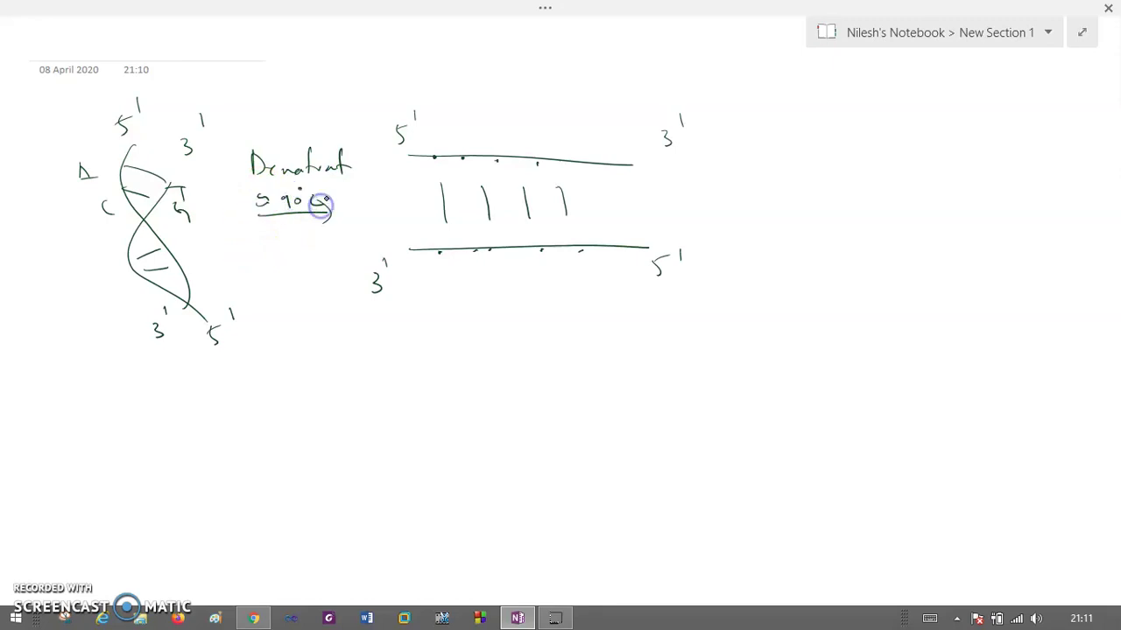
- Draw a double arrow right of the strands and write 'Add primer'
drag(700, 185, 749, 182)
mouse_move(846, 177)
mouse_down()
mouse_move(862, 166)
mouse_move(899, 199)
mouse_up()
drag(904, 168, 996, 166)
click(921, 151)
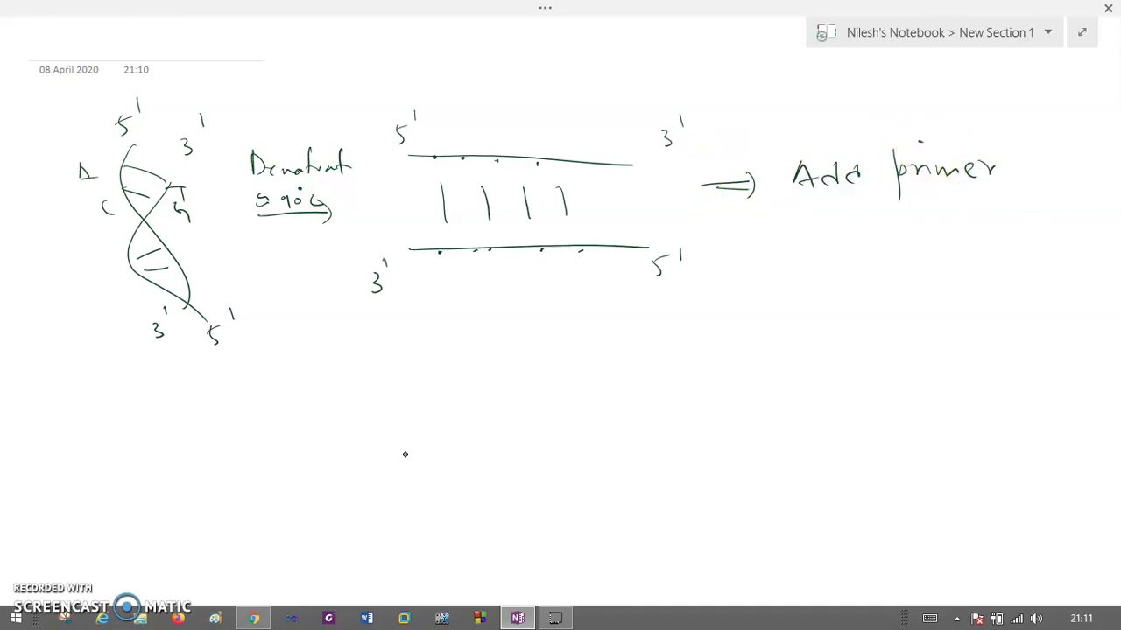
- Draw a loop with an arrow up to denaturation, mark the top strand's 3′ end, and start '50°C'
mouse_move(257, 460)
mouse_down()
mouse_move(250, 427)
mouse_move(310, 472)
mouse_move(262, 466)
mouse_up()
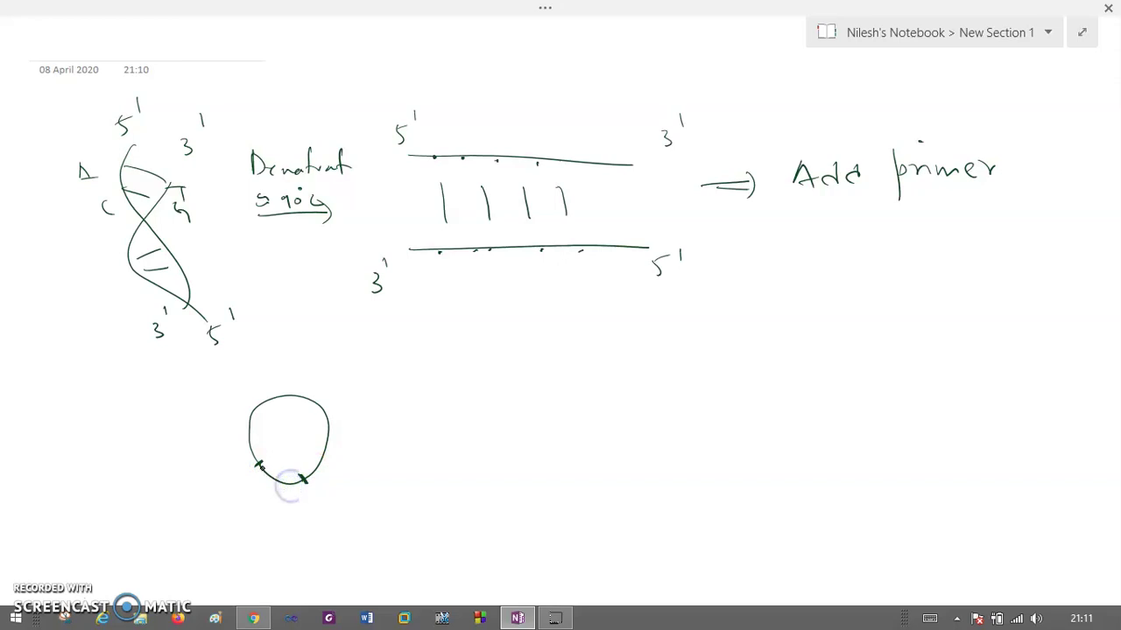
drag(298, 480, 307, 479)
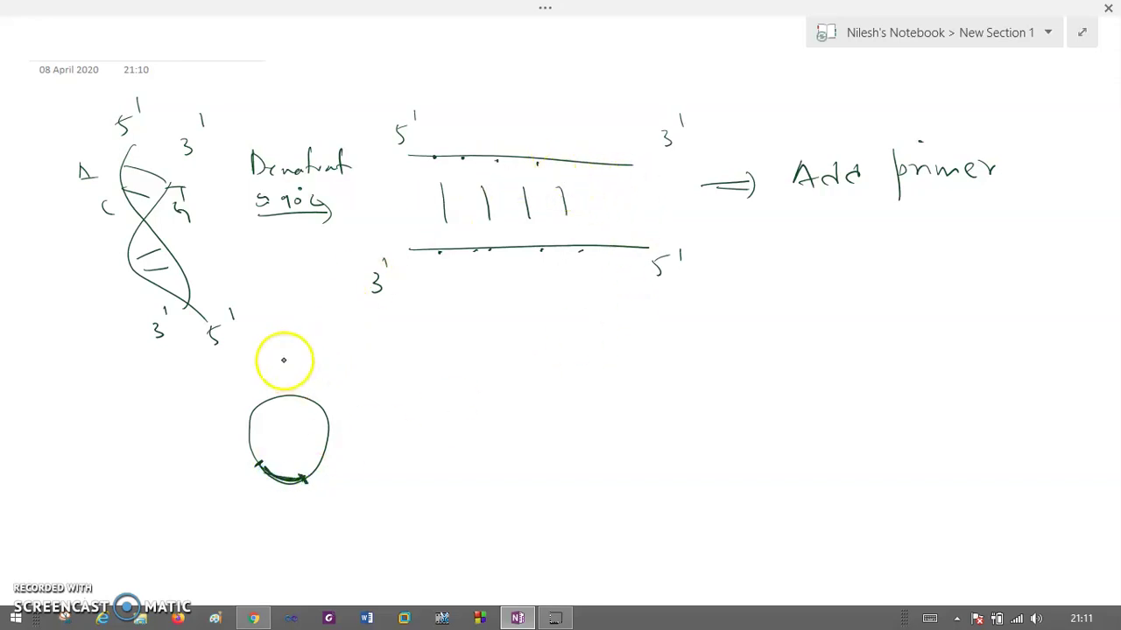
mouse_move(290, 404)
mouse_down()
mouse_move(337, 254)
mouse_move(358, 229)
mouse_up()
click(547, 160)
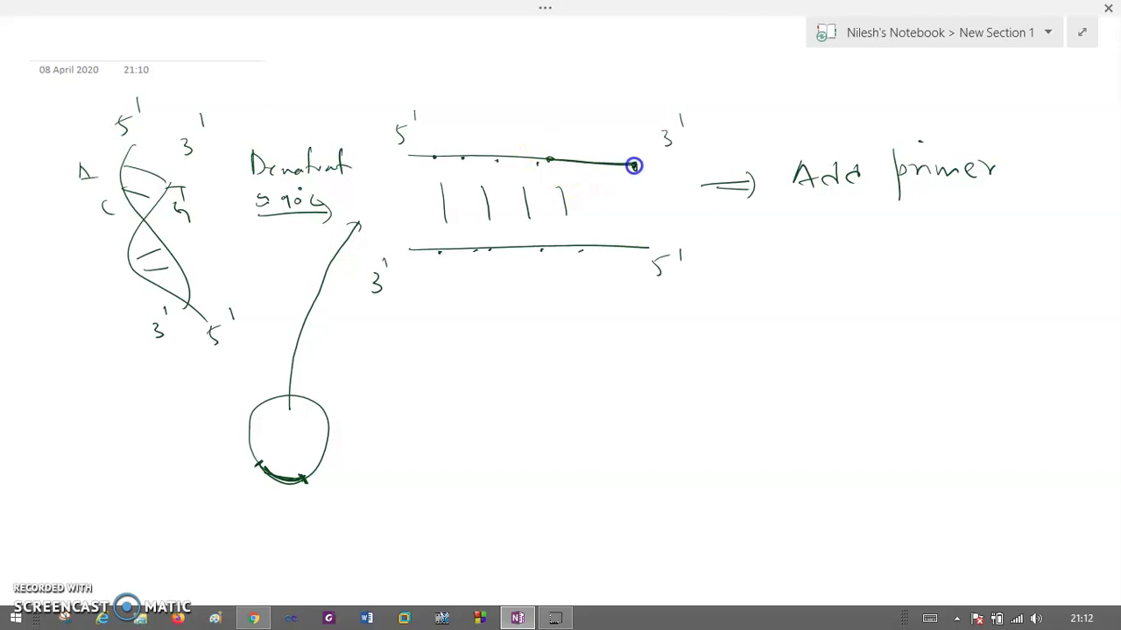
drag(578, 189, 581, 177)
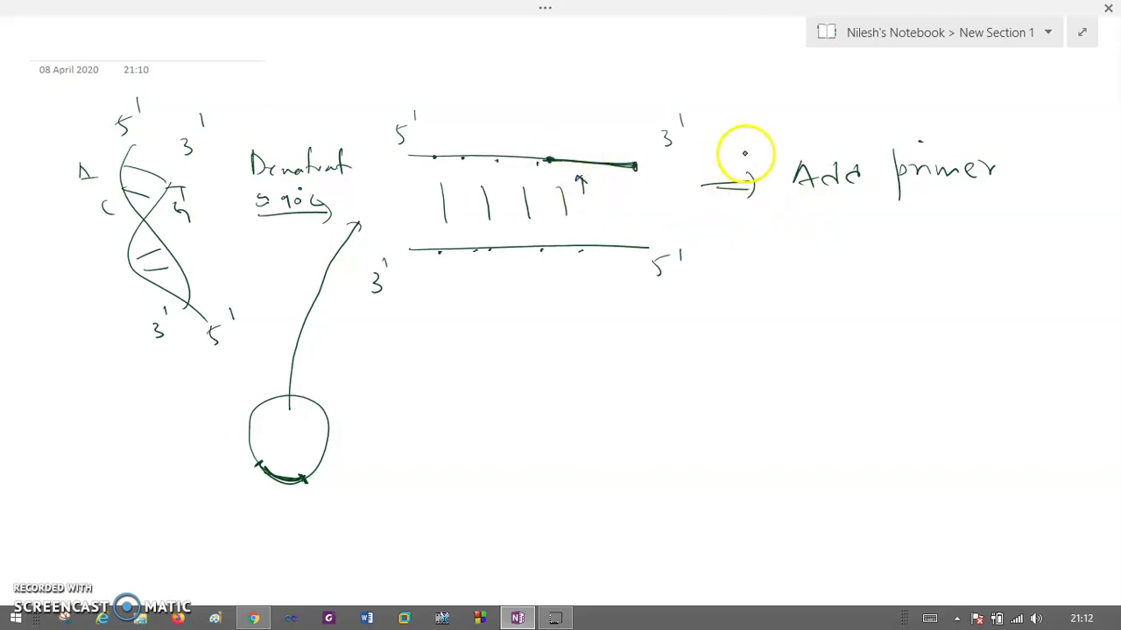
mouse_move(730, 136)
mouse_down()
mouse_move(727, 144)
mouse_move(753, 122)
mouse_move(767, 158)
mouse_up()
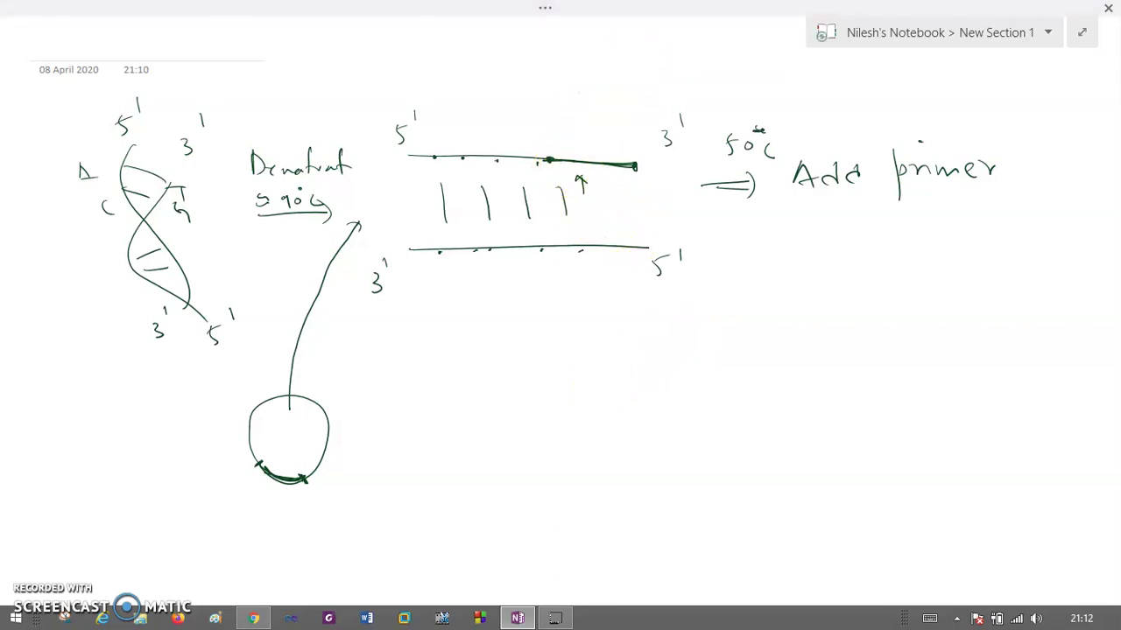
- In orange, draw a hatched primer box on the top strand labelled 'Primer'
click(544, 7)
click(261, 92)
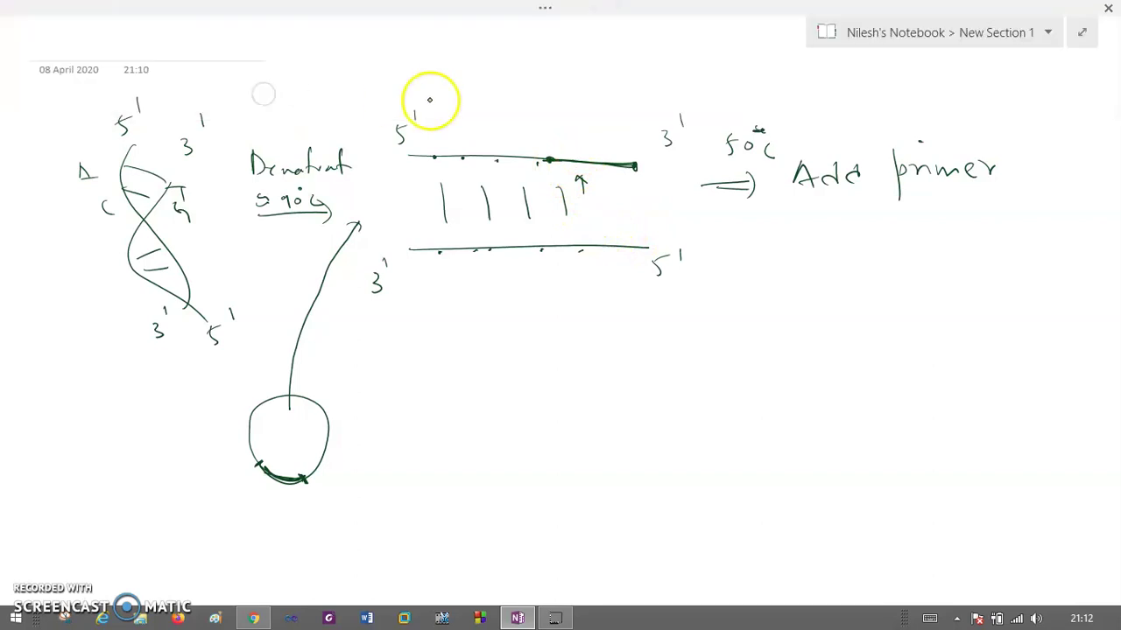
mouse_move(555, 182)
mouse_down()
mouse_move(613, 194)
mouse_move(548, 182)
mouse_up()
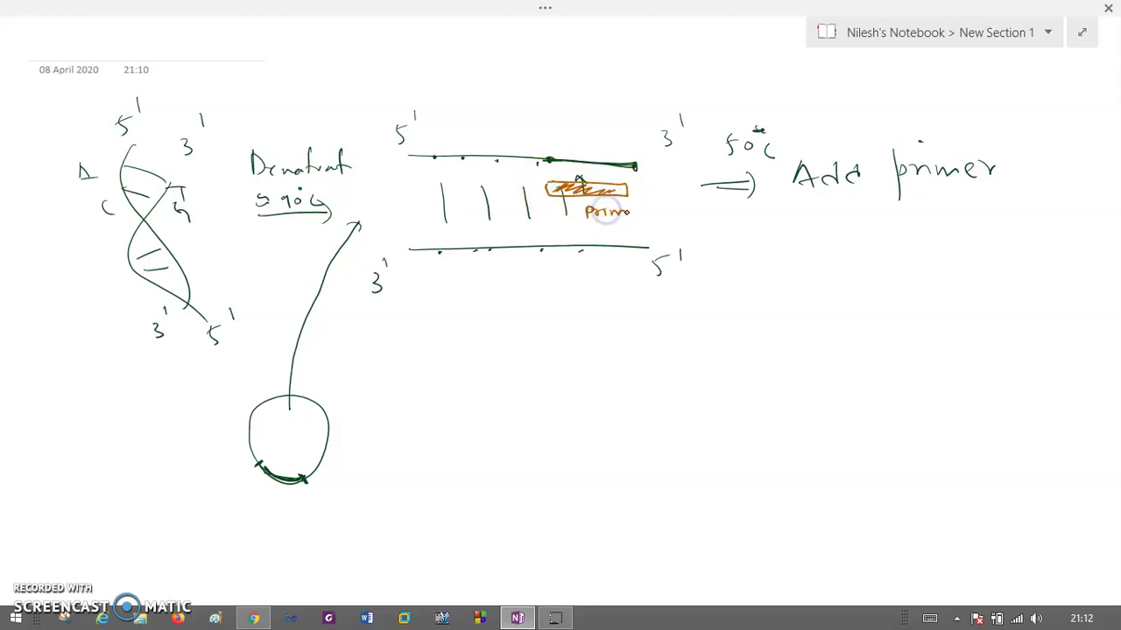
drag(635, 214, 646, 211)
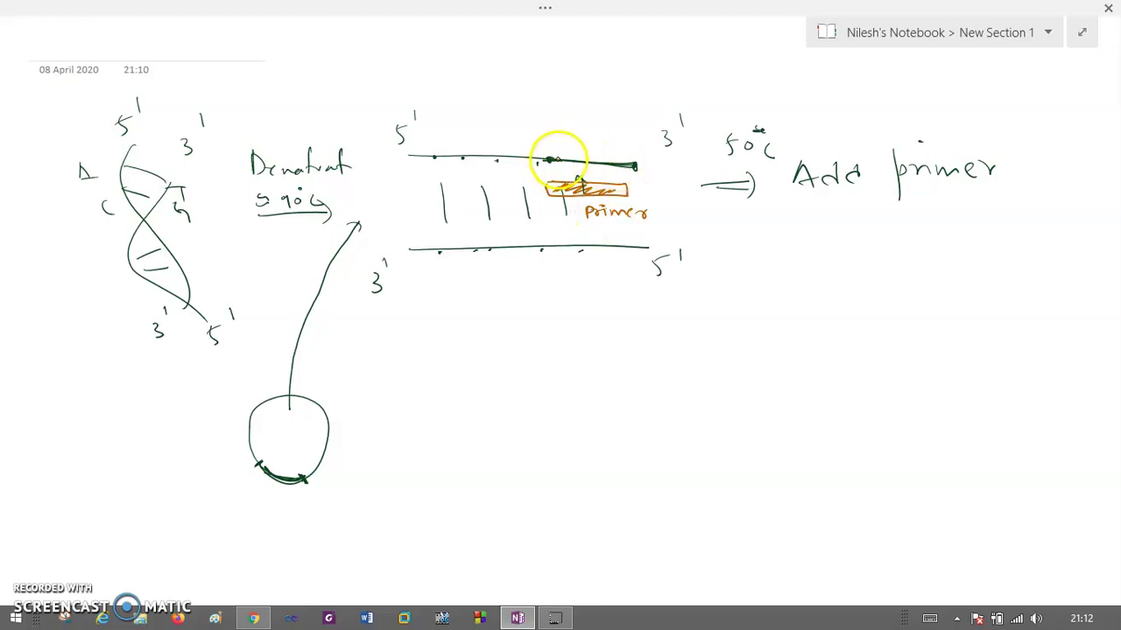
click(585, 171)
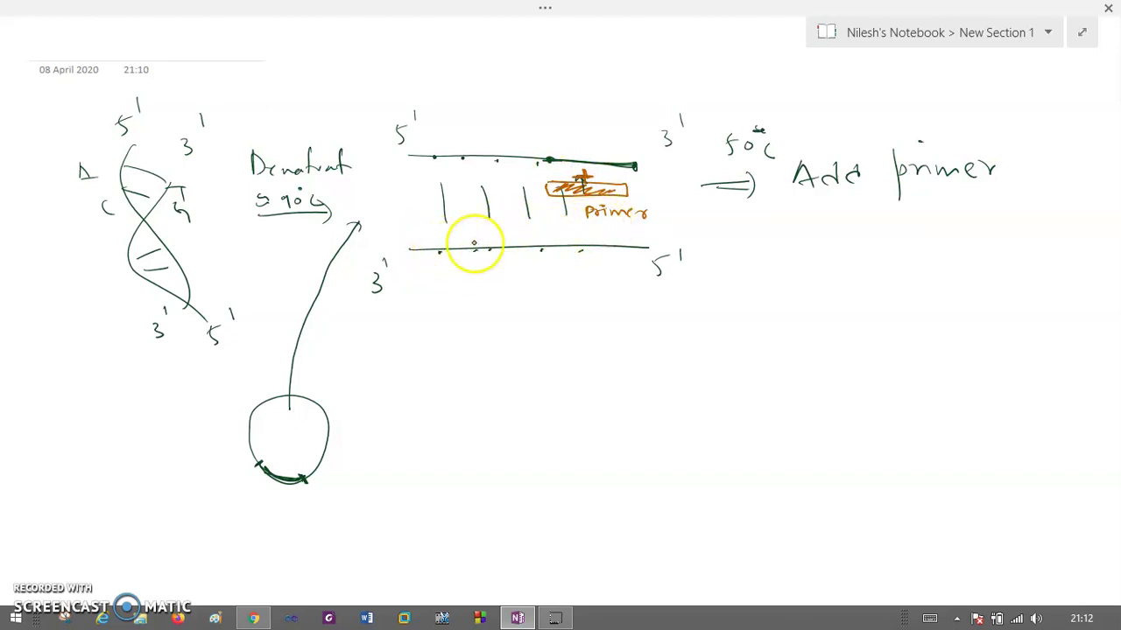
- Add a second primer box on the bottom strand and begin '(Annealing' under Add primer
drag(450, 266, 461, 266)
mouse_move(455, 260)
mouse_down()
mouse_move(456, 271)
mouse_move(492, 280)
mouse_up()
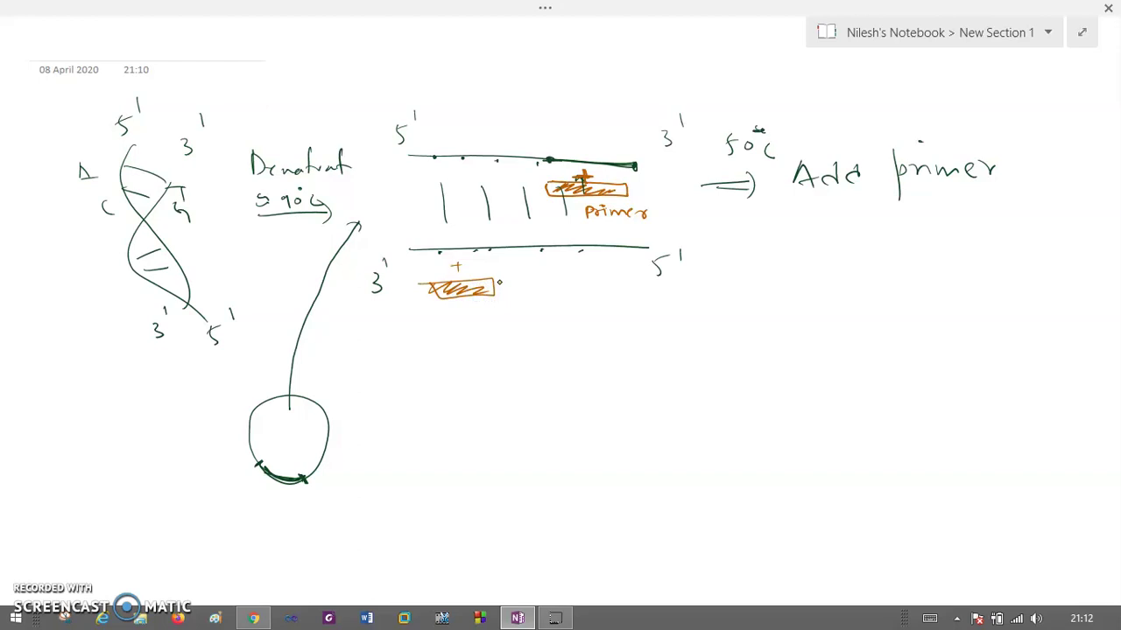
mouse_move(809, 210)
mouse_down()
mouse_move(806, 254)
mouse_move(895, 245)
mouse_move(916, 225)
mouse_move(930, 235)
mouse_up()
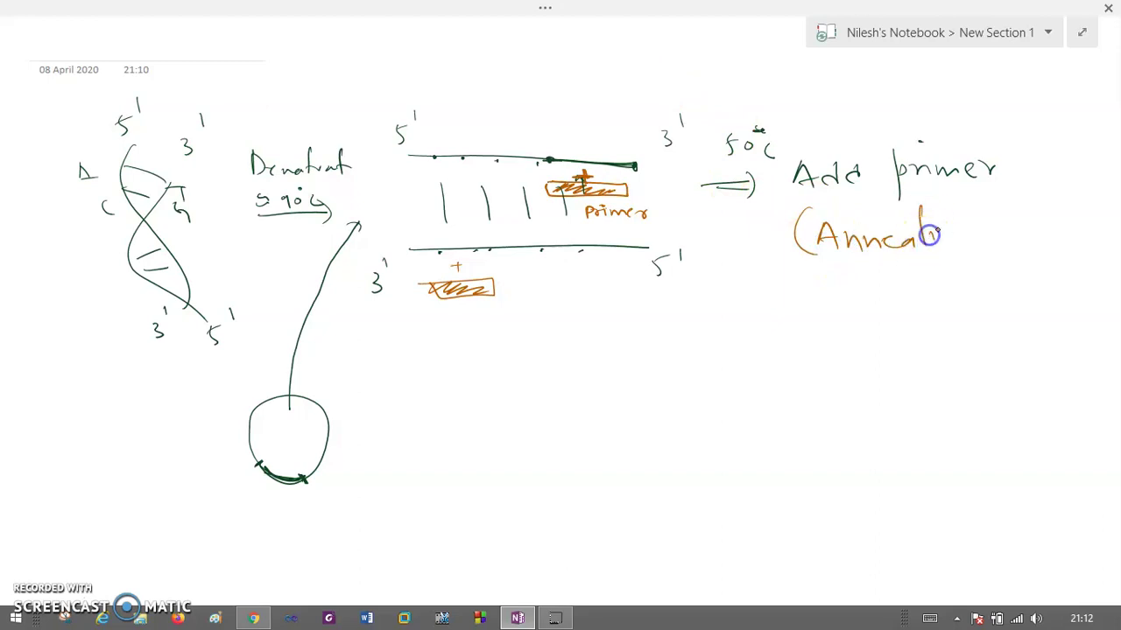
- Close '(Annealing)' and draw a down arrow labelled 'DNA polymerase (catalyst)' in orange
drag(974, 205, 984, 250)
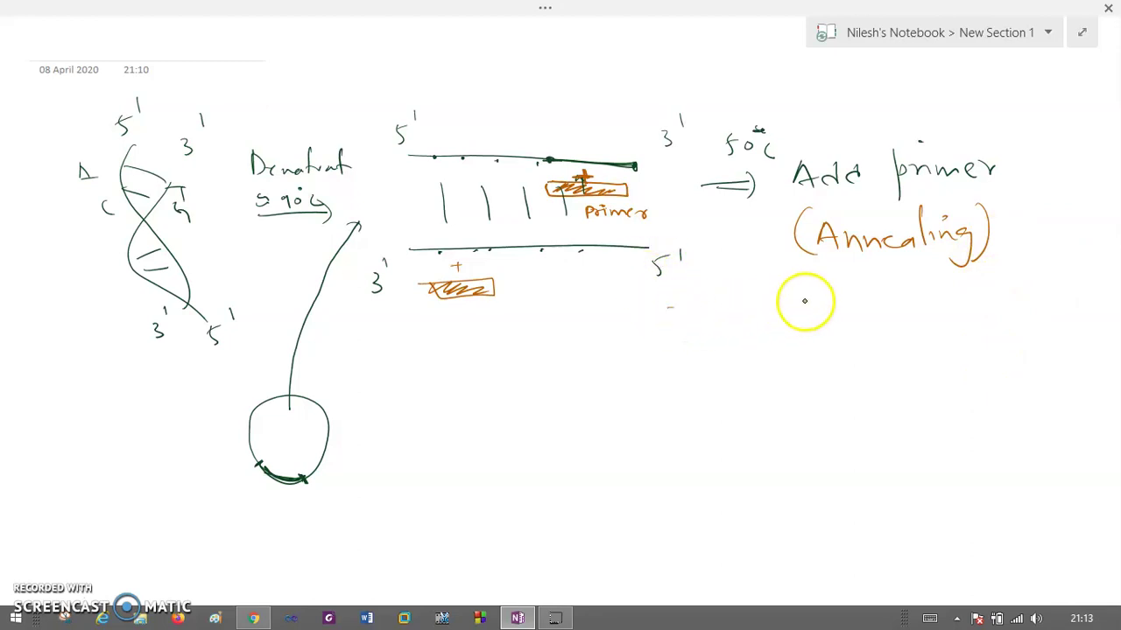
click(867, 284)
drag(866, 284, 864, 374)
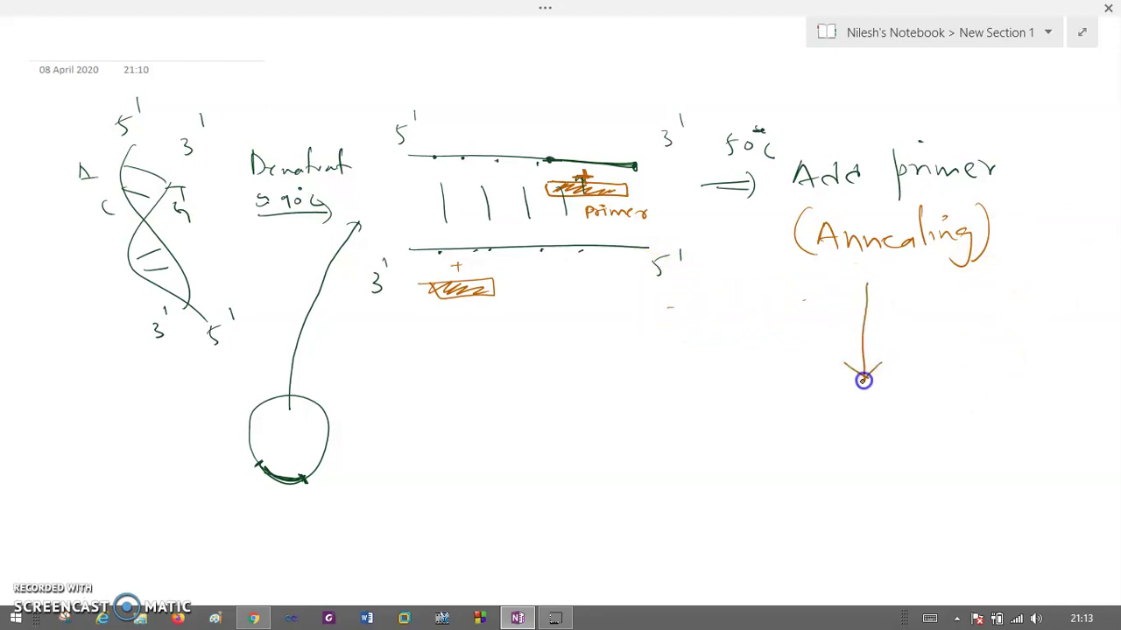
mouse_move(901, 325)
mouse_down()
mouse_move(943, 367)
mouse_move(955, 323)
mouse_move(993, 324)
mouse_move(1029, 344)
mouse_up()
drag(938, 372, 949, 380)
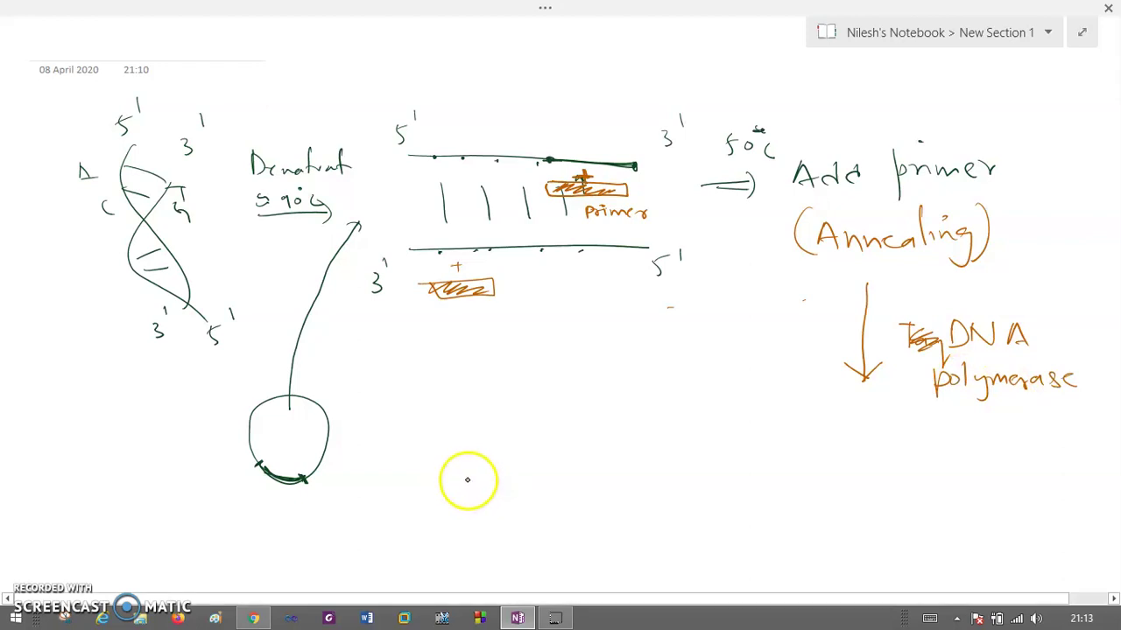
mouse_move(943, 413)
mouse_down()
mouse_move(949, 452)
mouse_move(1026, 459)
mouse_move(1044, 445)
mouse_up()
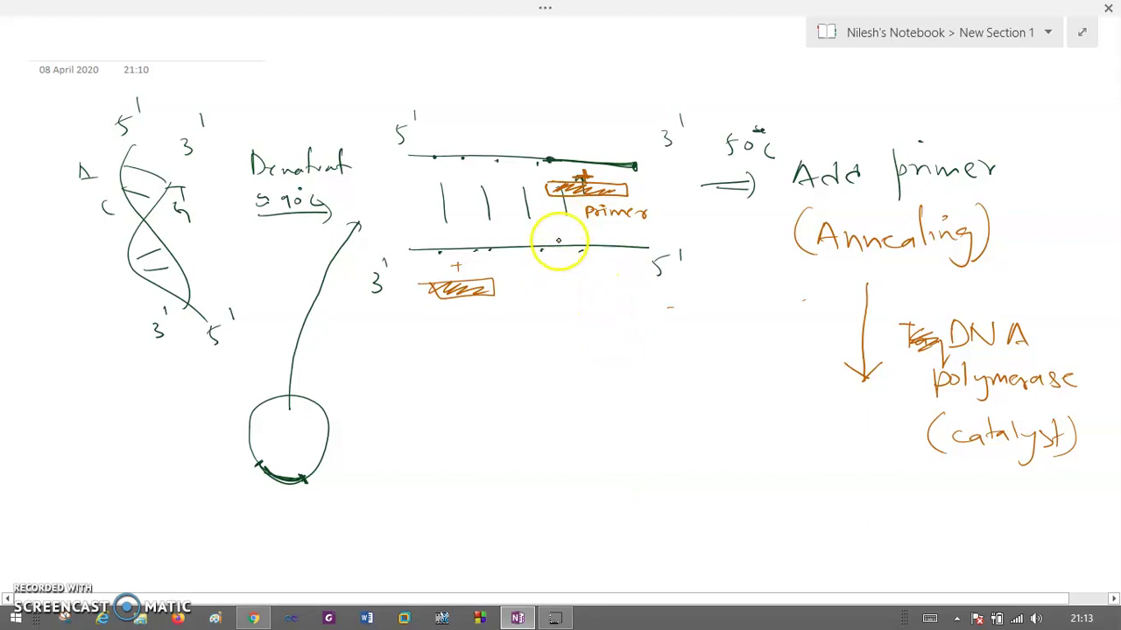
click(555, 183)
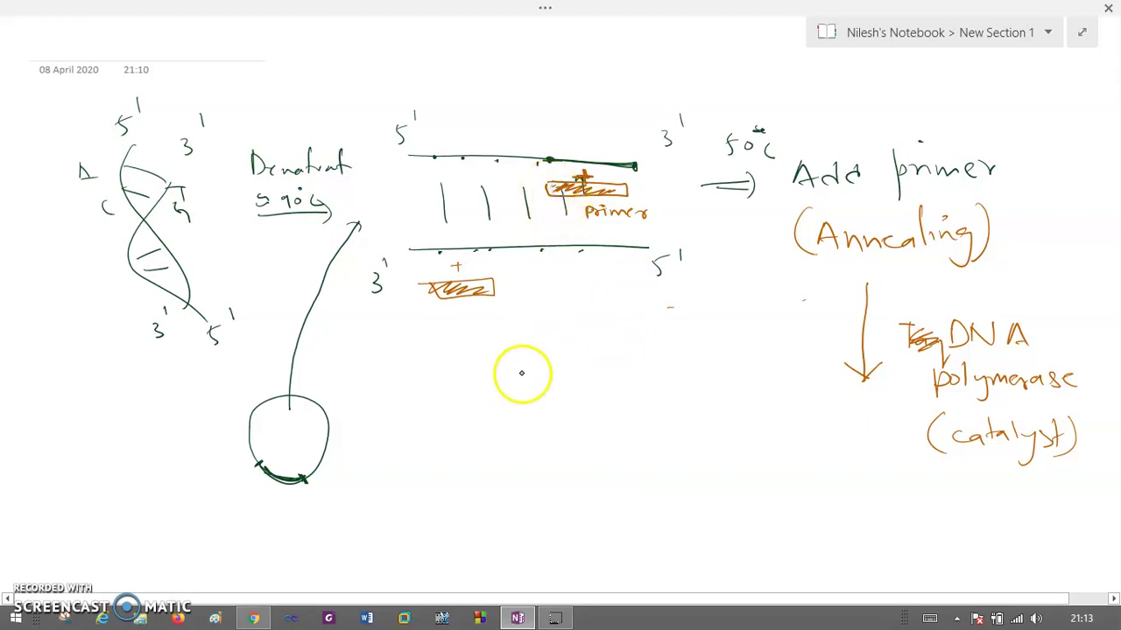
click(521, 7)
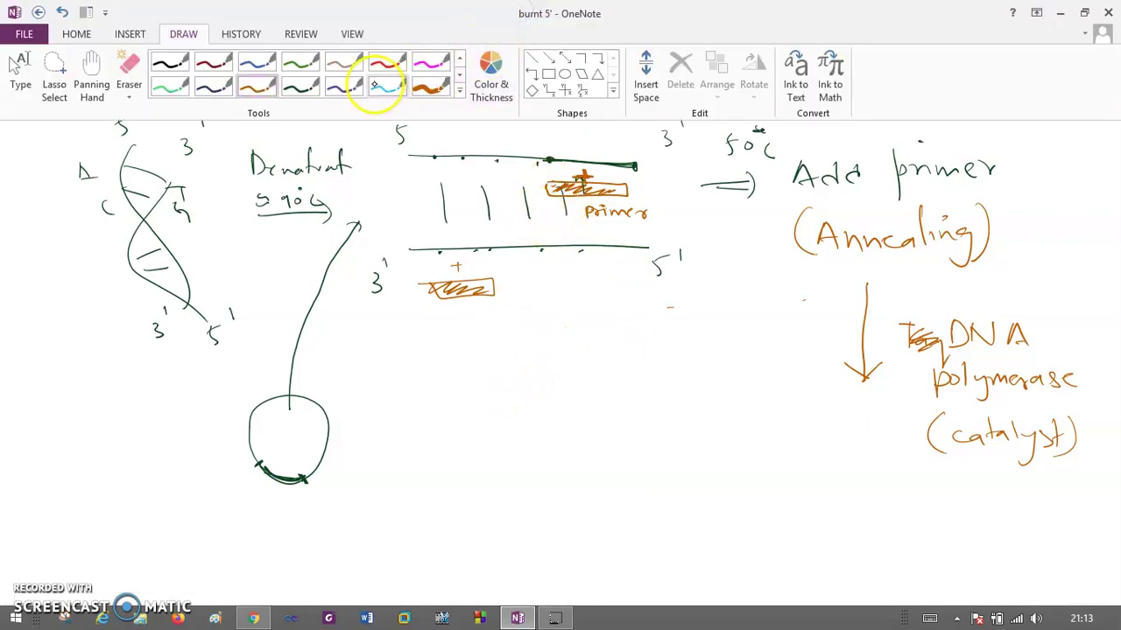
- With the blue pen, draw a new strand with a hatched primer box
click(213, 85)
drag(427, 379, 708, 387)
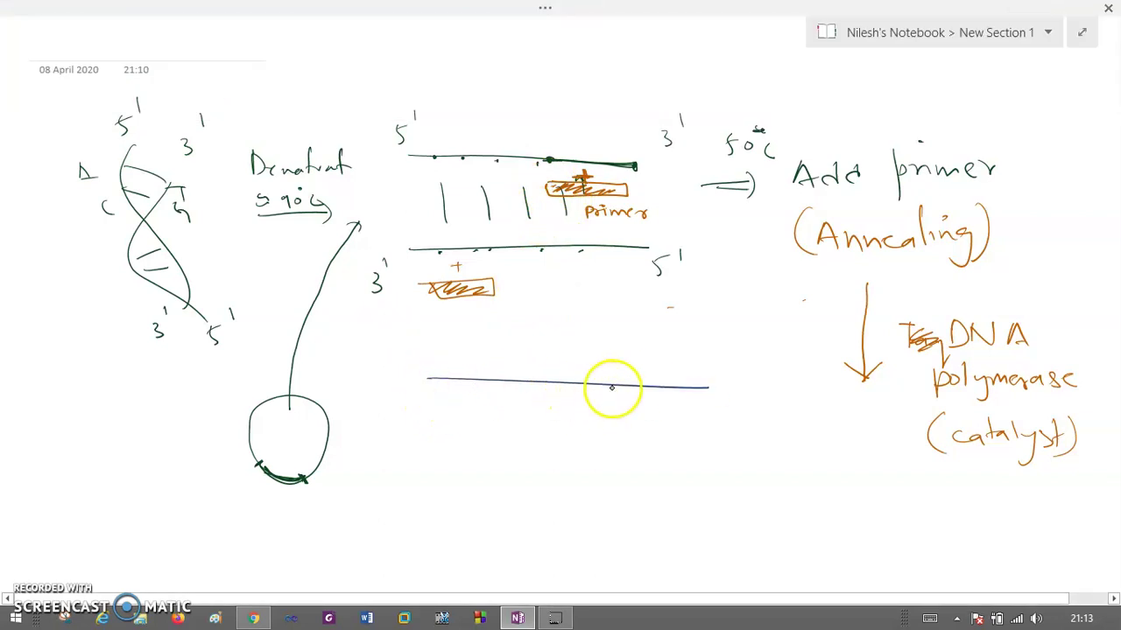
mouse_move(589, 379)
mouse_down()
mouse_move(706, 388)
mouse_move(645, 411)
mouse_move(708, 435)
mouse_move(605, 429)
mouse_move(666, 427)
mouse_up()
drag(576, 379, 578, 391)
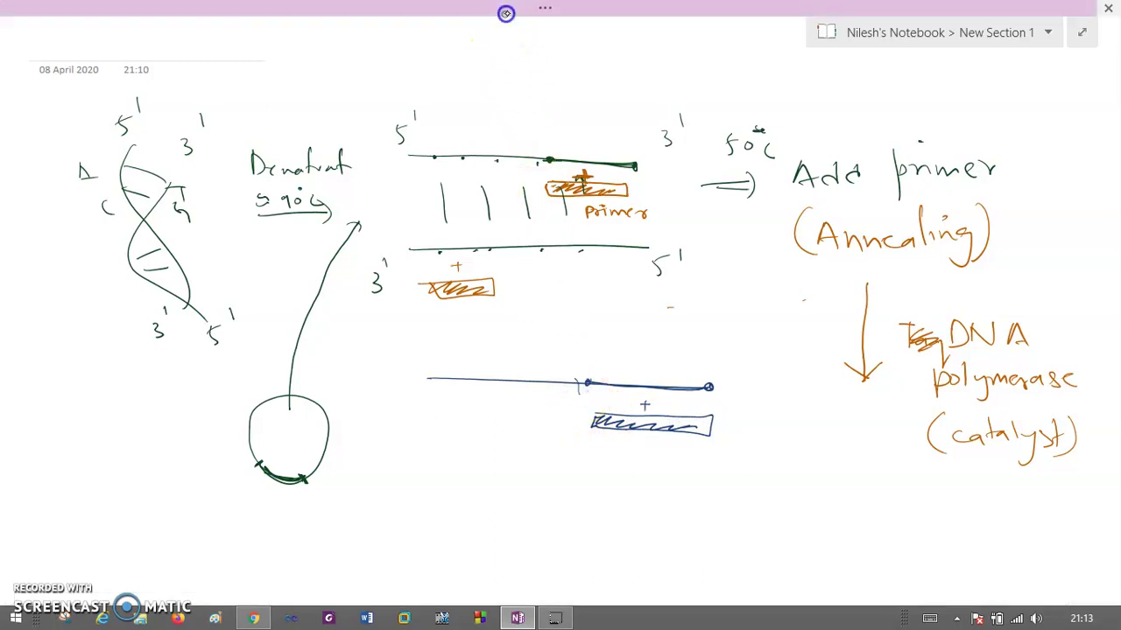
- In black, outline the polymerase around the primer with a leftward extension arrow and base-pair ticks
click(503, 9)
click(170, 63)
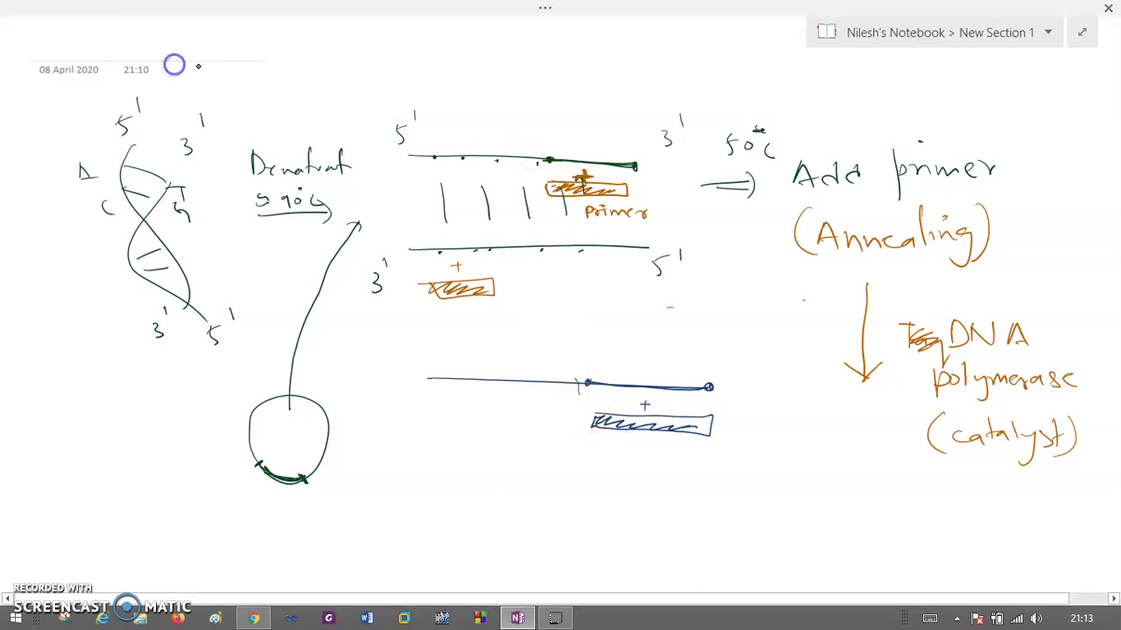
mouse_move(556, 369)
mouse_down()
mouse_move(589, 429)
mouse_move(539, 380)
mouse_move(583, 450)
mouse_move(827, 411)
mouse_up()
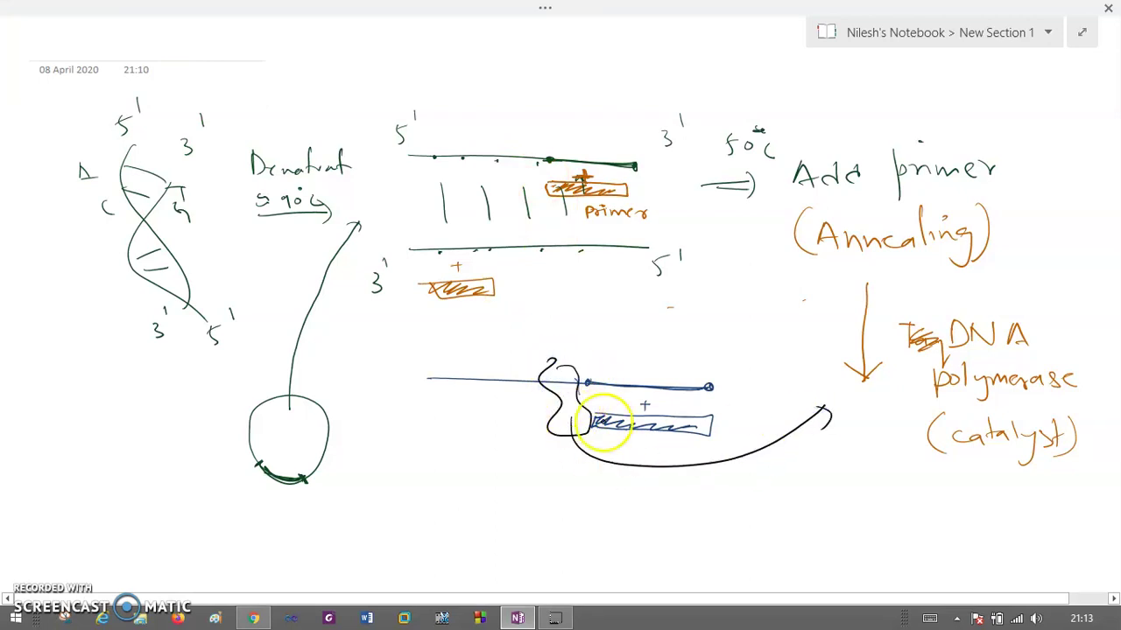
click(559, 382)
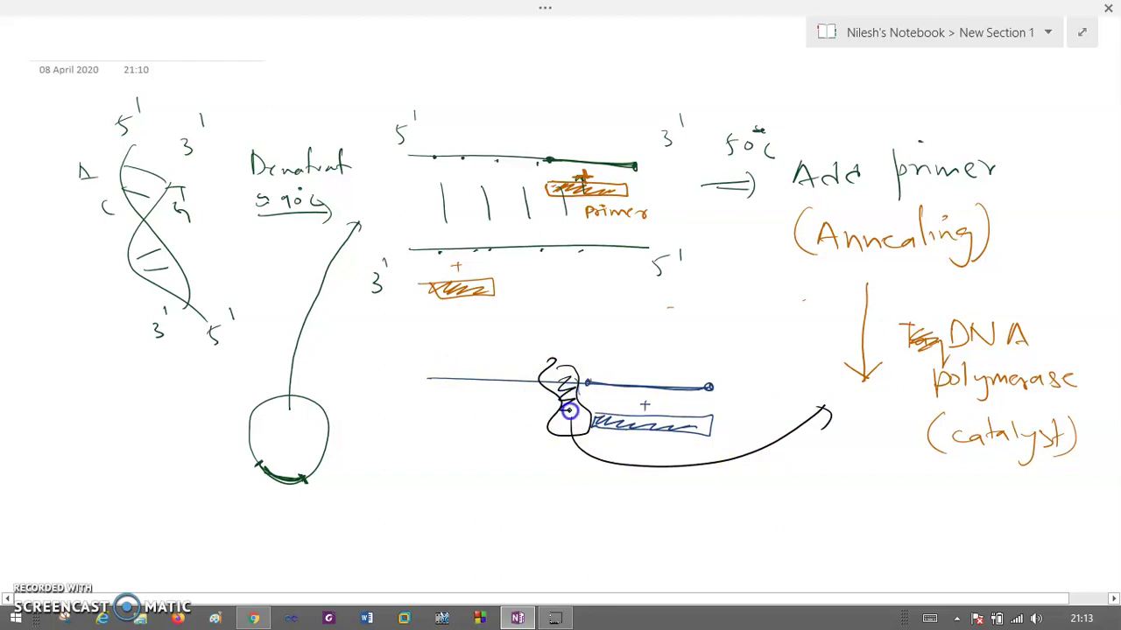
mouse_move(577, 428)
mouse_down()
mouse_move(442, 410)
mouse_move(460, 402)
mouse_up()
drag(480, 384, 517, 406)
drag(534, 387, 534, 403)
- Outline the primer box in dark ink and label the strand's 5′ and 3′ ends
click(450, 380)
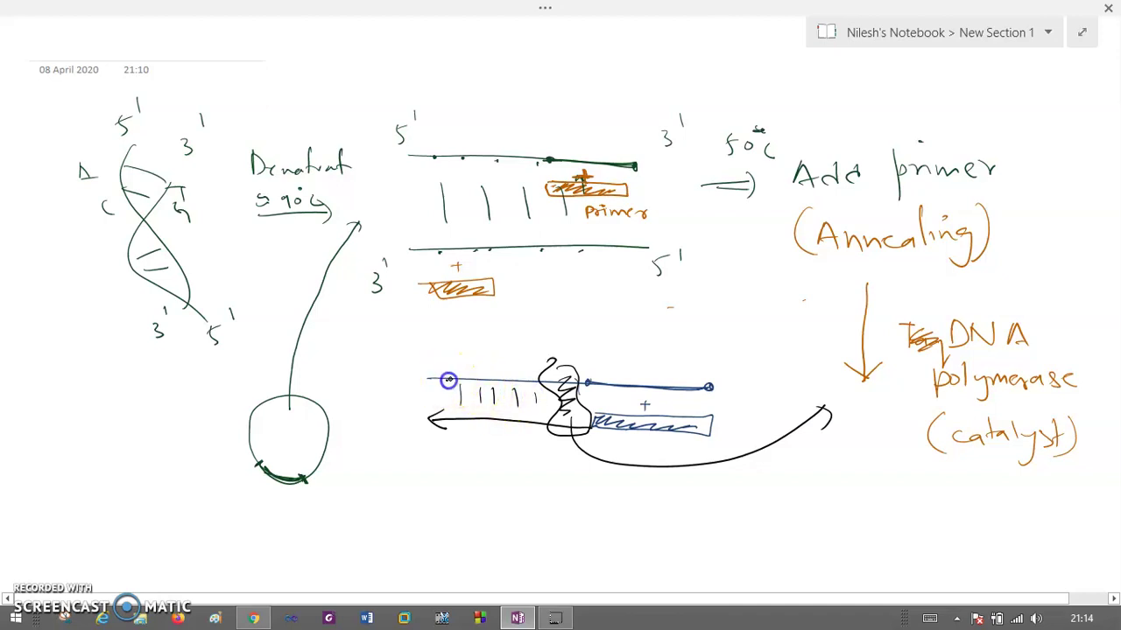
click(458, 420)
mouse_move(594, 412)
mouse_down()
mouse_move(593, 429)
mouse_move(668, 421)
mouse_move(611, 424)
mouse_up()
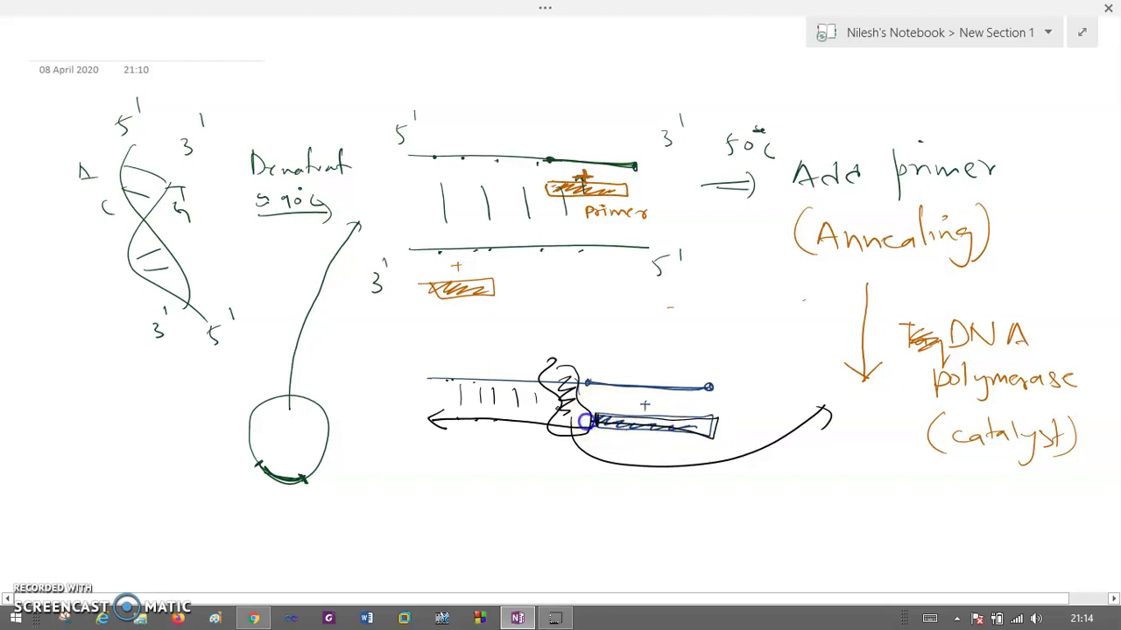
click(406, 368)
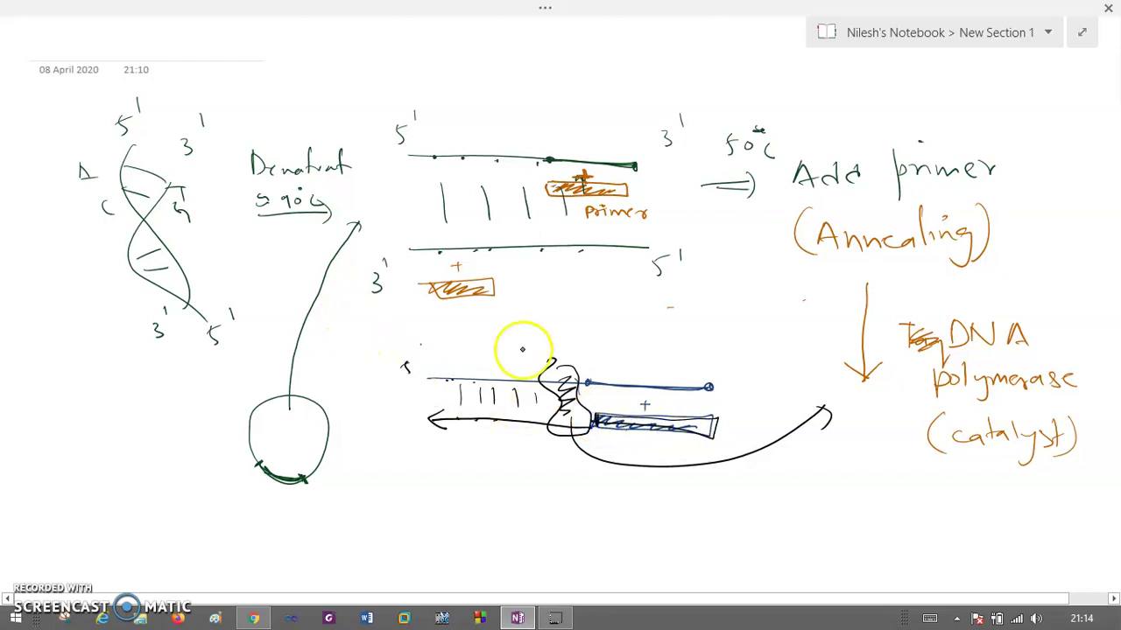
mouse_move(729, 352)
mouse_down()
mouse_move(735, 366)
mouse_move(746, 352)
mouse_up()
drag(420, 344, 412, 361)
- Draw the complementary bottom strand, labelling its ends 3' and 5'
drag(427, 505, 718, 496)
mouse_move(400, 523)
mouse_down()
mouse_move(402, 536)
mouse_move(411, 513)
mouse_up()
drag(750, 501, 745, 520)
drag(762, 495, 764, 505)
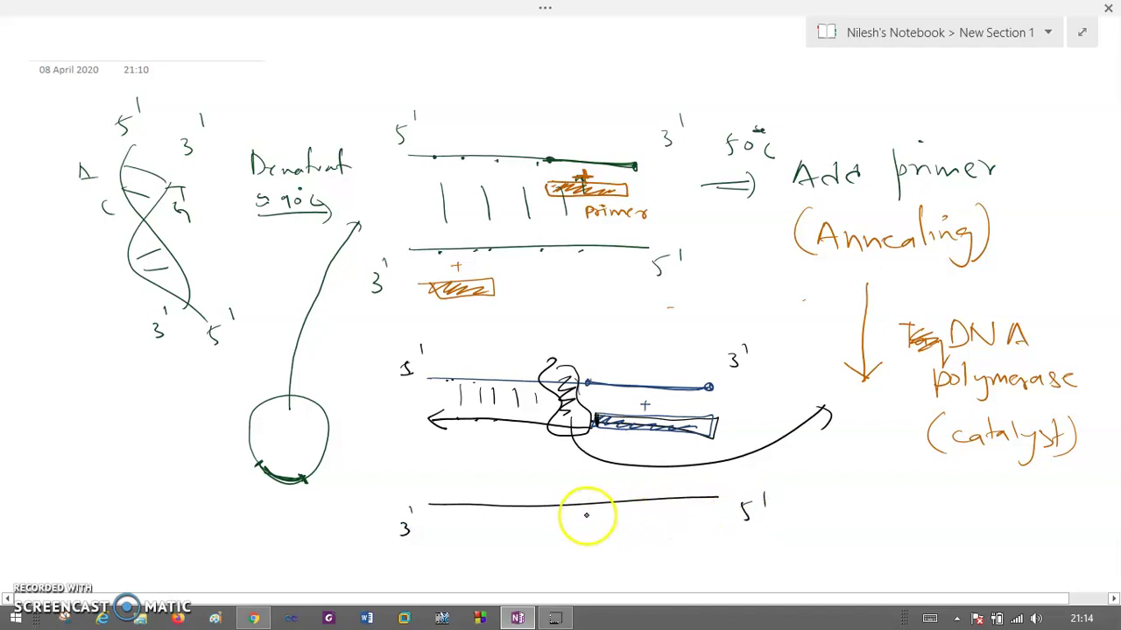
- Add the polymerase circle and rightward extension arrow, then begin writing "(extension"
mouse_move(564, 493)
mouse_down()
mouse_move(557, 535)
mouse_move(576, 514)
mouse_move(675, 523)
mouse_move(633, 538)
mouse_move(608, 522)
mouse_move(656, 526)
mouse_move(475, 549)
mouse_up()
drag(676, 553, 722, 555)
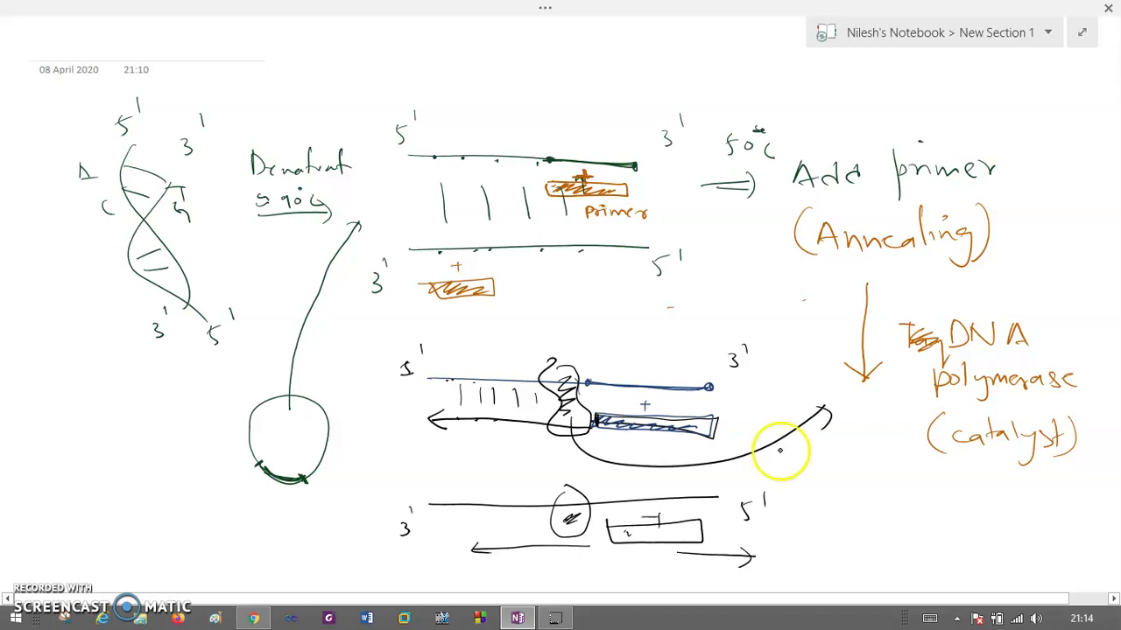
drag(862, 470, 866, 524)
mouse_move(883, 493)
mouse_down()
mouse_move(873, 504)
mouse_move(925, 516)
mouse_up()
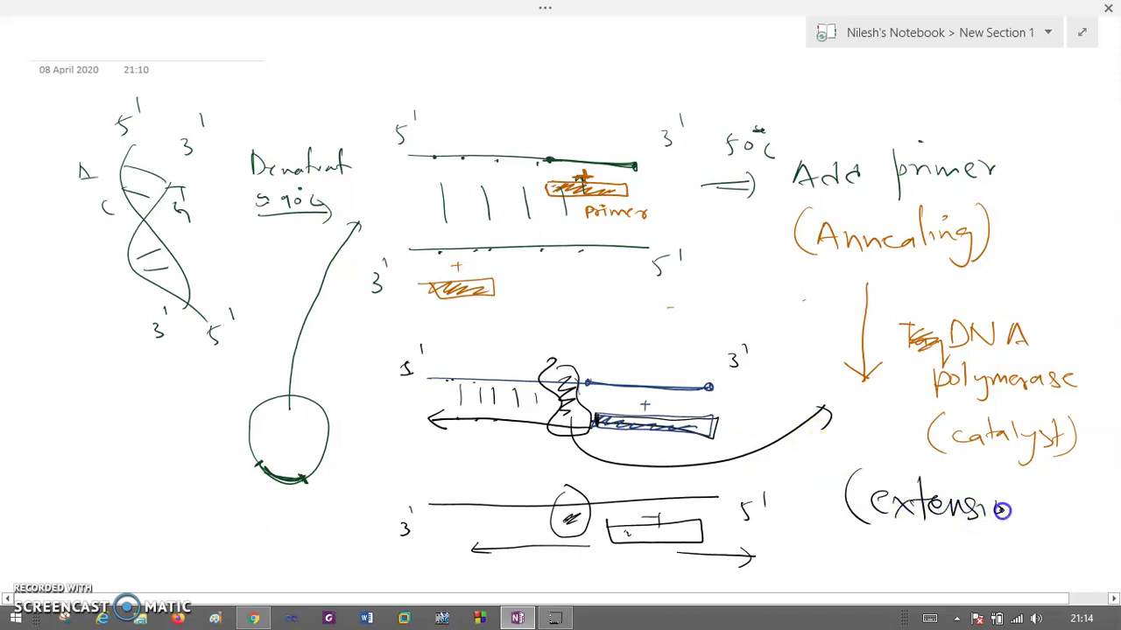
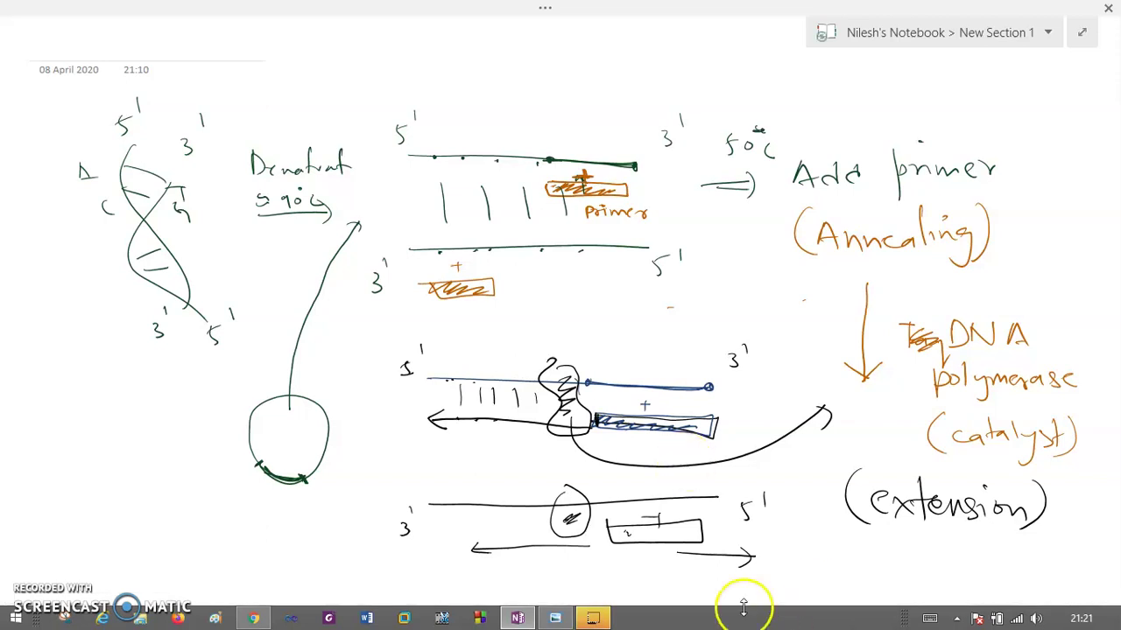
- Bring up the RT-PCR vs PCR diagram and pan across its header and lower part
click(555, 618)
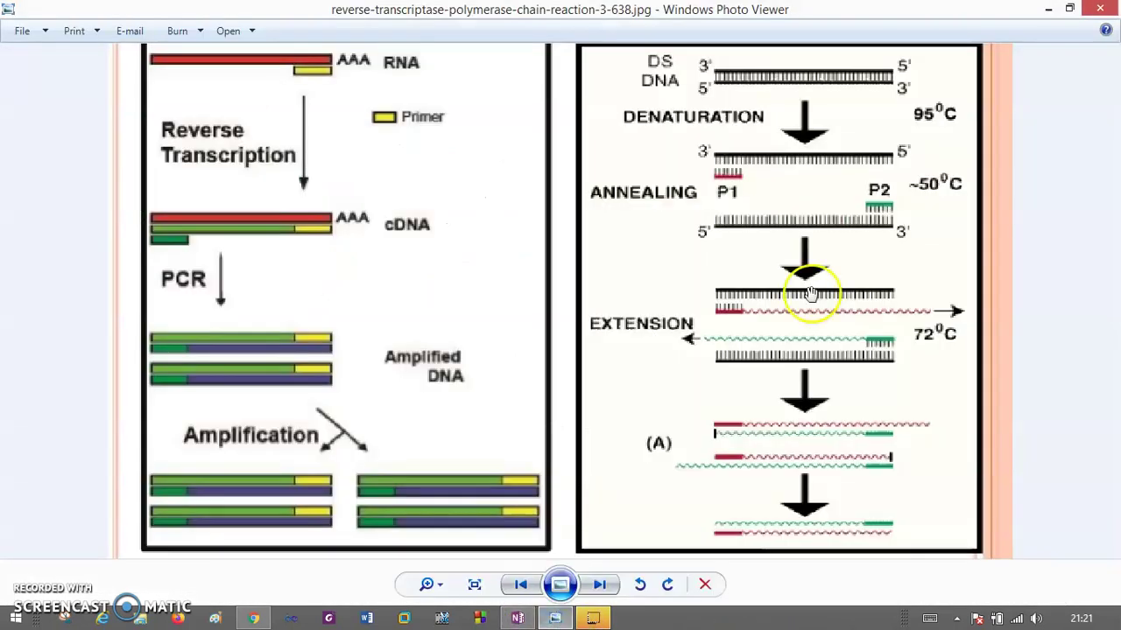
drag(895, 131, 805, 219)
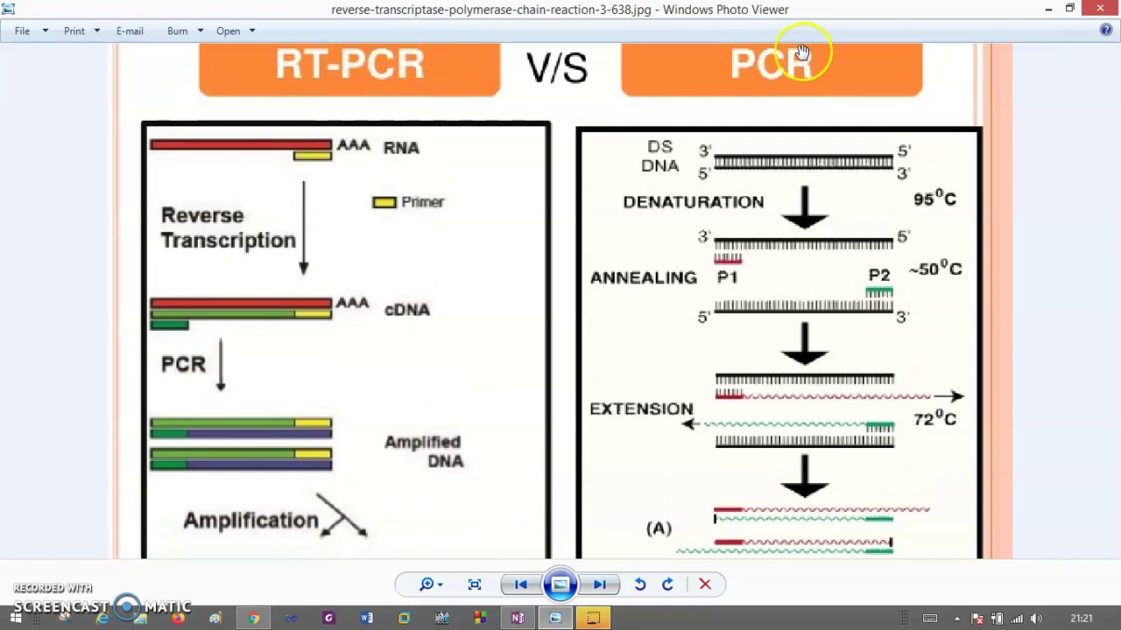
drag(955, 278, 875, 197)
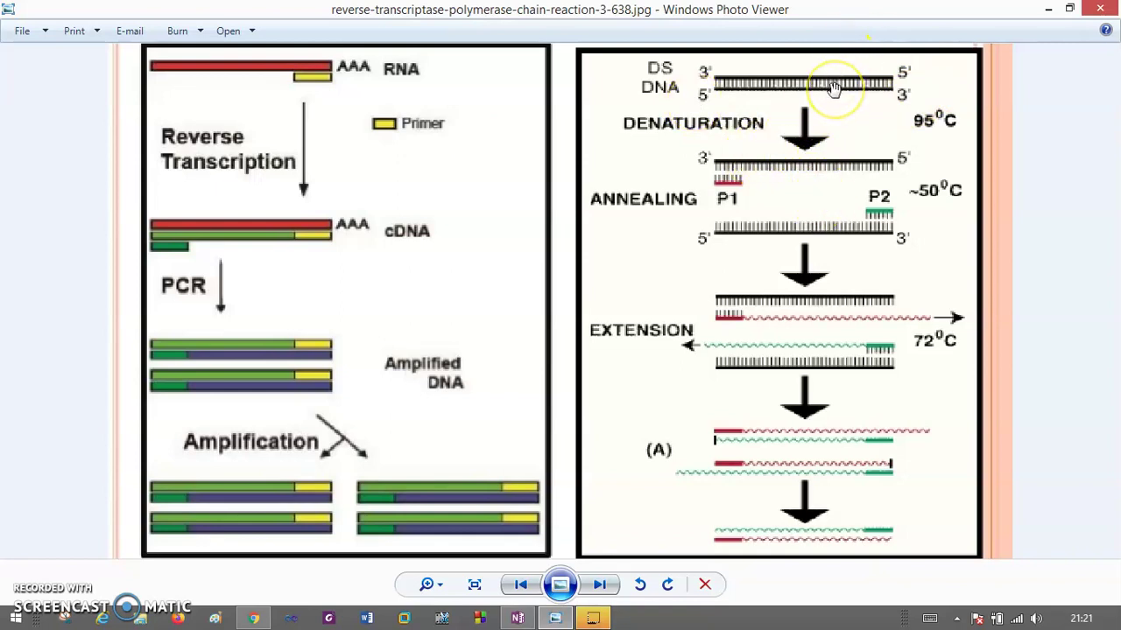
mouse_move(834, 89)
mouse_down()
mouse_move(783, 187)
mouse_move(783, 170)
mouse_move(778, 250)
mouse_move(840, 241)
mouse_move(881, 218)
mouse_move(727, 199)
mouse_move(618, 212)
mouse_move(1015, 240)
mouse_move(924, 207)
mouse_up()
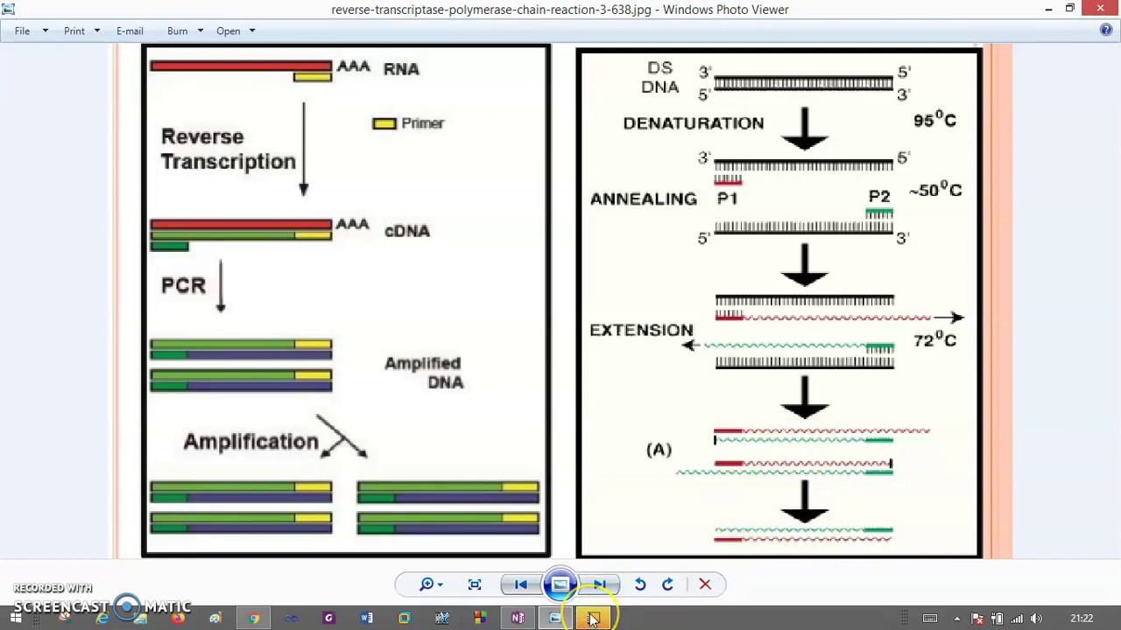
mouse_move(593, 618)
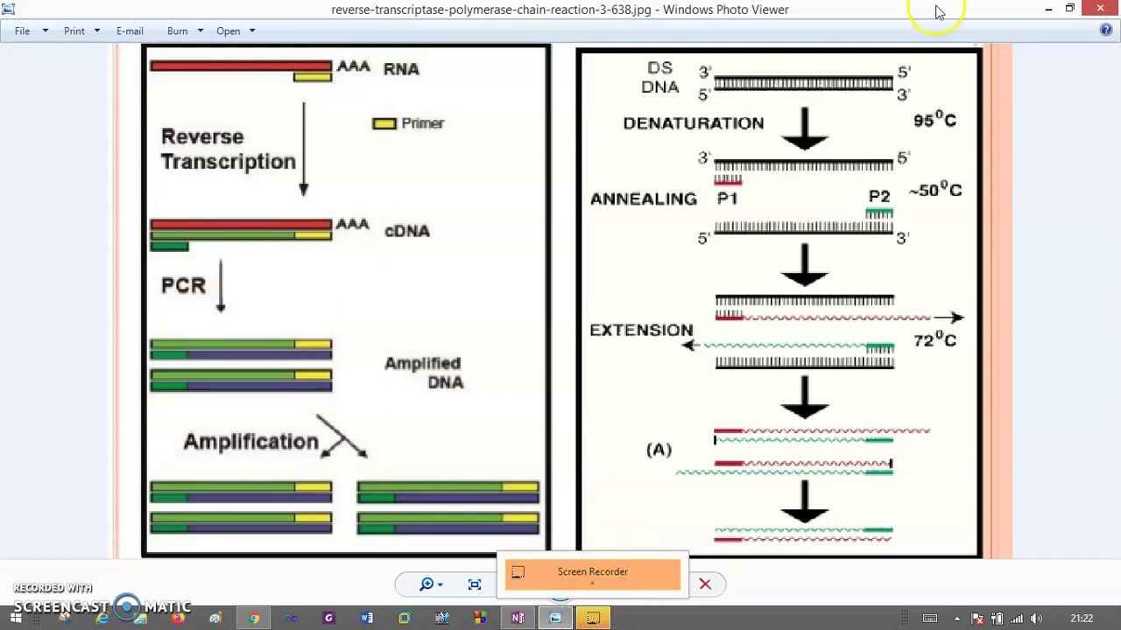
- Back in OneNote, handwrite 'Gel Electrophoresis' above the top strand and box it
click(1051, 10)
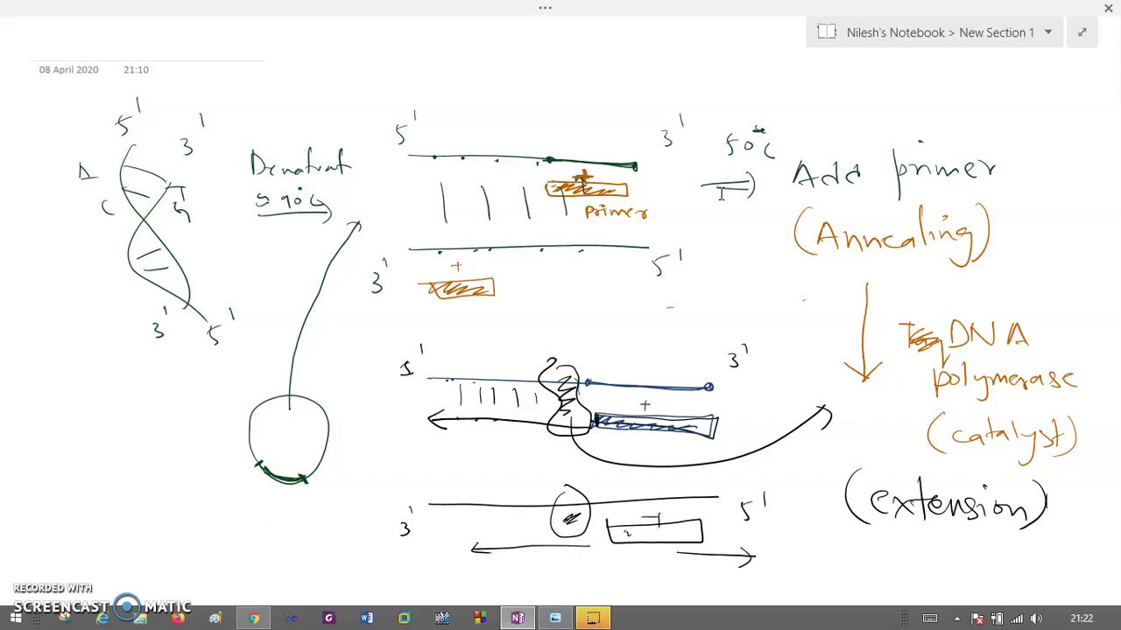
mouse_move(454, 66)
mouse_down()
mouse_move(449, 98)
mouse_move(485, 107)
mouse_up()
mouse_move(541, 80)
mouse_down()
mouse_move(530, 109)
mouse_move(561, 107)
mouse_move(592, 85)
mouse_move(640, 106)
mouse_move(743, 81)
mouse_up()
mouse_move(452, 62)
mouse_down()
mouse_move(446, 53)
mouse_move(590, 55)
mouse_move(791, 105)
mouse_move(503, 110)
mouse_move(438, 70)
mouse_move(491, 72)
mouse_up()
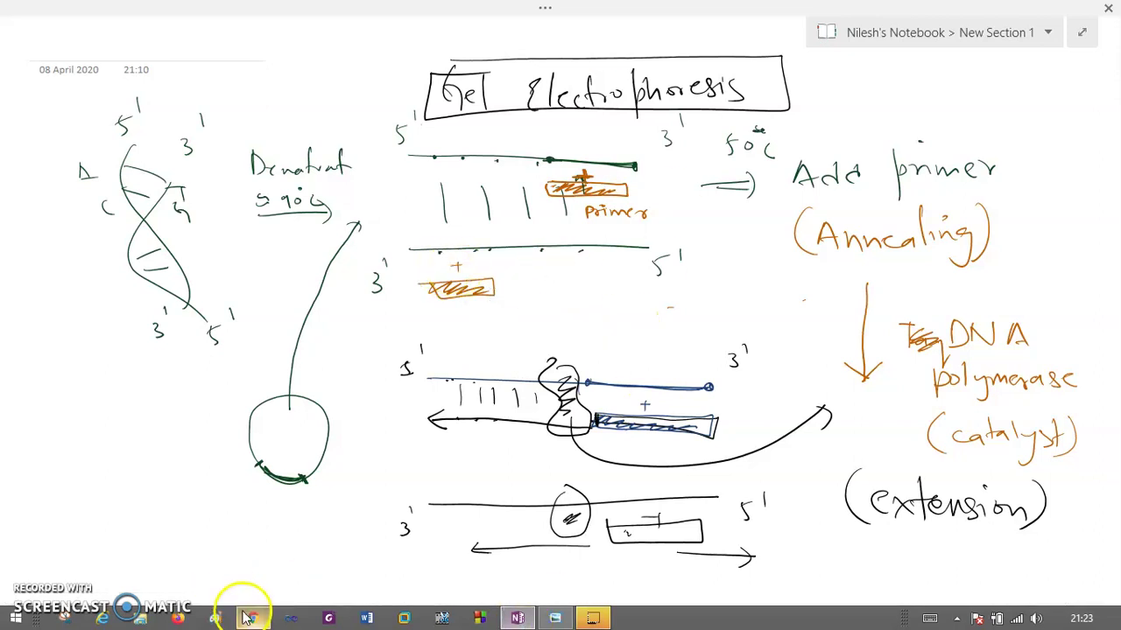
mouse_move(252, 618)
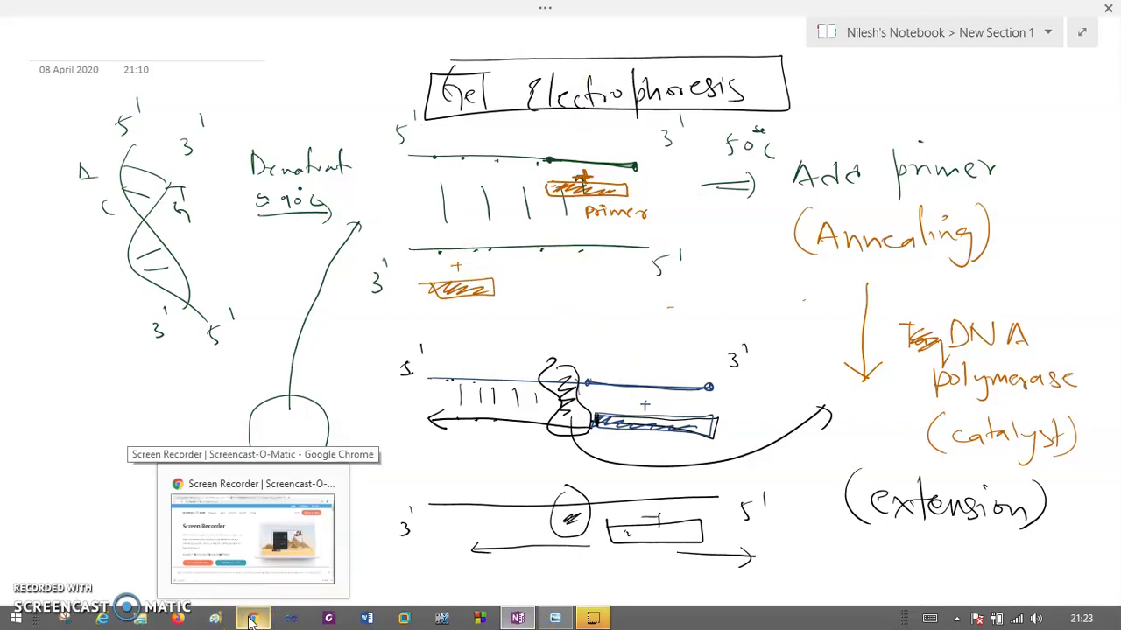
- Show the coronavirus micrograph 00000000000000083414.jpg in the browser's image tab
click(252, 618)
key(ctrl+Tab)
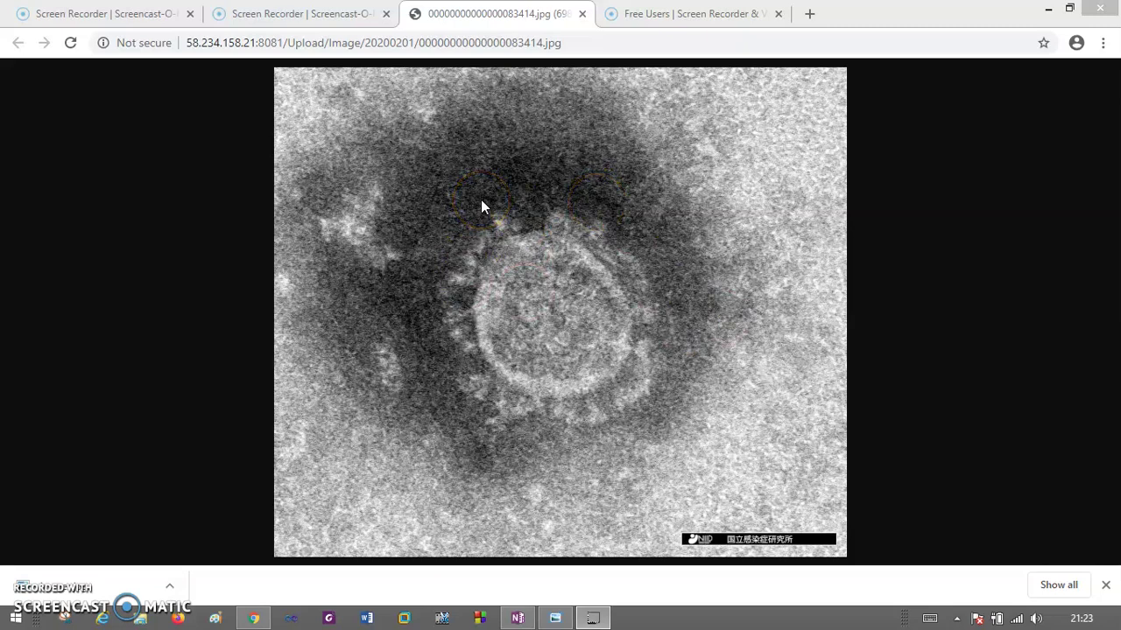
click(525, 238)
- Return to the Gel Electrophoresis notebook page in OneNote
click(519, 618)
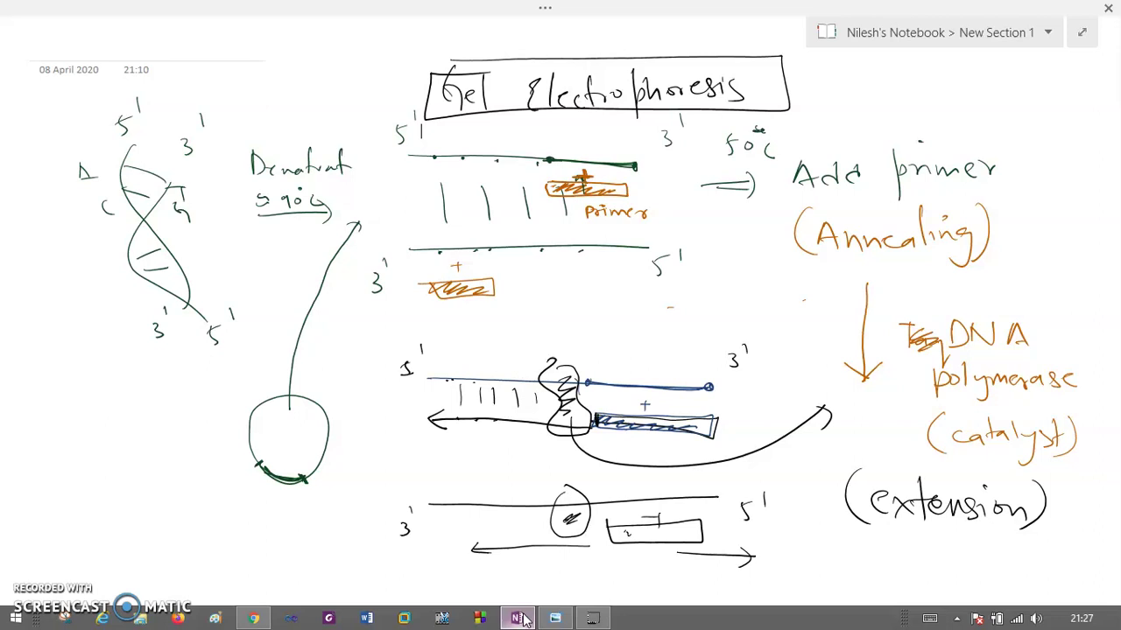
- On a new page, handwrite 'RT-PCR {Reverse Transcription-PCR}' with '(RNA → DNA' beneath it
key(ctrl+n)
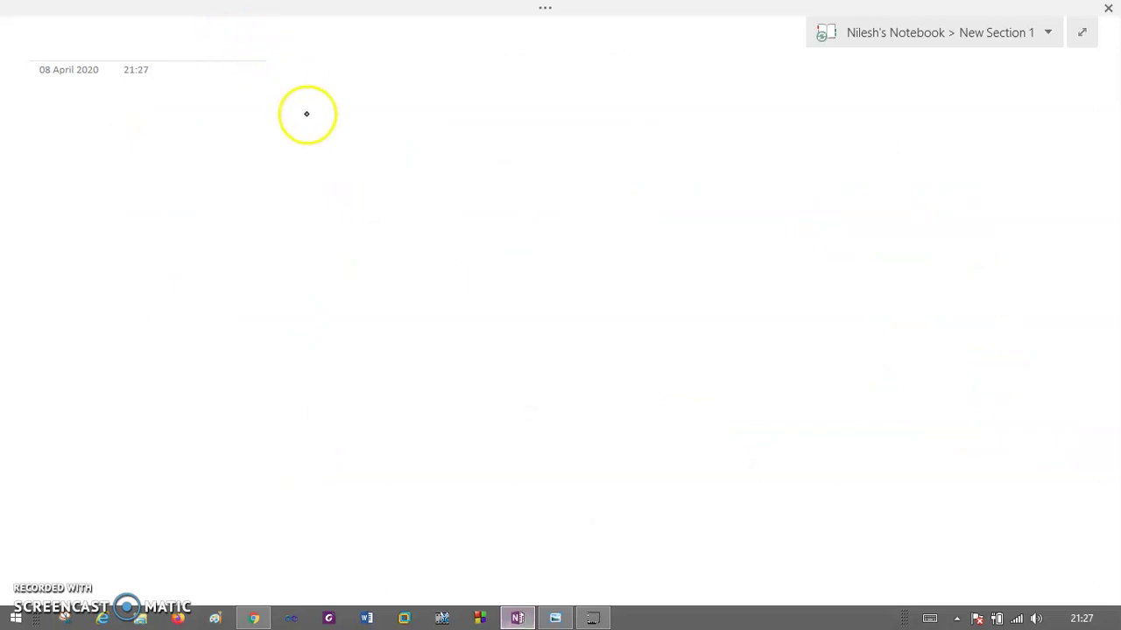
mouse_move(322, 96)
mouse_down()
mouse_move(323, 113)
mouse_move(343, 126)
mouse_up()
mouse_move(349, 100)
mouse_down()
mouse_move(375, 98)
mouse_move(361, 127)
mouse_up()
mouse_move(374, 115)
mouse_down()
mouse_move(482, 102)
mouse_move(538, 114)
mouse_move(558, 95)
mouse_move(578, 116)
mouse_move(648, 100)
mouse_move(718, 124)
mouse_move(818, 96)
mouse_move(850, 115)
mouse_move(916, 107)
mouse_move(918, 94)
mouse_up()
click(828, 79)
mouse_move(600, 152)
mouse_down()
mouse_move(590, 165)
mouse_move(613, 185)
mouse_up()
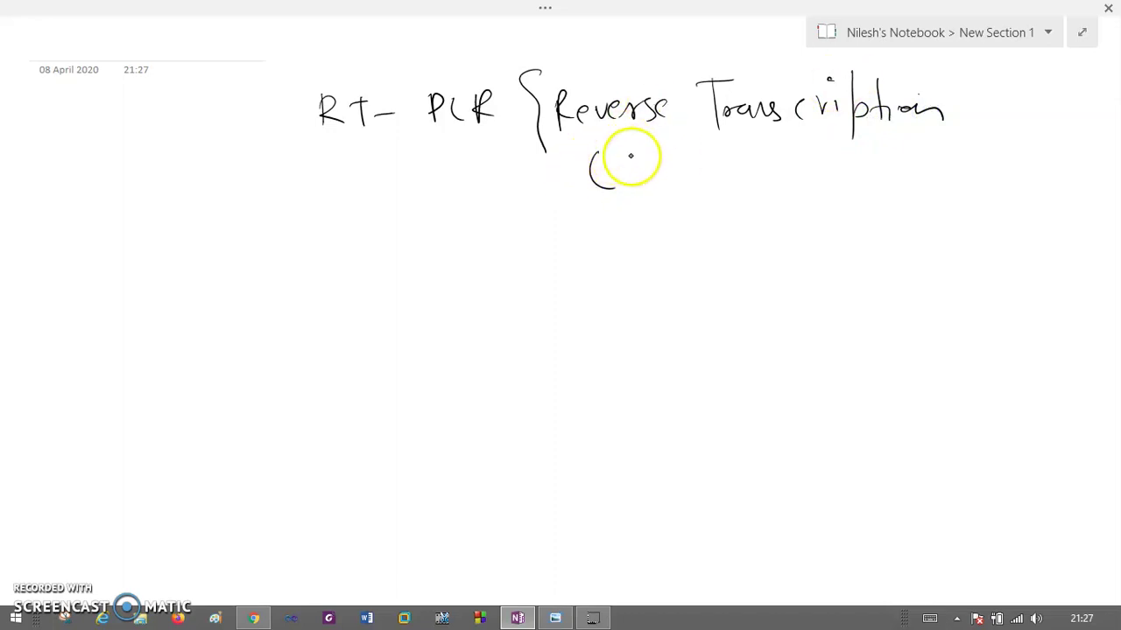
drag(943, 112, 986, 118)
mouse_move(985, 87)
mouse_down()
mouse_move(1010, 117)
mouse_move(1041, 115)
mouse_up()
drag(1047, 73, 1044, 154)
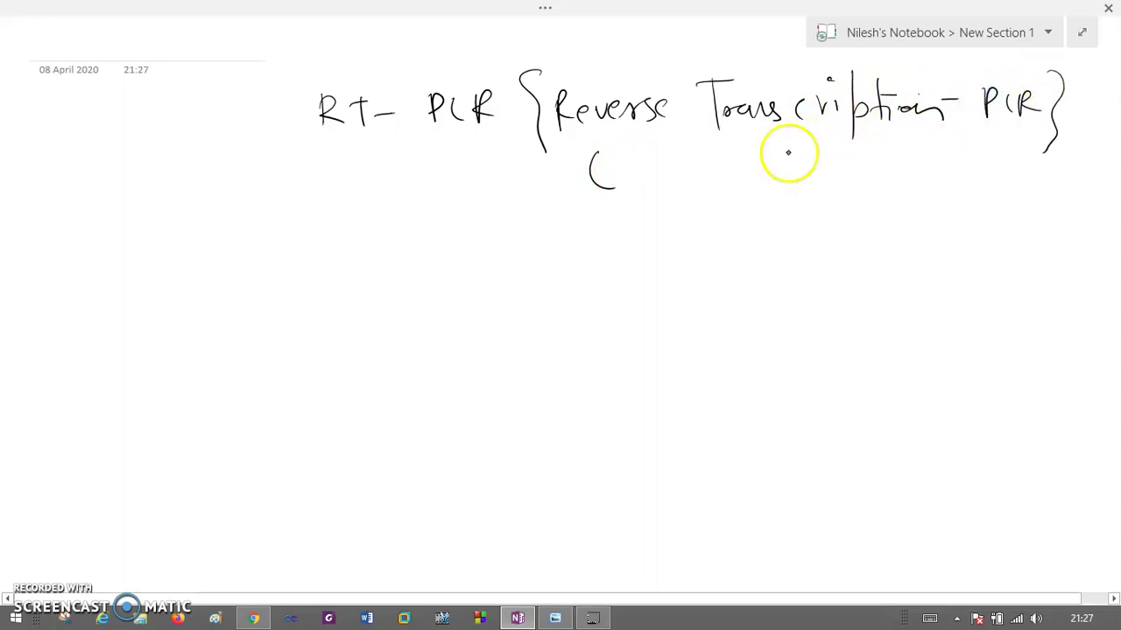
mouse_move(616, 156)
mouse_down()
mouse_move(626, 175)
mouse_move(657, 158)
mouse_move(778, 170)
mouse_move(808, 154)
mouse_move(826, 166)
mouse_up()
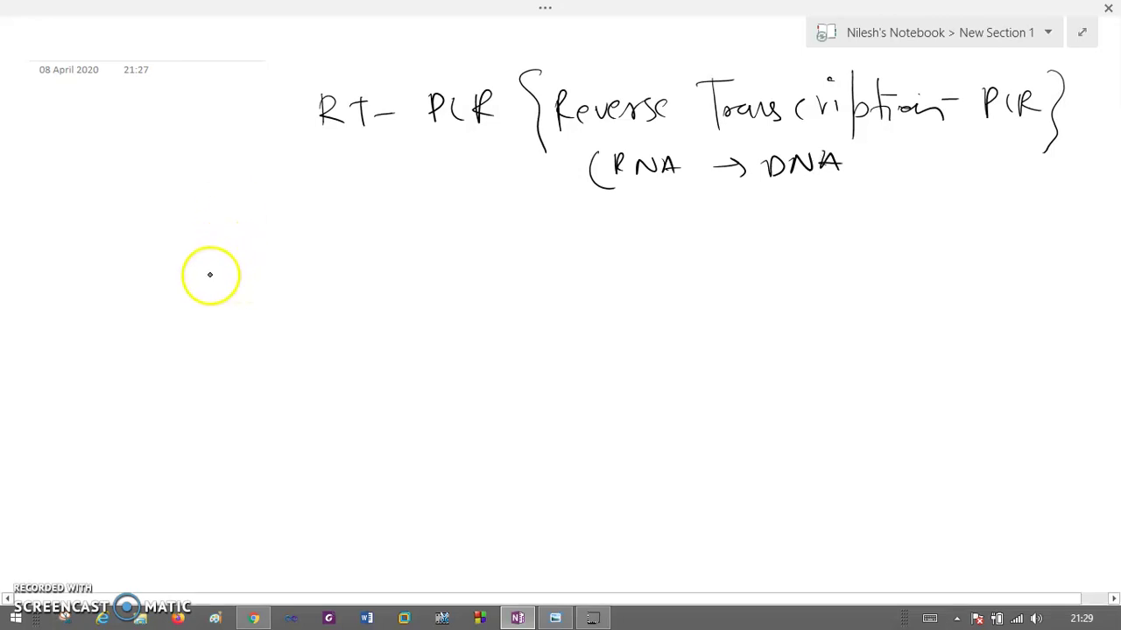
- Sketch a virus symbol labelled 'Corona' with an arrow to a boxed 'RNA + DNA'
drag(135, 282, 143, 343)
drag(117, 342, 160, 330)
mouse_move(180, 285)
mouse_down()
mouse_move(187, 305)
mouse_move(259, 272)
mouse_up()
drag(243, 331, 291, 329)
mouse_move(369, 289)
mouse_down()
mouse_move(417, 304)
mouse_move(438, 289)
mouse_move(495, 303)
mouse_move(554, 283)
mouse_move(595, 288)
mouse_up()
mouse_move(355, 273)
mouse_down()
mouse_move(444, 265)
mouse_move(613, 347)
mouse_move(322, 282)
mouse_up()
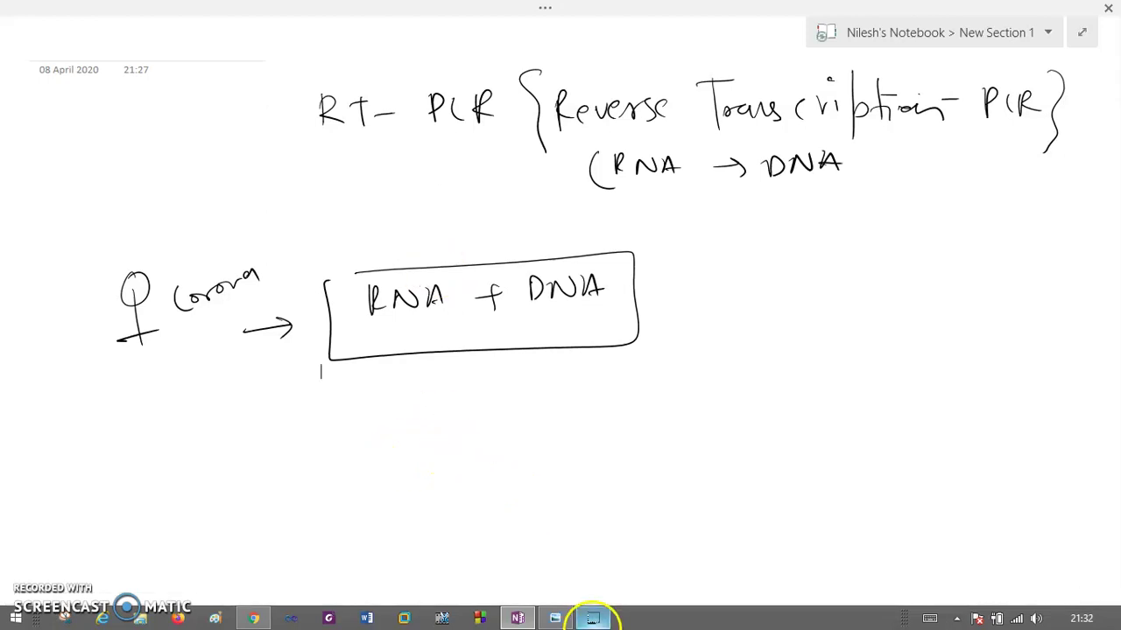
- Pan the RT-PCR diagram from header through Amplification row to bottom, then show the micrograph
click(557, 618)
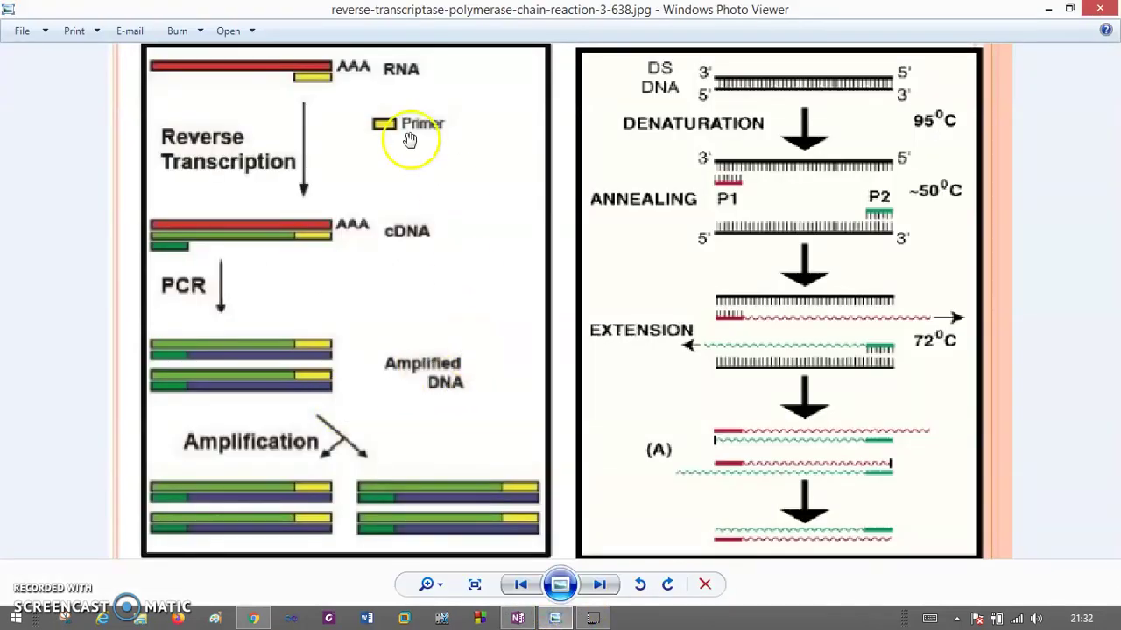
drag(382, 127, 384, 244)
drag(403, 289, 420, 208)
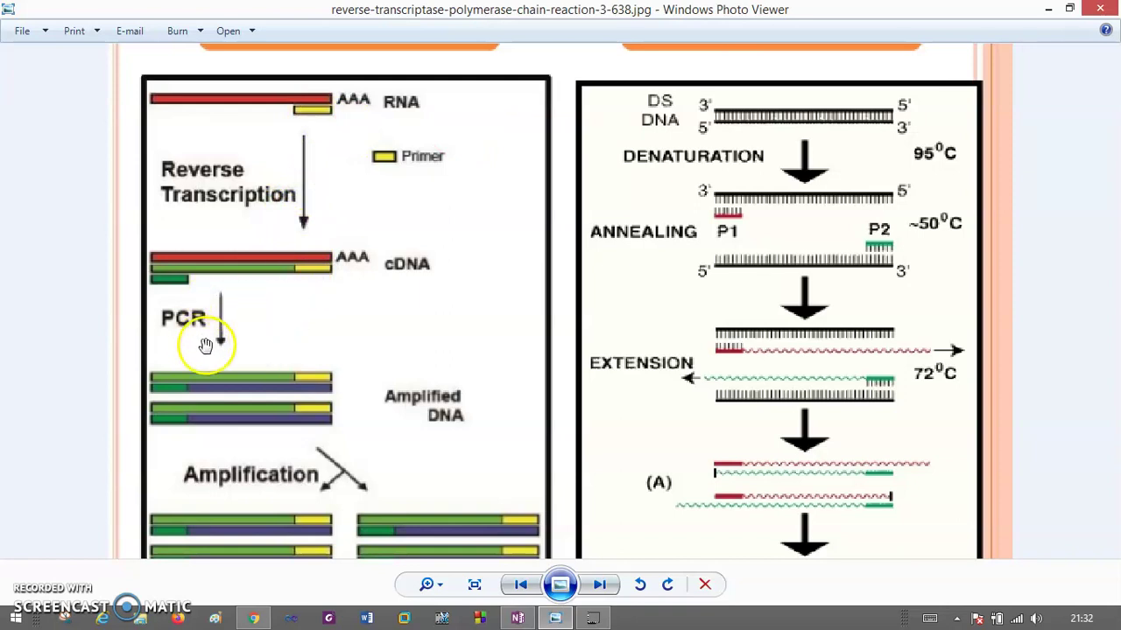
drag(405, 434, 400, 306)
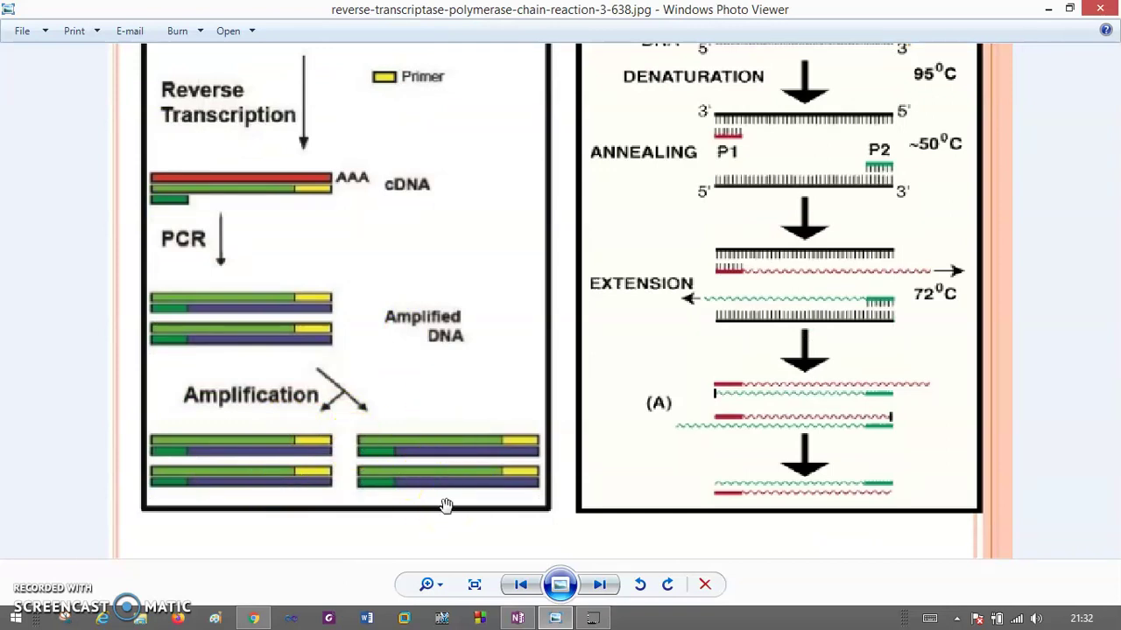
click(253, 618)
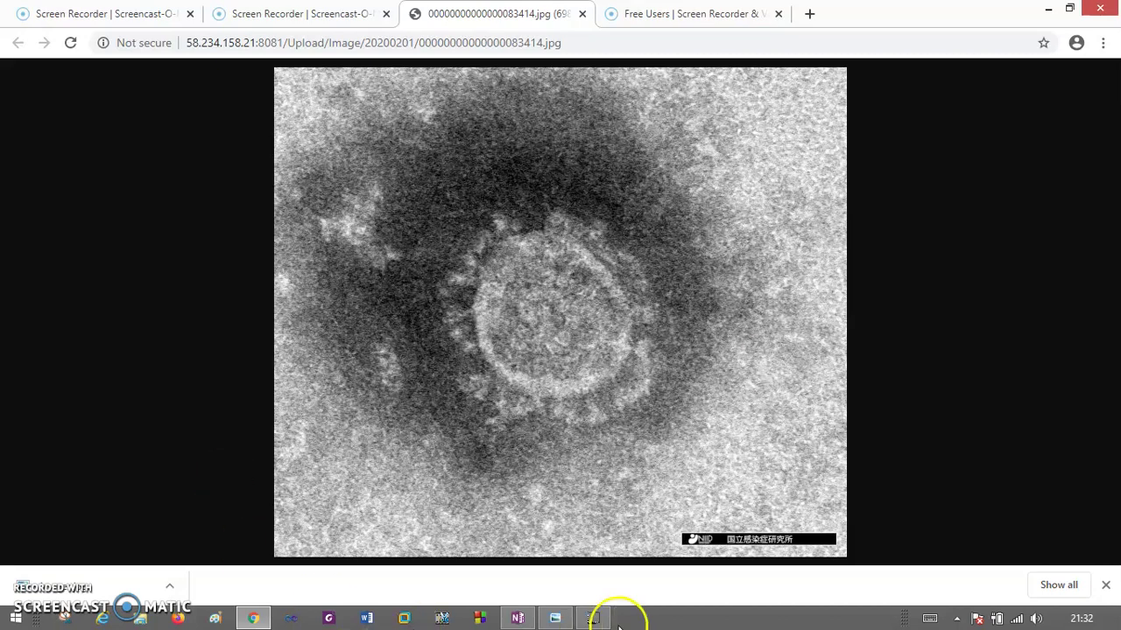
click(592, 618)
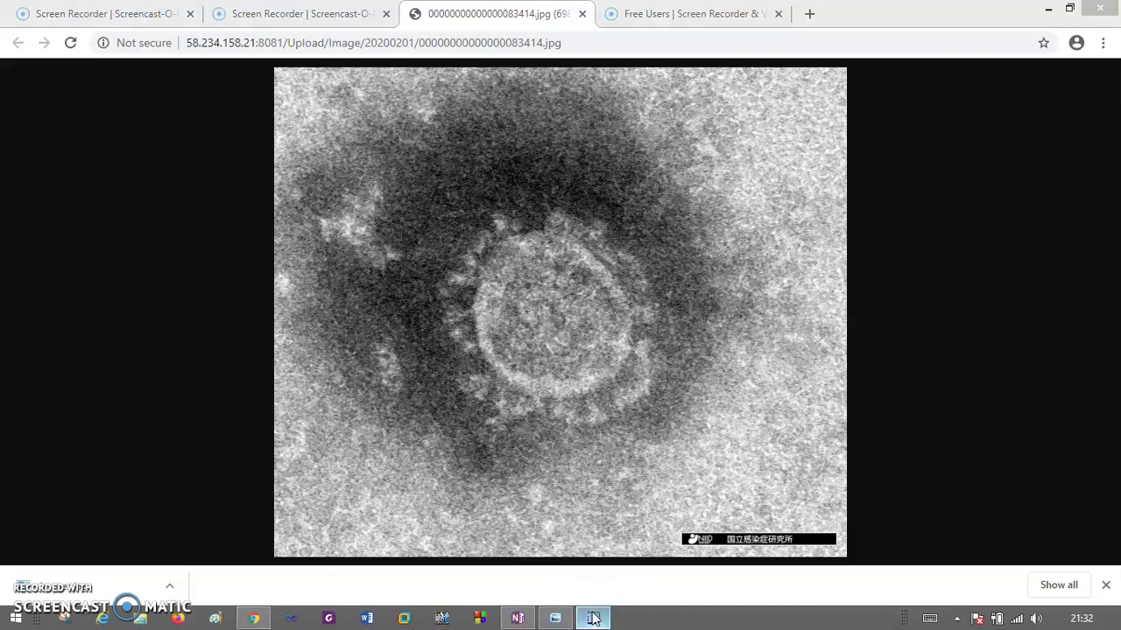